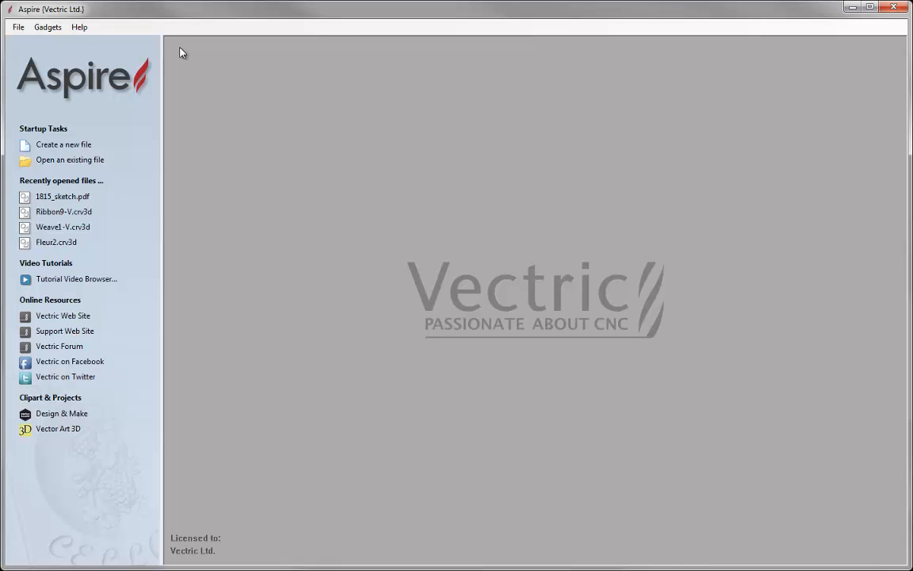
Create a new job 8 inches wide, 12 inches high and 0.75 inches thick, with the XY datum at the centre.
click(79, 143)
double_click(105, 92)
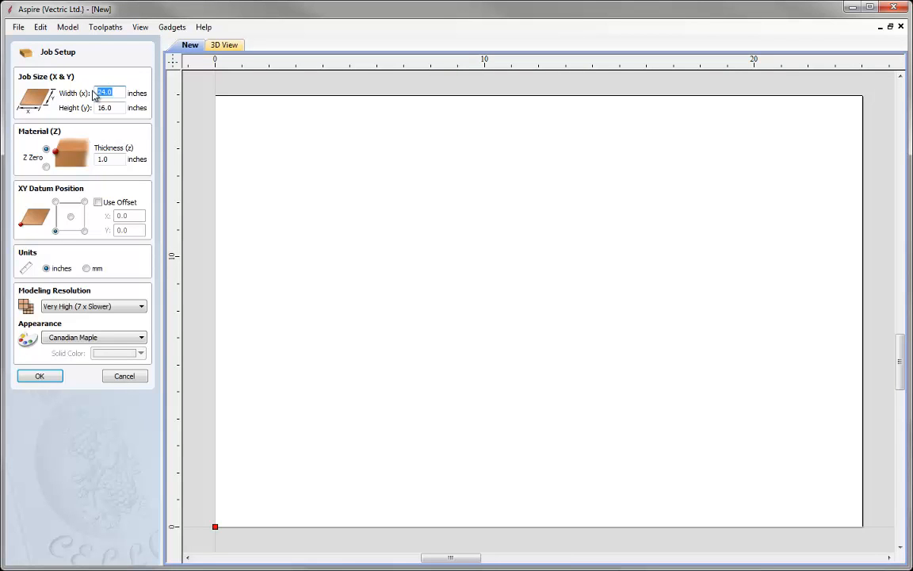
text(8)
key(Tab)
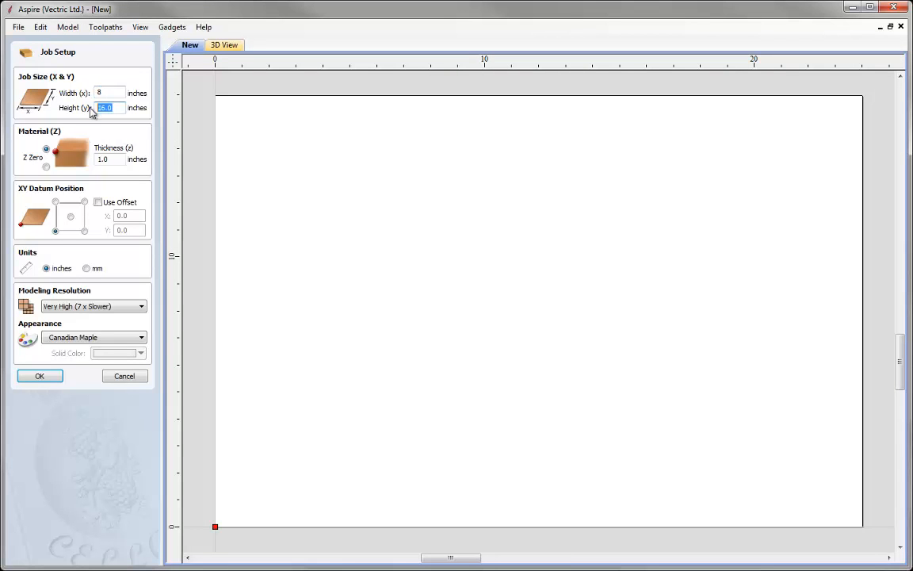
text(12)
key(Tab)
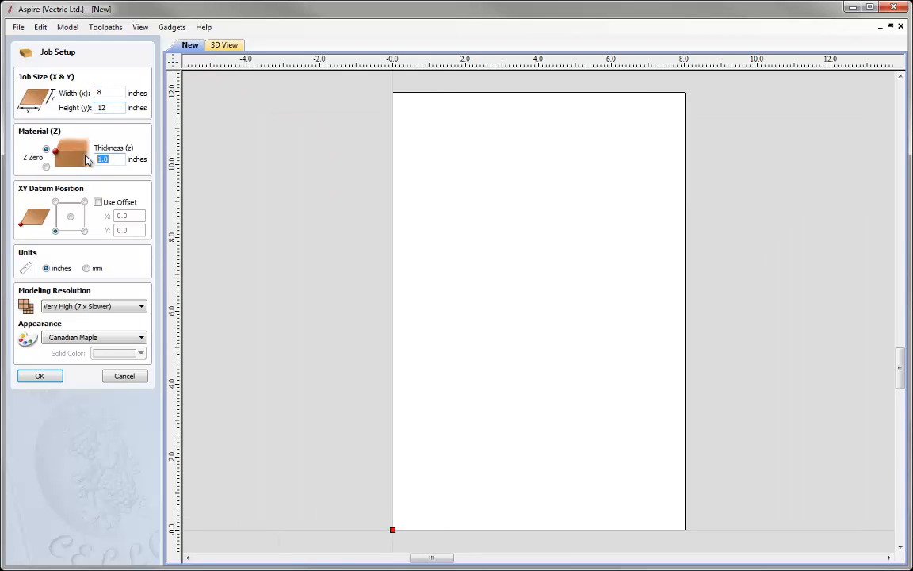
text(0.75)
click(70, 216)
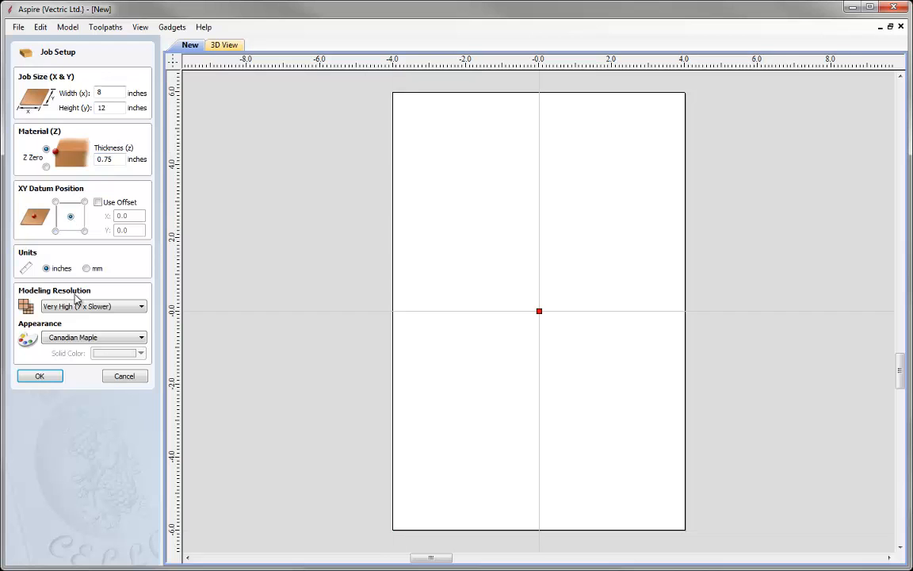
click(37, 378)
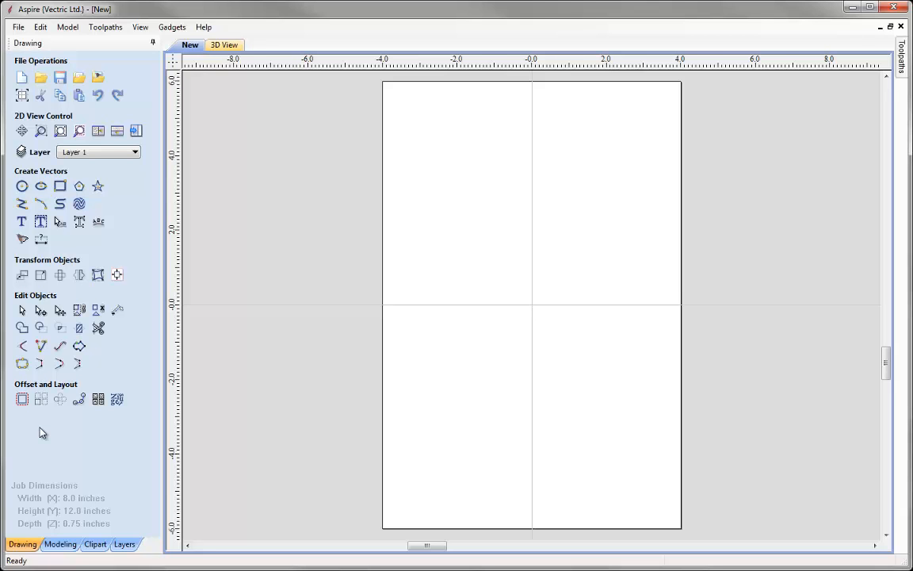
Browse the local clipart files under Vectric Files and view the contents of the Decorative folder.
click(95, 543)
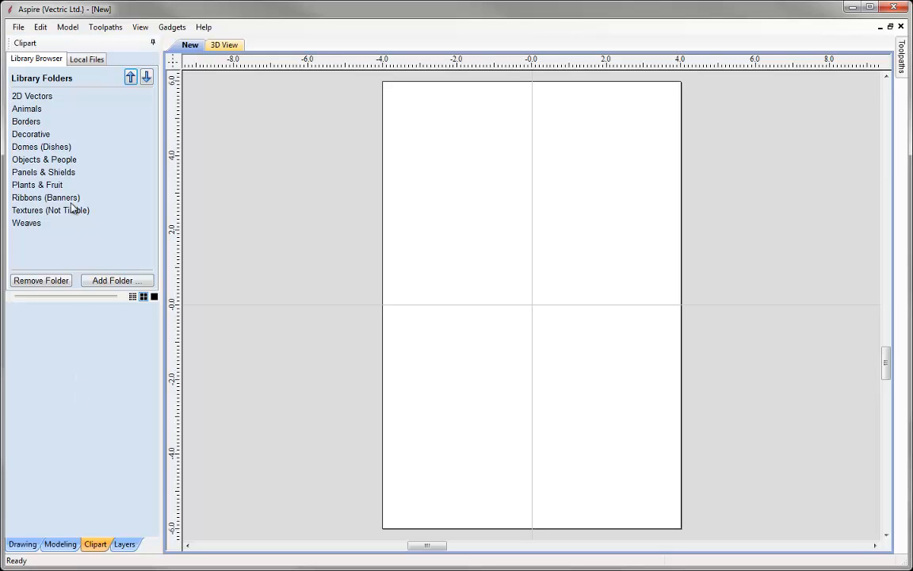
click(87, 63)
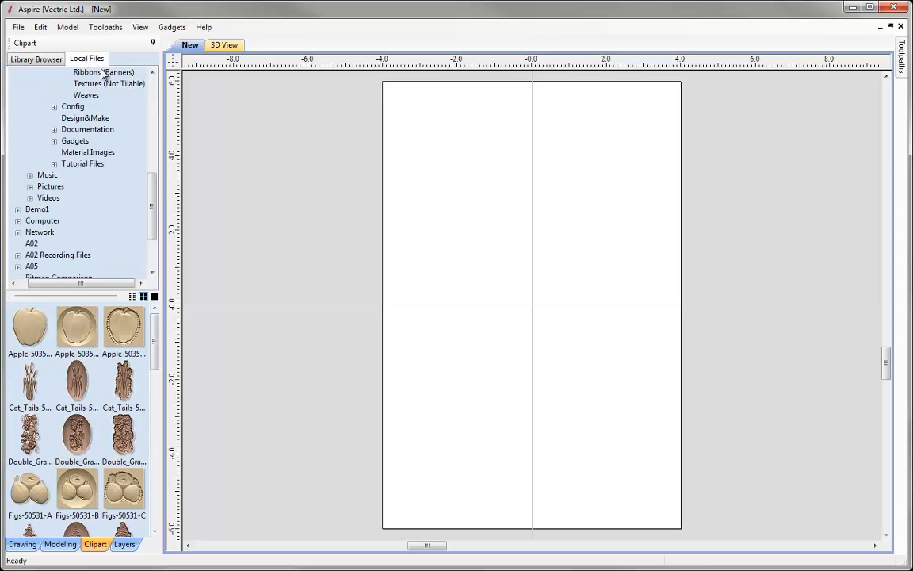
drag(153, 204, 151, 152)
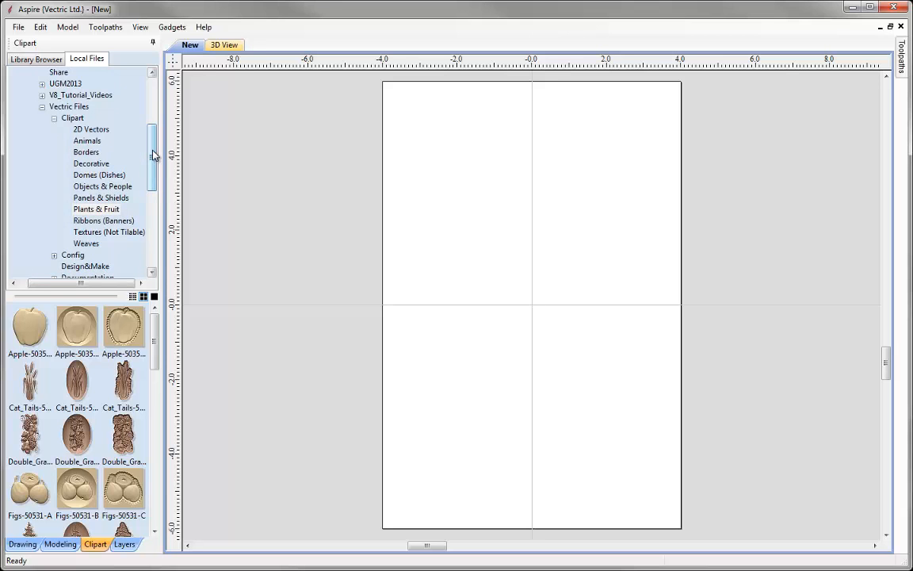
drag(153, 157, 153, 118)
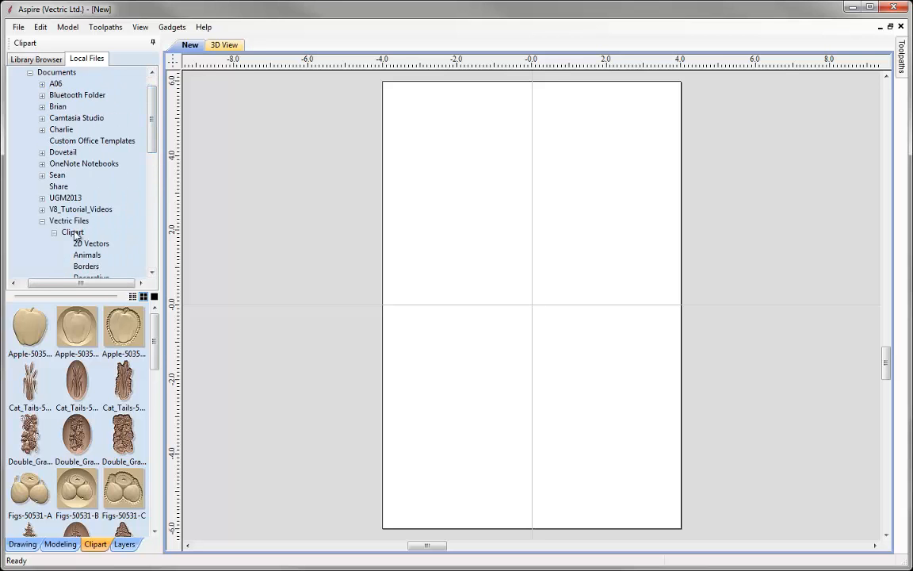
scroll(153, 146, down, 3)
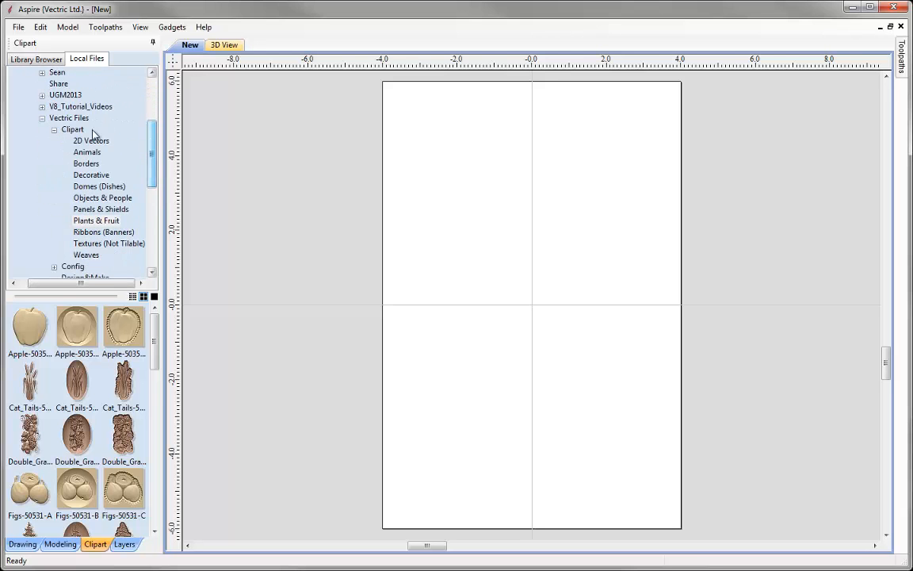
click(92, 174)
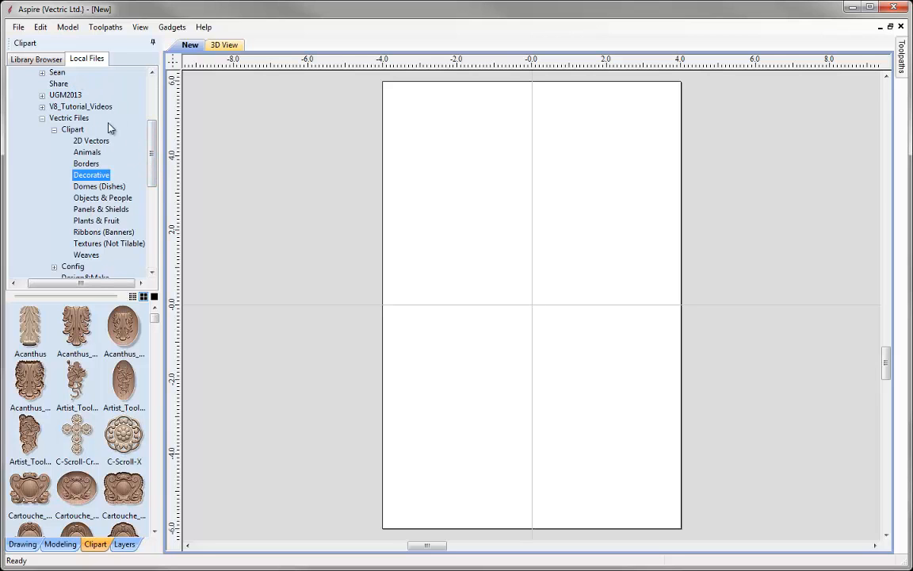
Add a personal clipart folder to the library, and remove it again after viewing its Mushroom_Plaque subfolder.
click(36, 60)
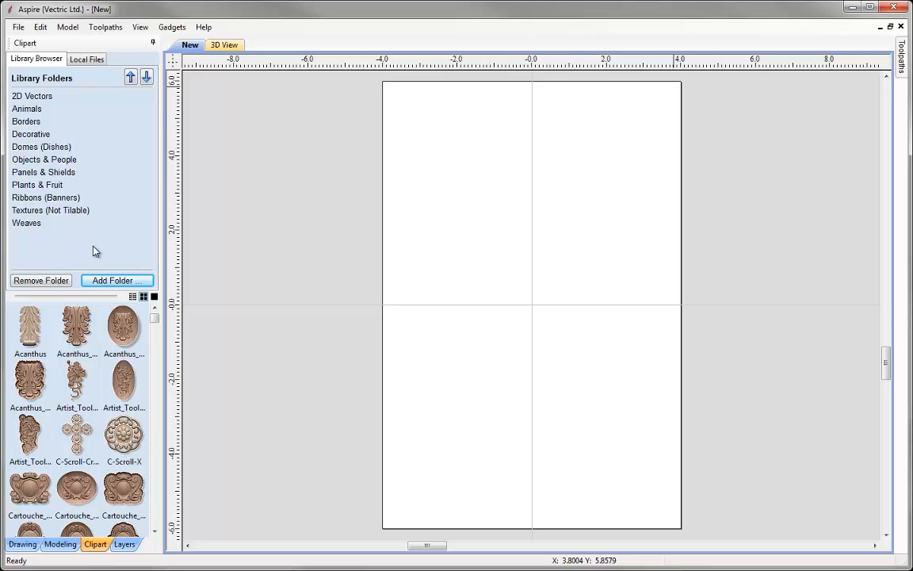
click(115, 281)
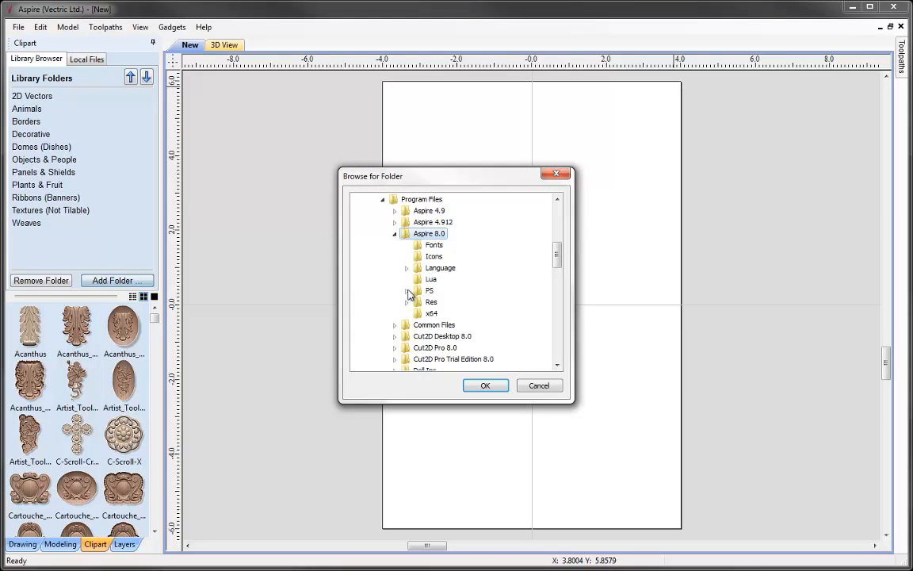
drag(559, 250, 559, 239)
click(427, 254)
click(486, 386)
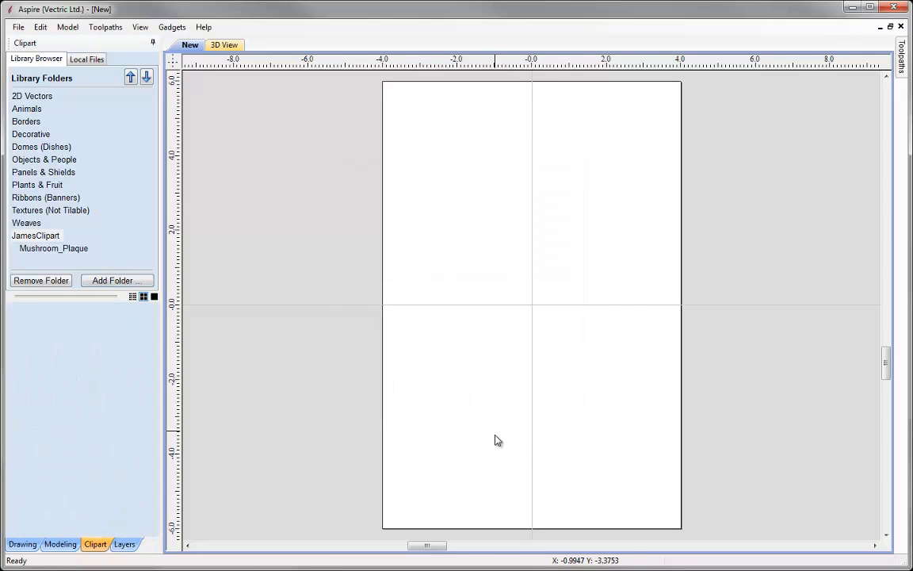
click(30, 251)
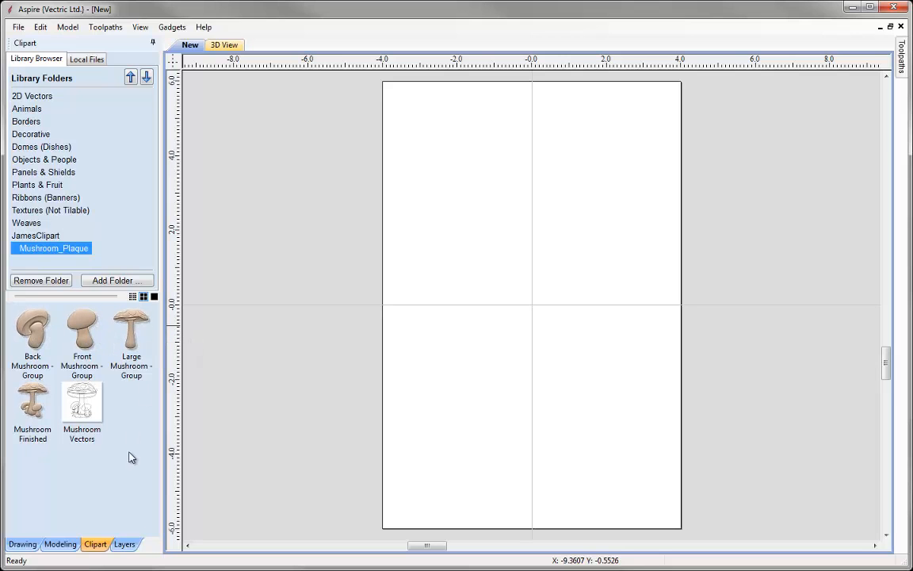
click(40, 282)
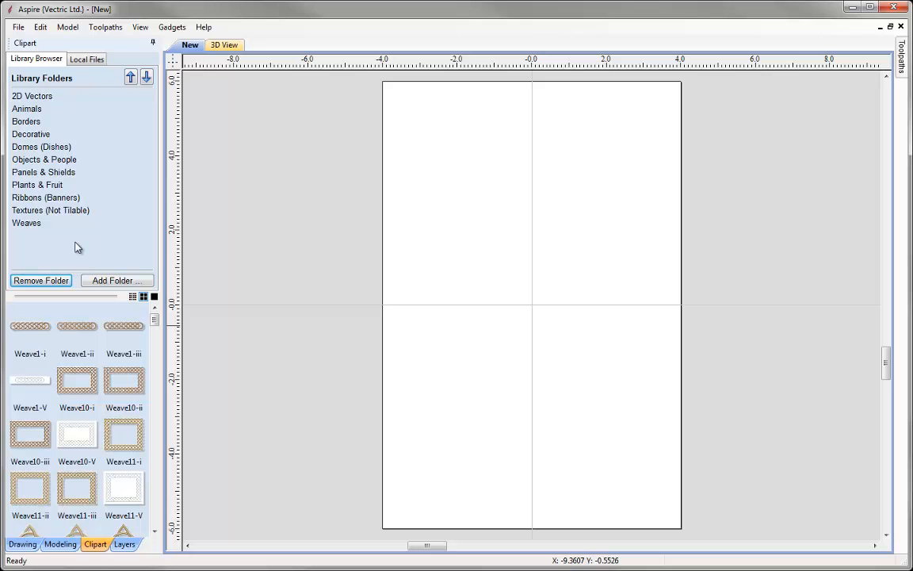
Insert the Rope_Oval-50198-A clipart from the Borders library folder, and show the 2D and 3D views side by side.
click(33, 122)
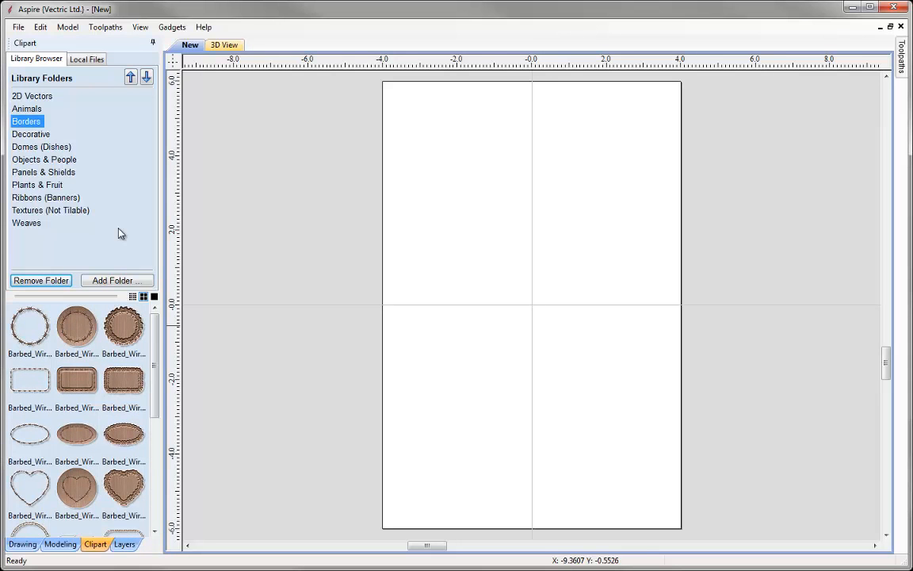
scroll(155, 382, down, 2)
drag(155, 382, 154, 506)
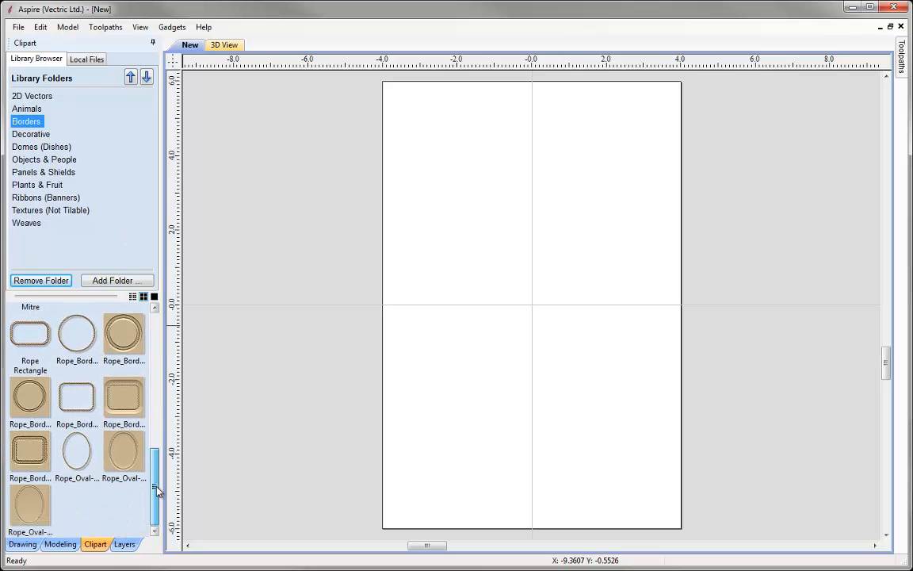
double_click(77, 452)
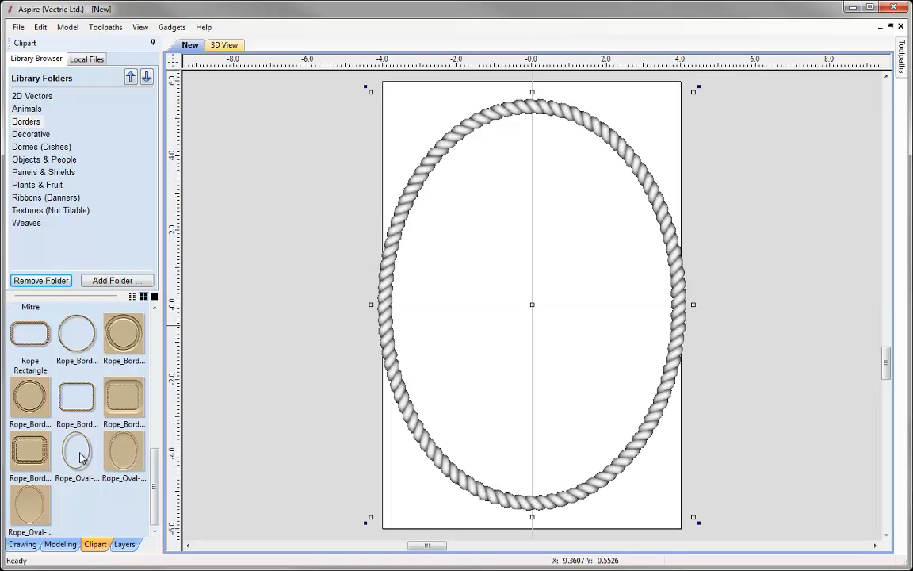
click(60, 544)
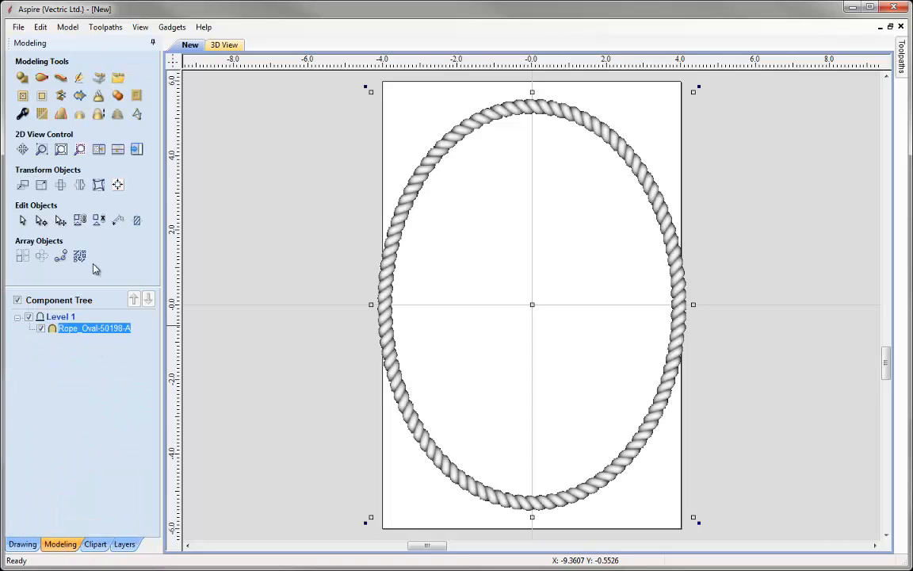
click(98, 150)
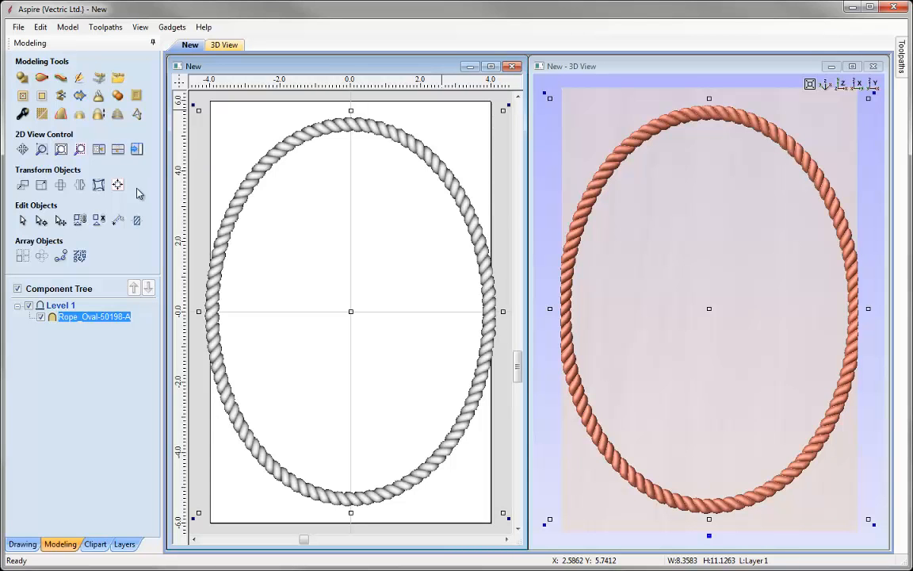
Resize the rope oval component to a width of 7 inches, keeping X and Y linked and the anchor at the centre.
click(77, 343)
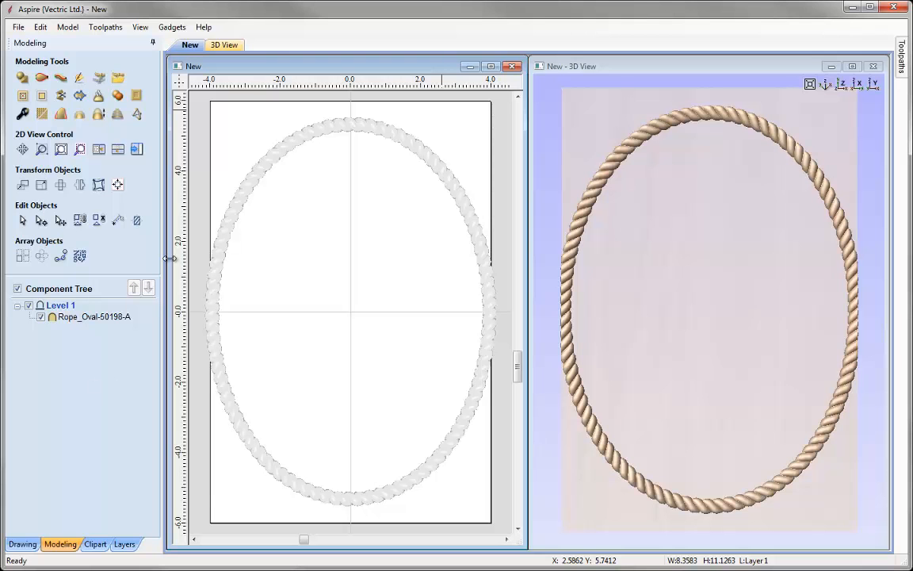
click(242, 188)
click(251, 179)
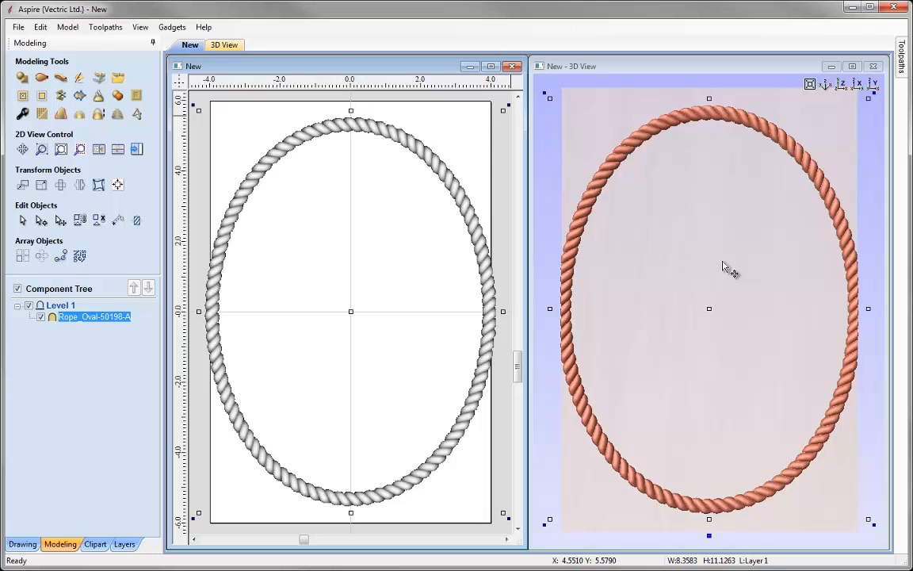
click(41, 185)
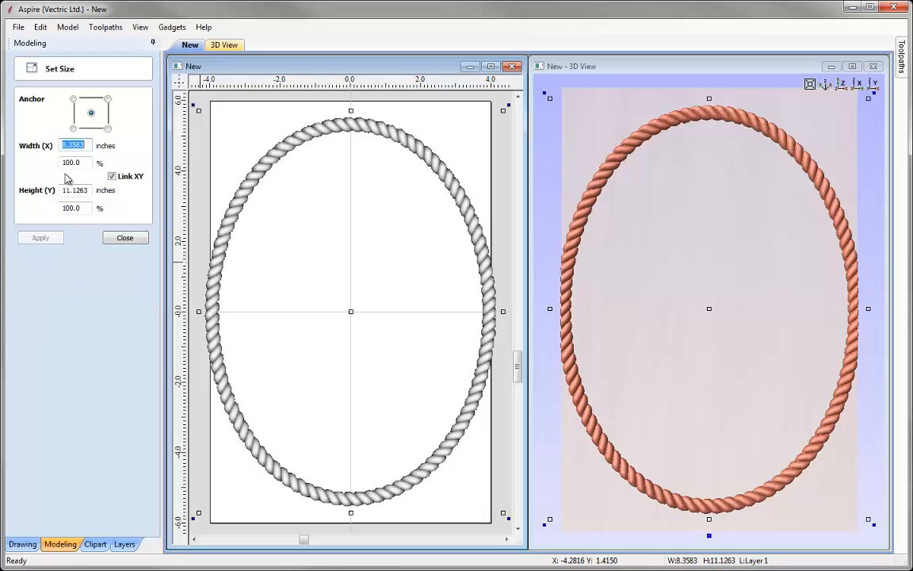
text(7)
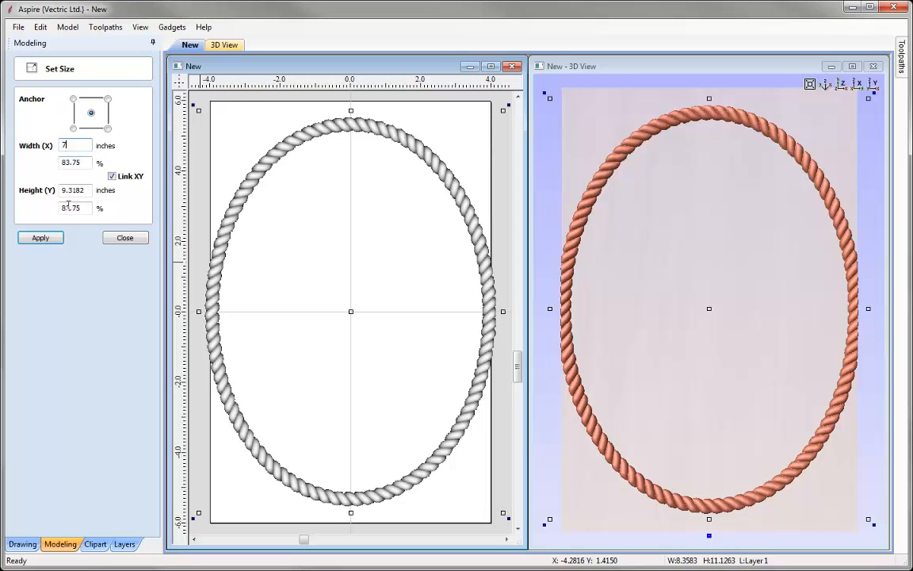
click(42, 239)
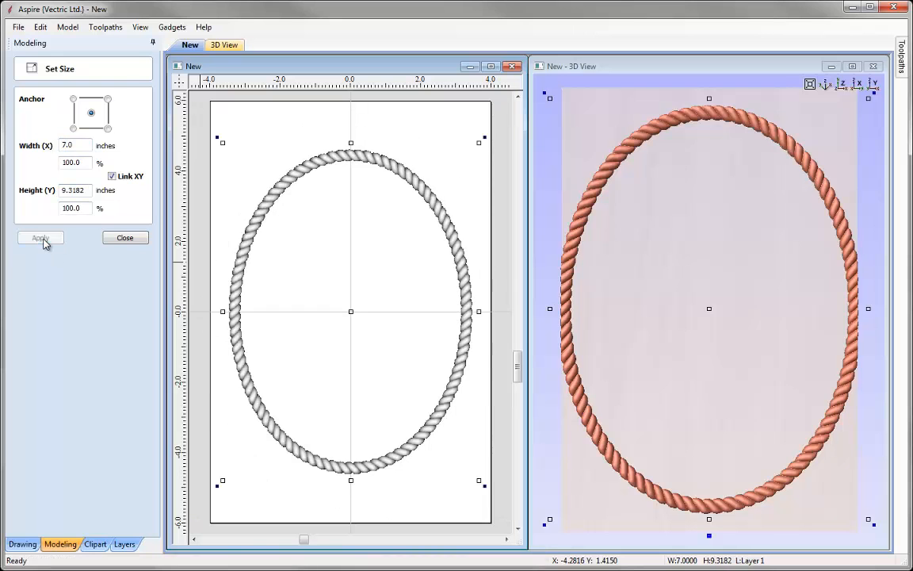
click(124, 238)
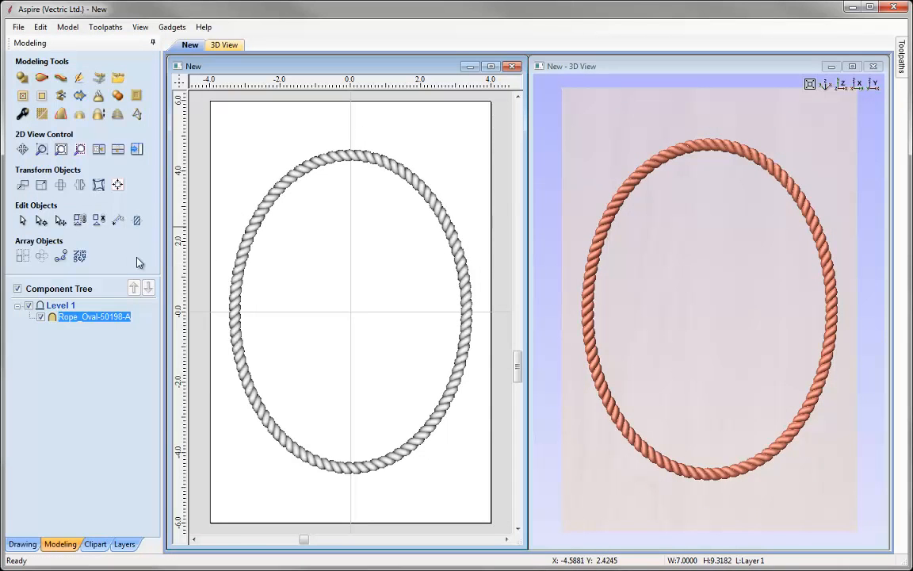
Reshape the rope oval freehand in the 3D view by reducing its height to about 7.4 inches, narrowing, rotating and moving it.
click(287, 180)
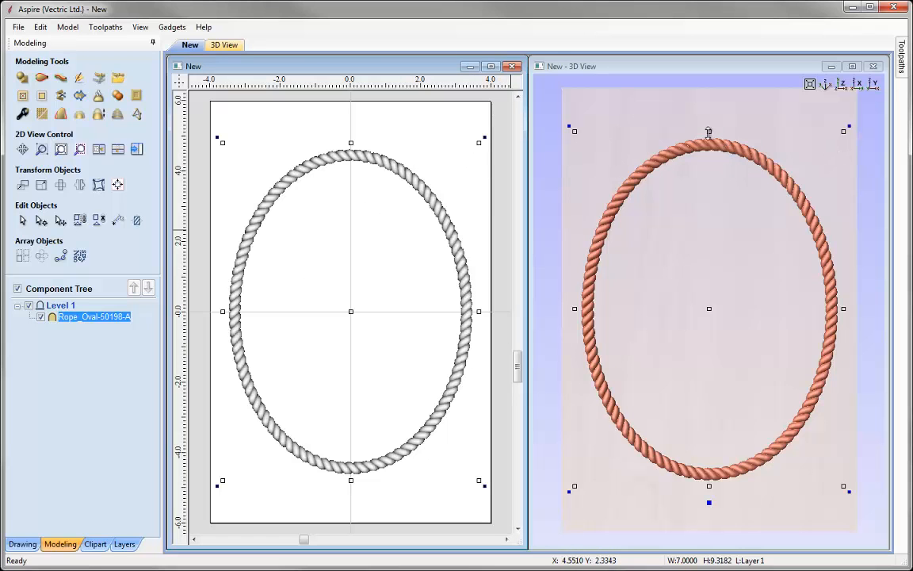
drag(709, 132, 713, 177)
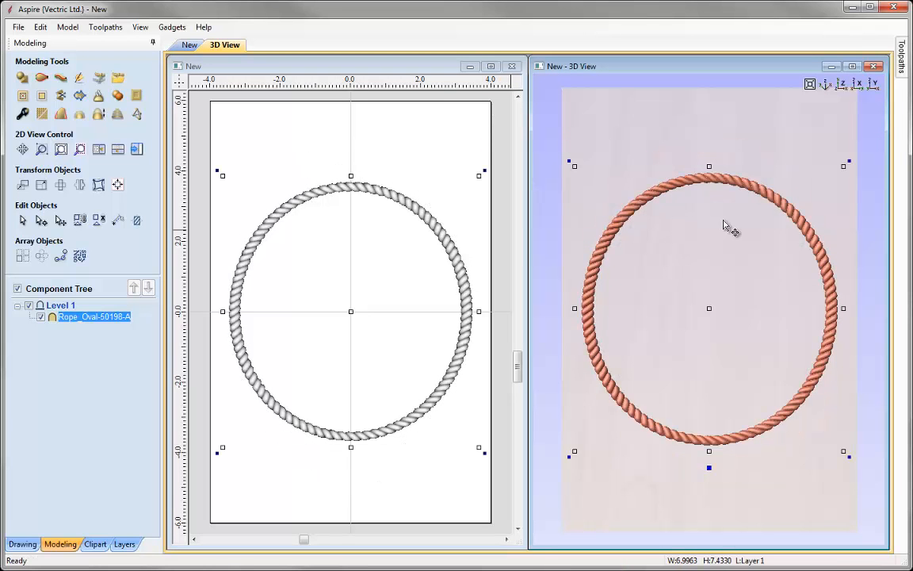
drag(844, 313, 810, 318)
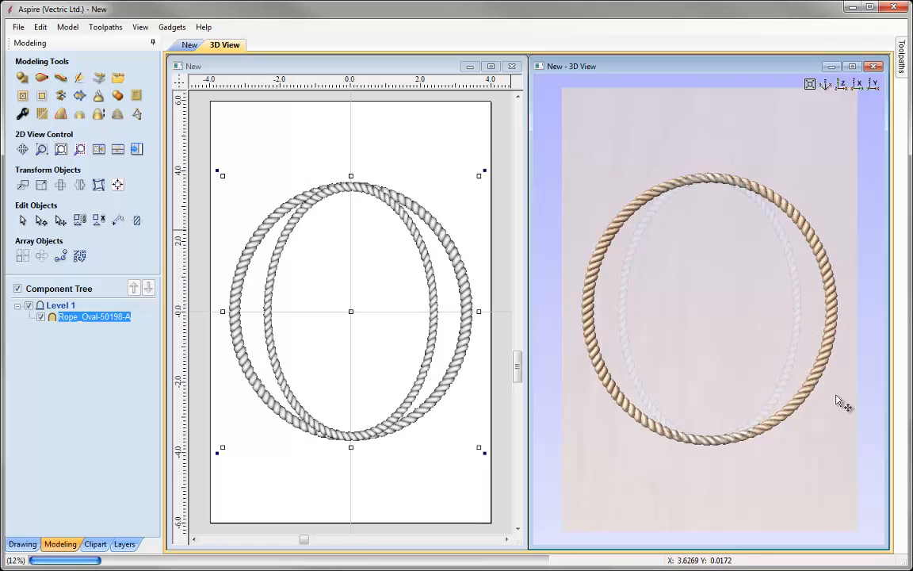
drag(812, 162, 866, 278)
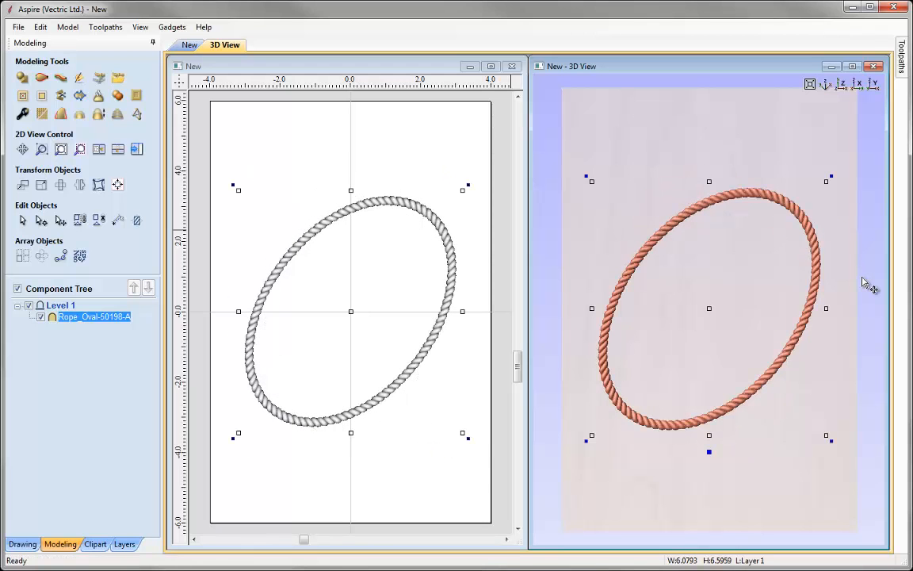
drag(711, 307, 698, 357)
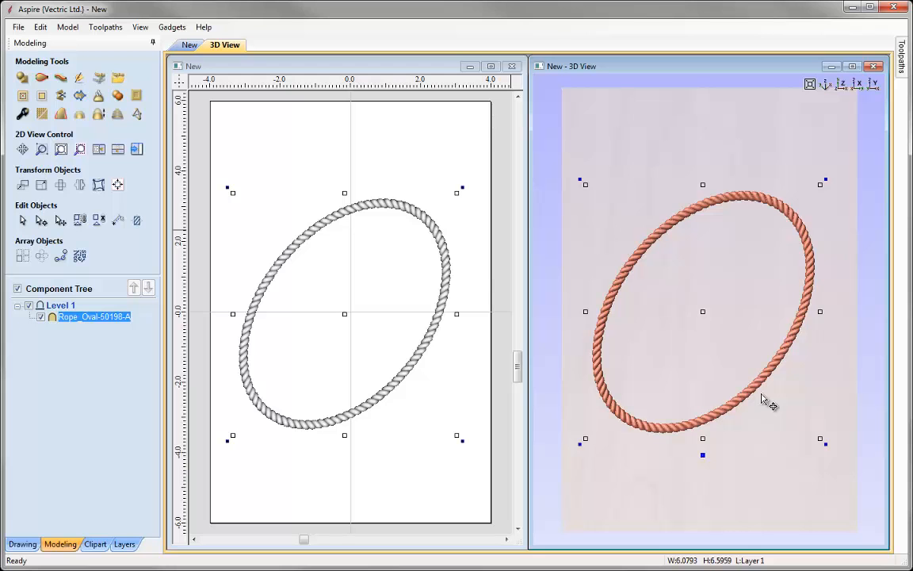
Undo the freehand scaling, rotation and move of the rope oval.
key(ctrl+z)
key(ctrl+z)
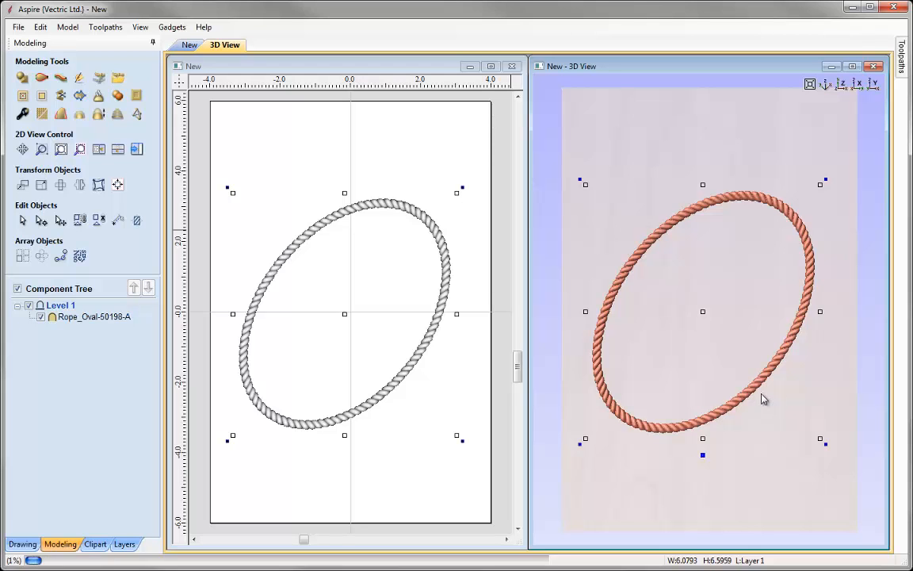
key(ctrl+z)
key(ctrl+z)
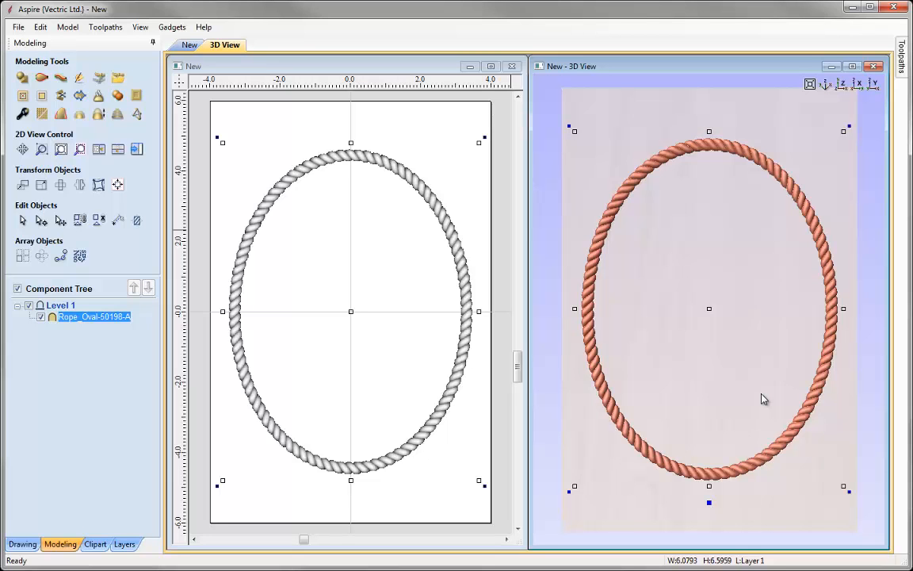
Maximise the 2D view.
click(491, 66)
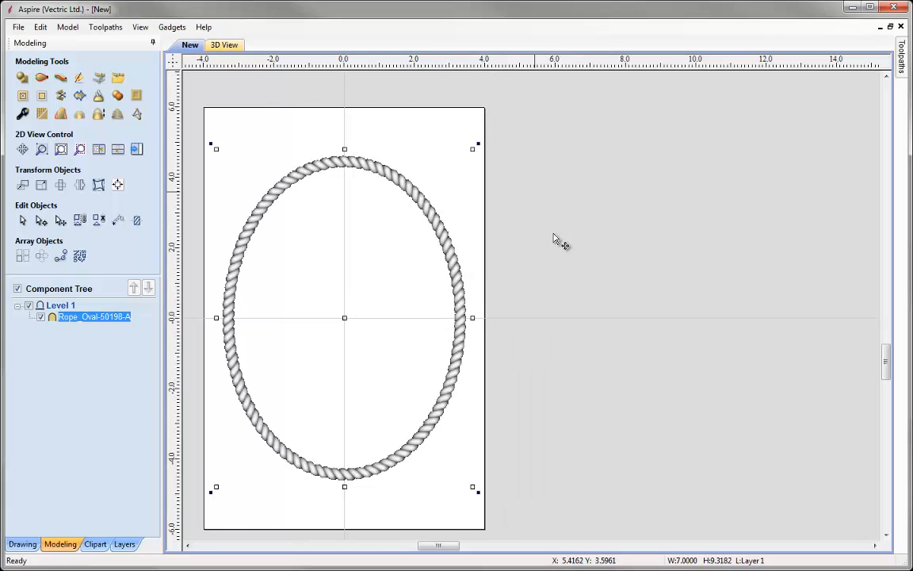
Draw an ellipse vector centred at X 0, Y 0, 6.4 inches wide and 8.7 inches high, inside the rope oval.
click(69, 150)
click(308, 251)
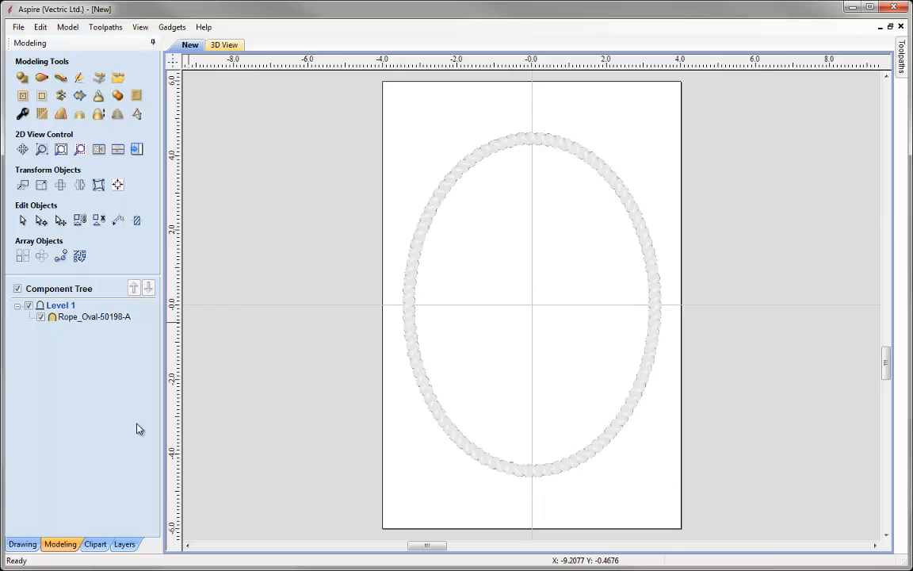
click(23, 544)
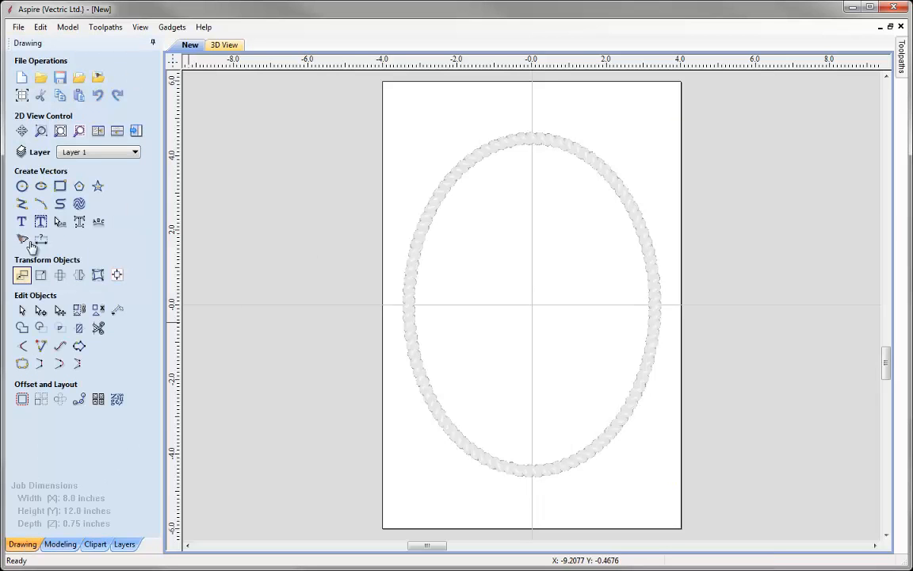
click(40, 186)
double_click(97, 184)
text(6.4)
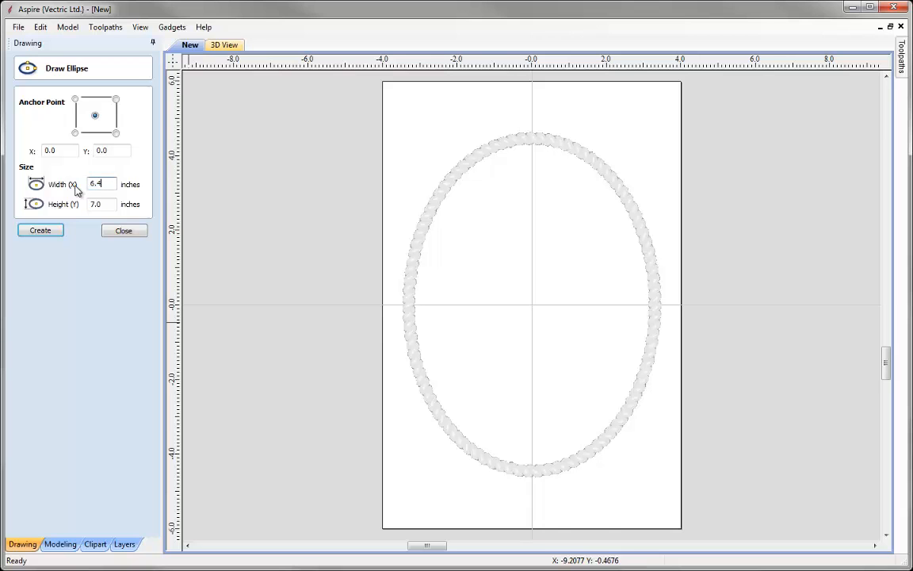
double_click(114, 202)
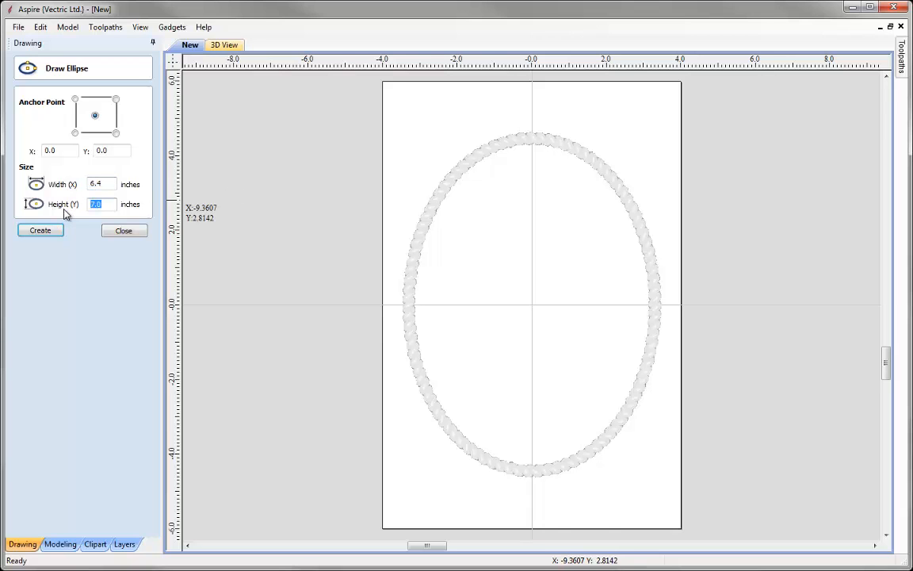
text(8.7)
click(42, 231)
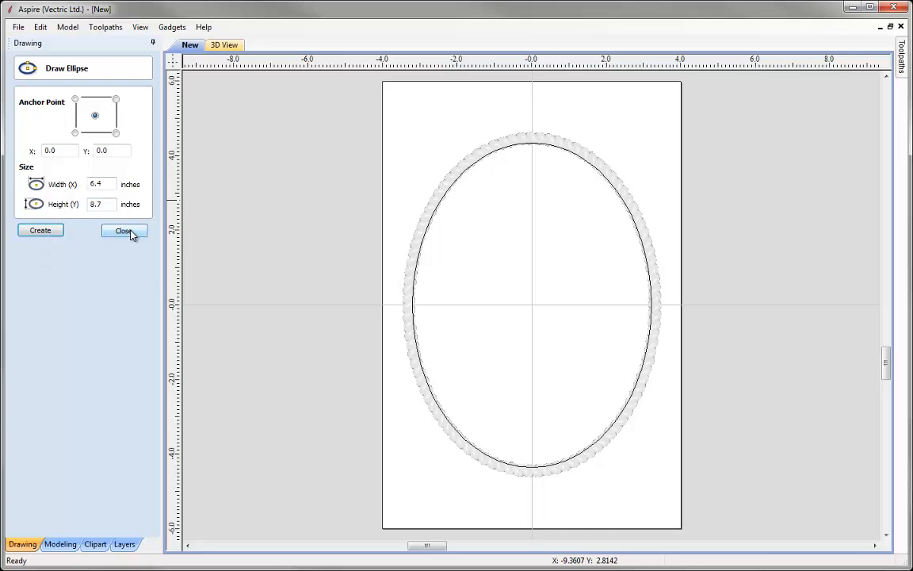
click(133, 233)
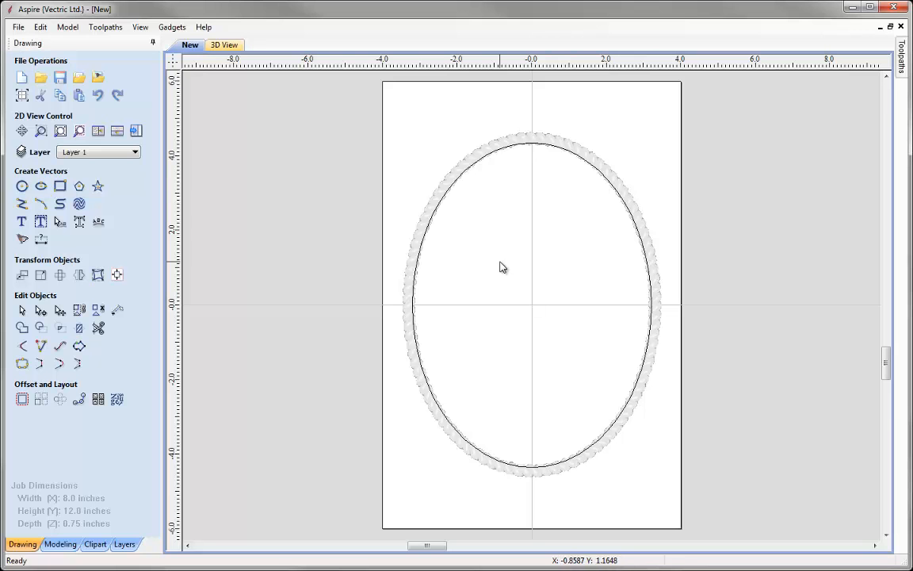
Create a round-profile shape named Dome from the ellipse, with a 20° angle, zero base height, no height limit and Merge as combine mode.
click(65, 544)
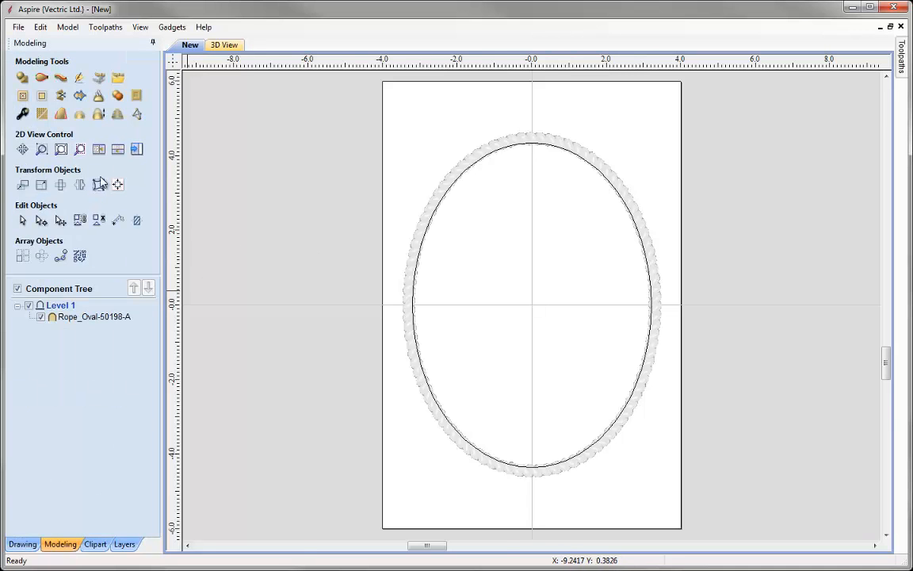
click(99, 149)
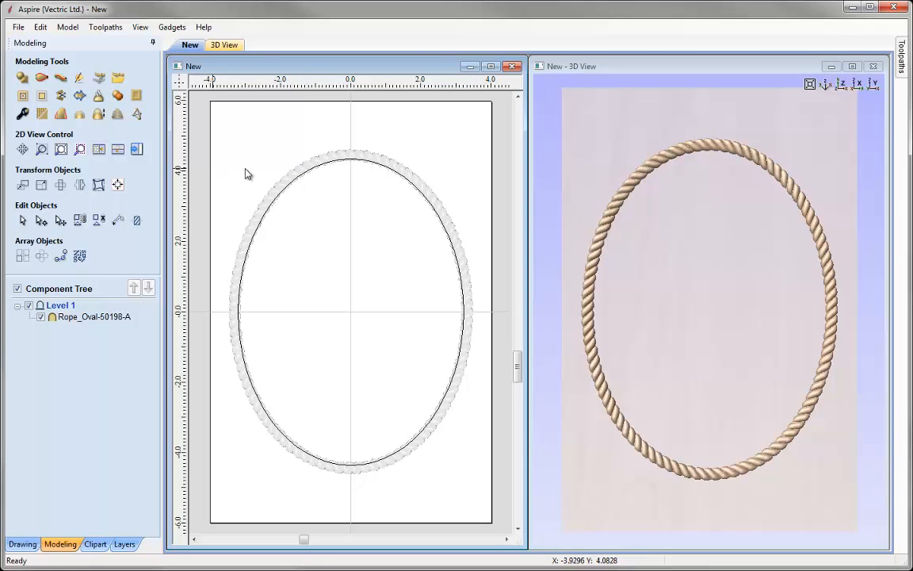
click(303, 175)
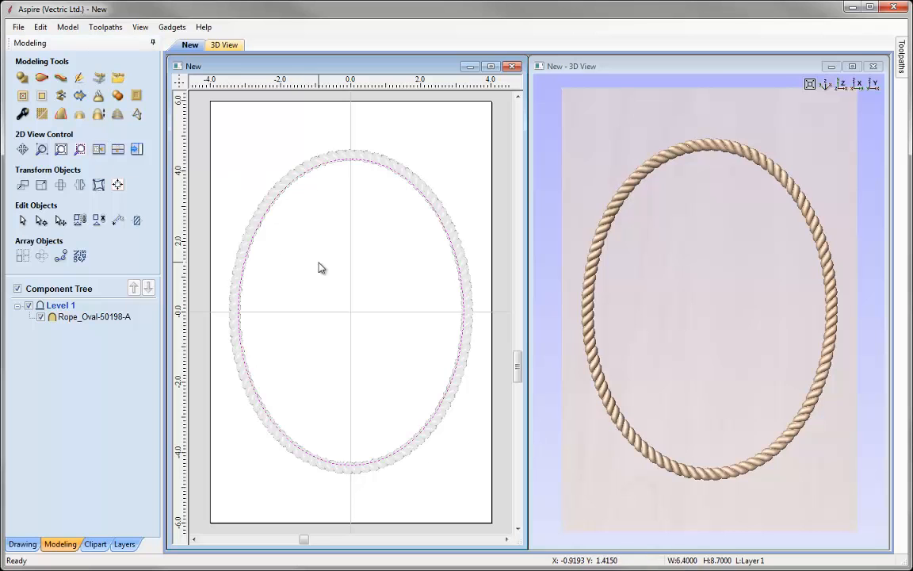
click(23, 77)
click(53, 112)
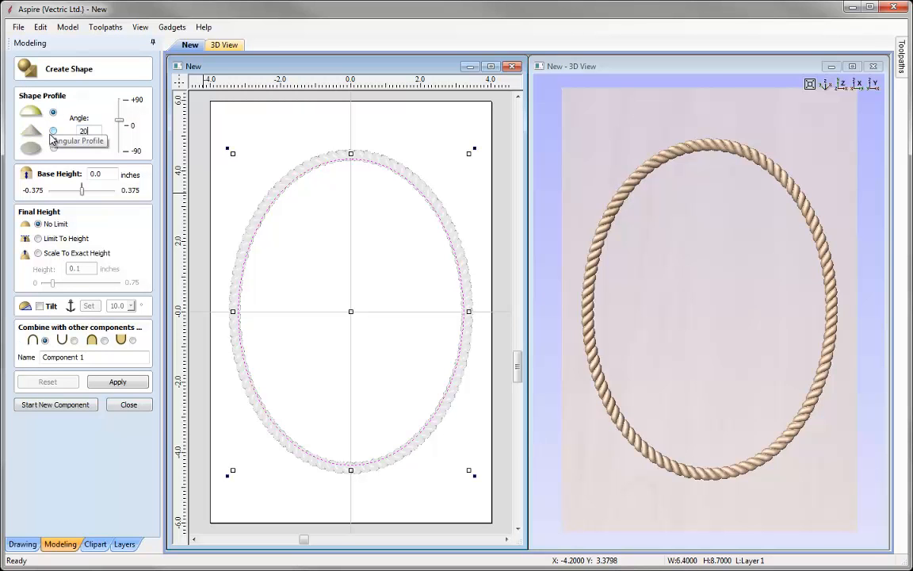
text(20)
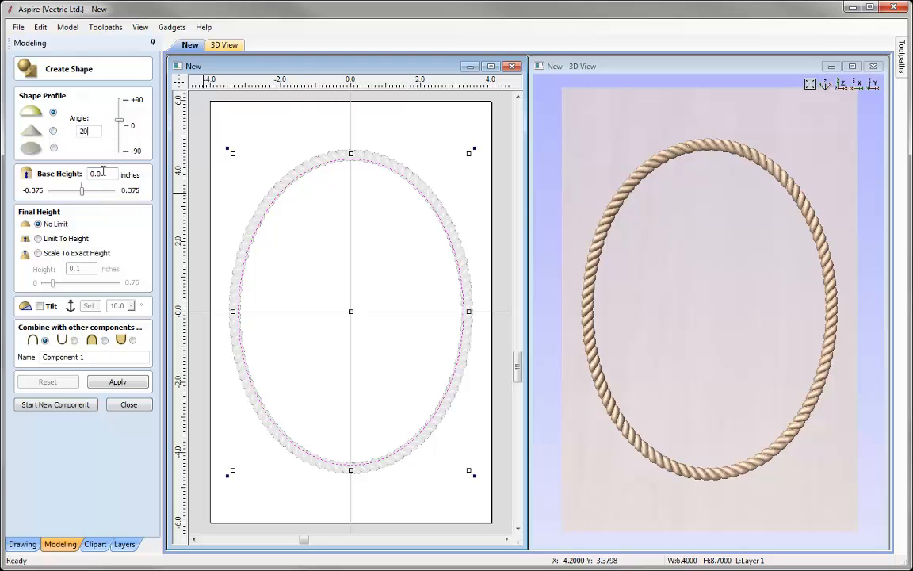
click(104, 340)
drag(89, 357, 0, 360)
text(Dome)
click(101, 385)
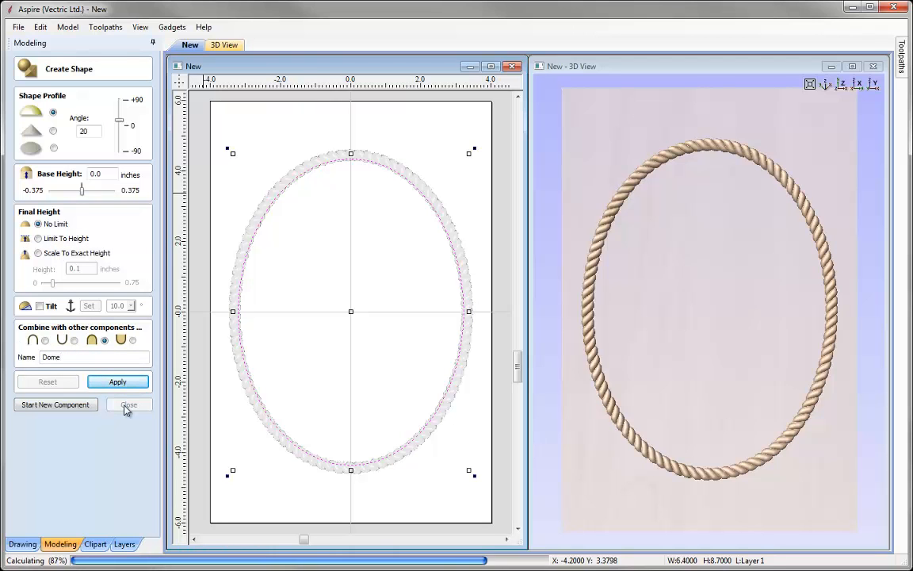
click(127, 406)
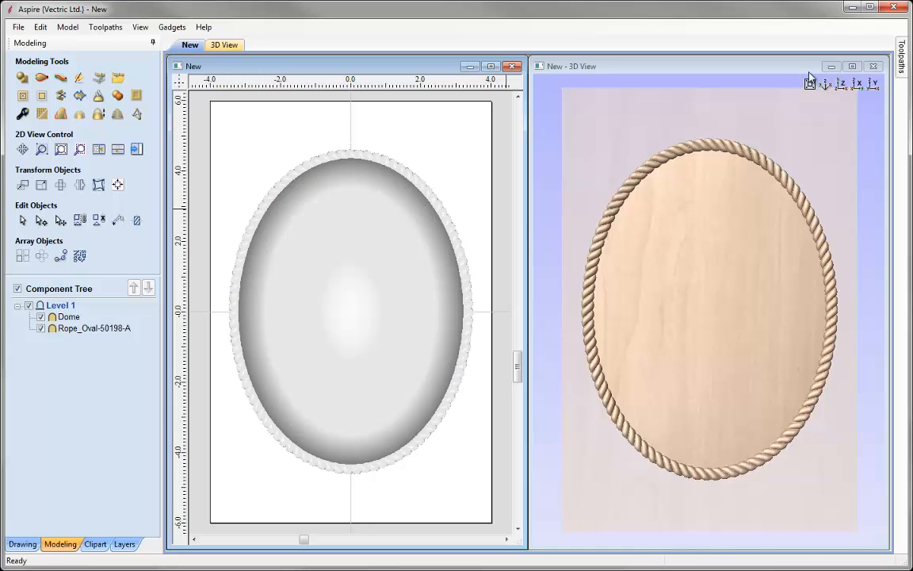
Insert the Anchor_2-50452-A clipart from Objects & People and enlarge it proportionally about its centre by about 15% in the 3D view.
click(853, 65)
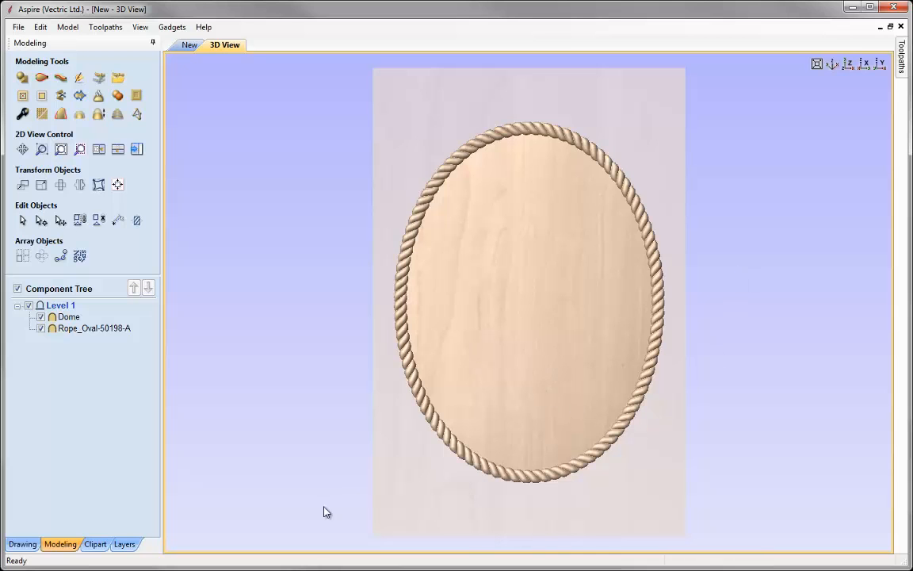
click(96, 545)
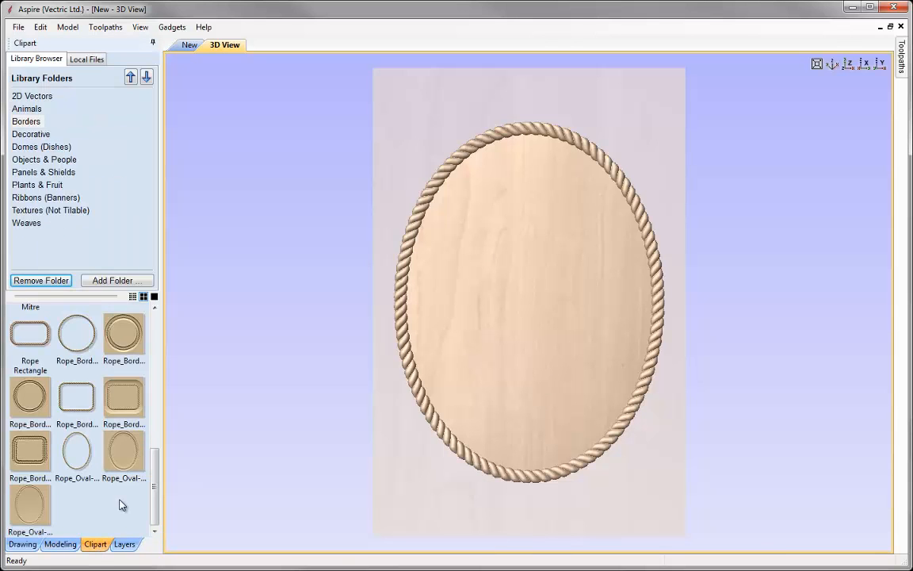
click(75, 159)
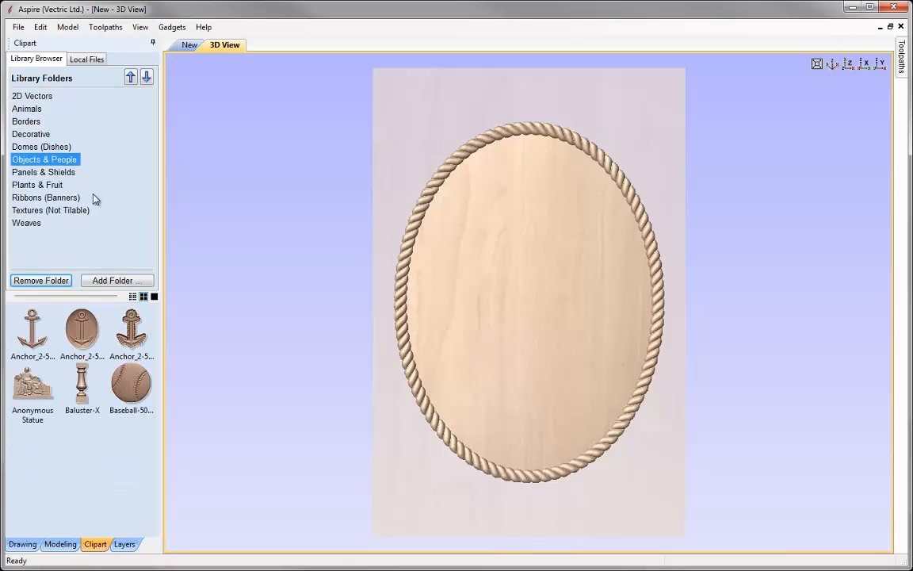
double_click(28, 340)
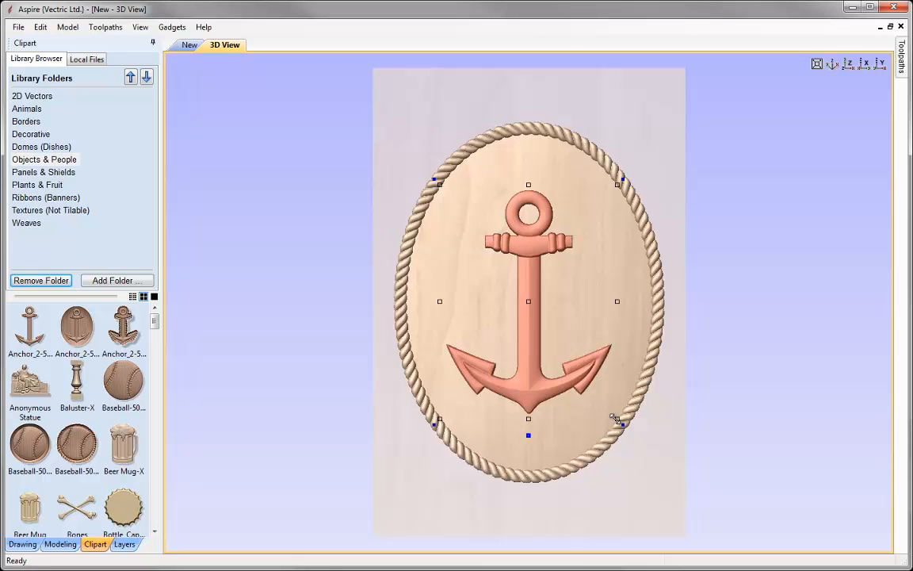
drag(615, 419, 626, 450)
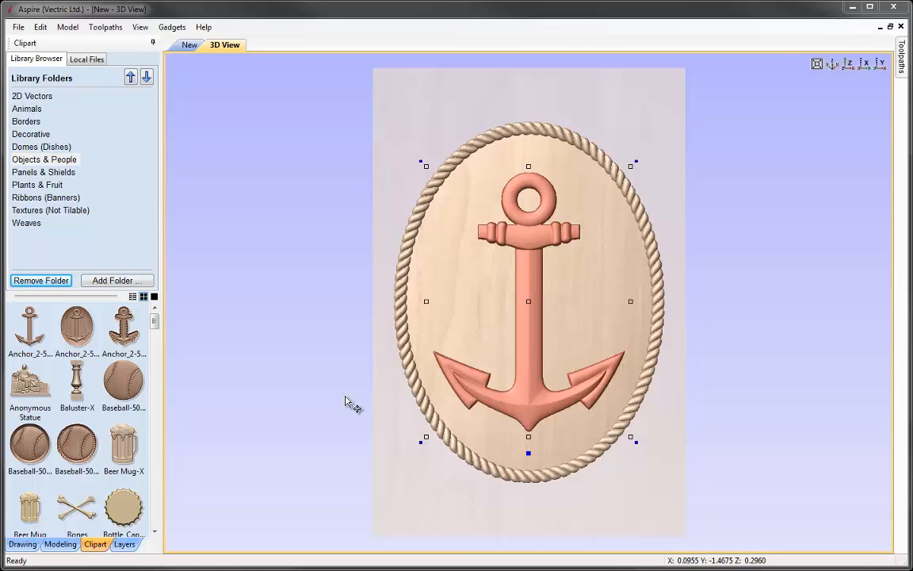
Place the Sea_Horse-50017-A clipart from the Animals library folder over the left half of the anchor in the 3D view.
click(28, 109)
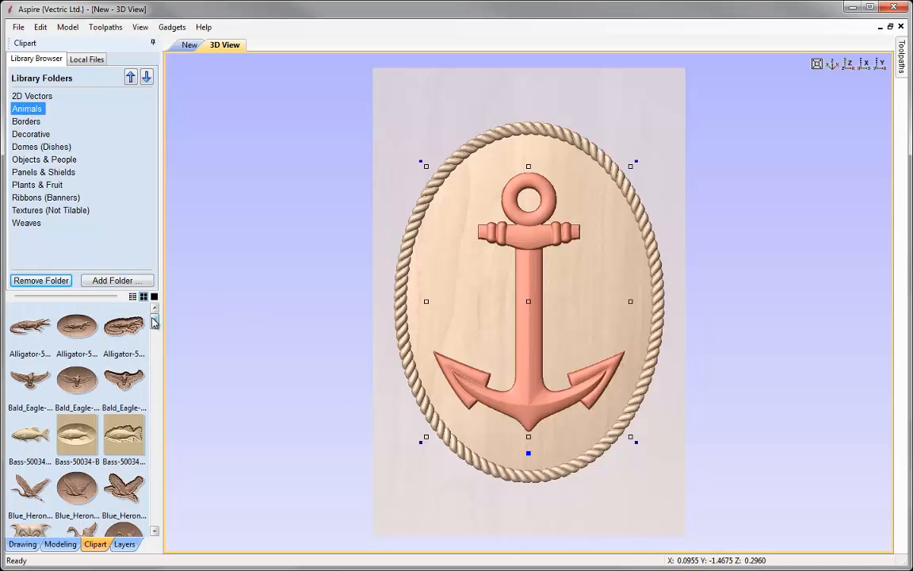
drag(155, 320, 155, 487)
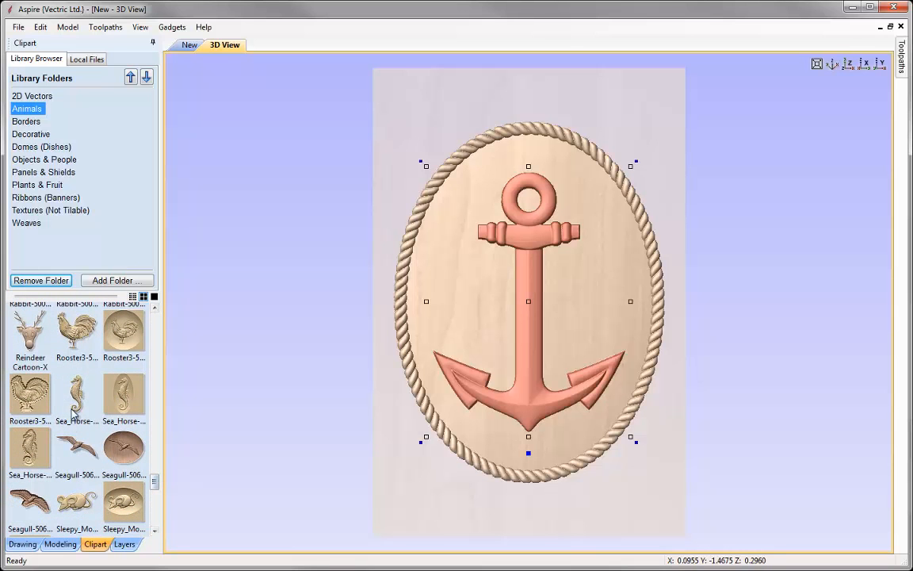
drag(77, 399, 469, 309)
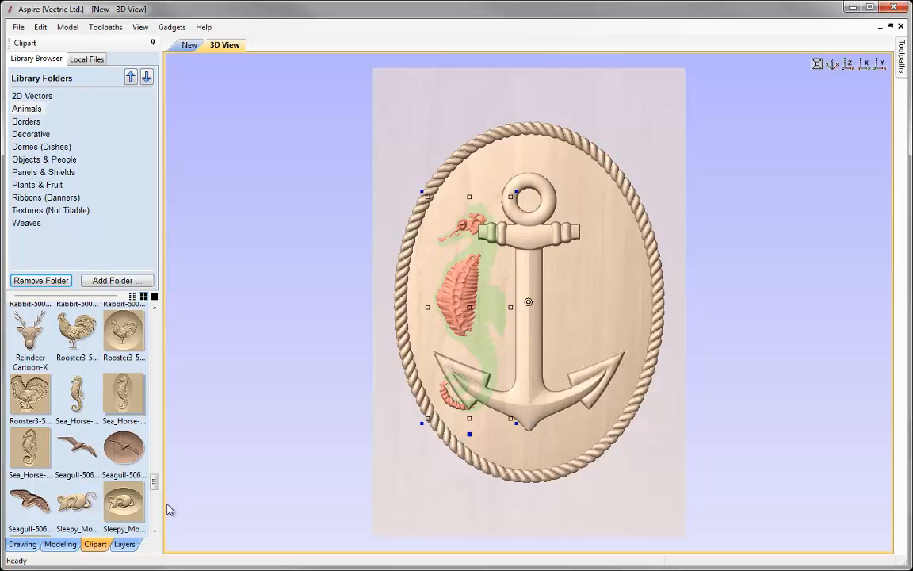
Check how the components combine in the component tree and change the sea horse's combine mode to Add.
click(59, 545)
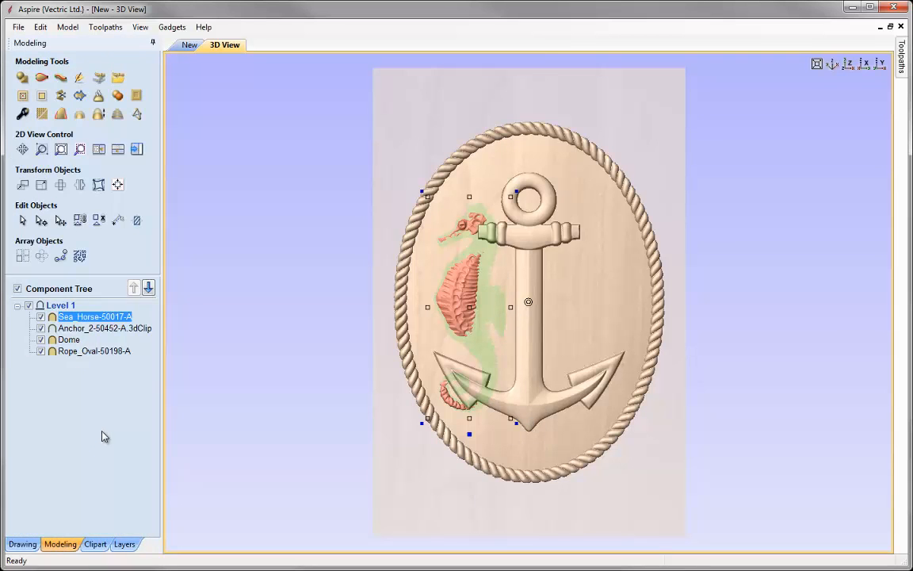
mouse_move(67, 359)
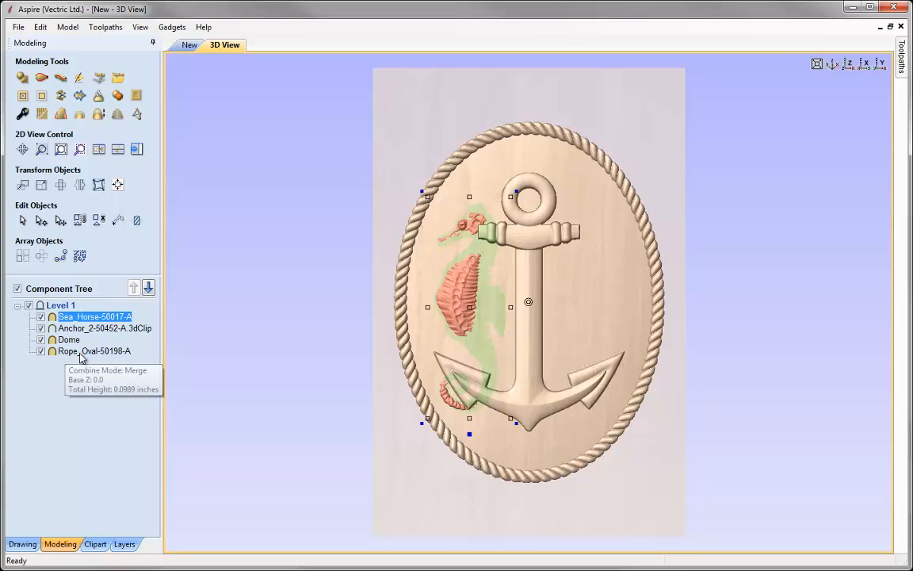
mouse_move(69, 341)
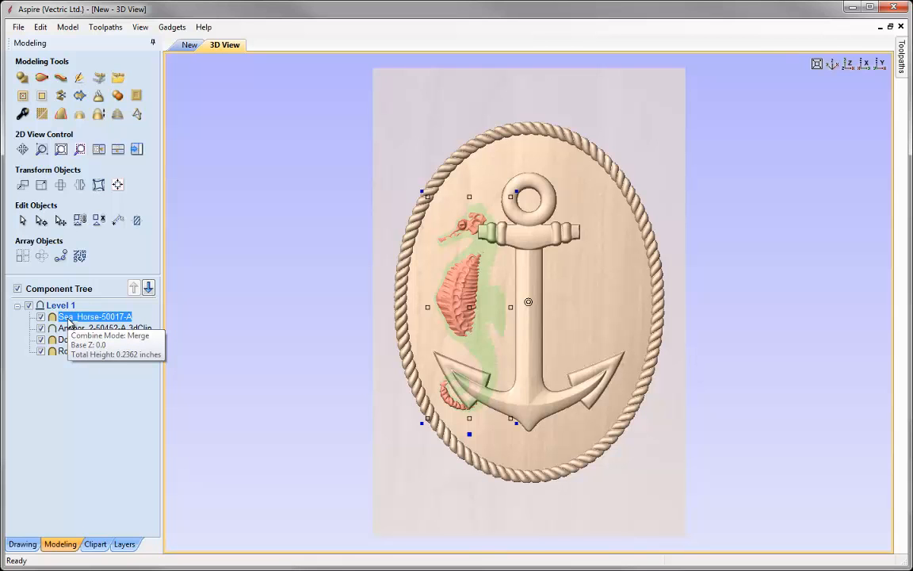
right_click(69, 323)
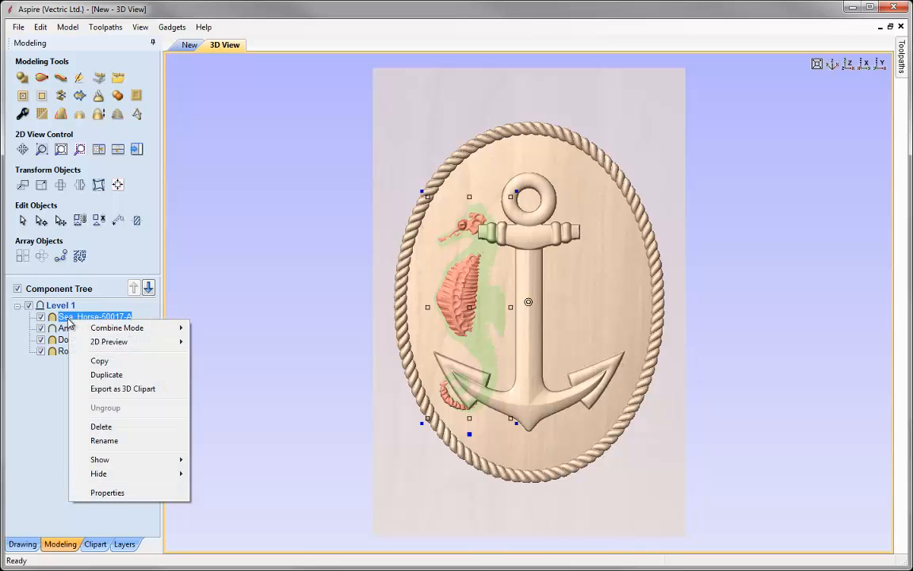
mouse_move(99, 328)
click(226, 331)
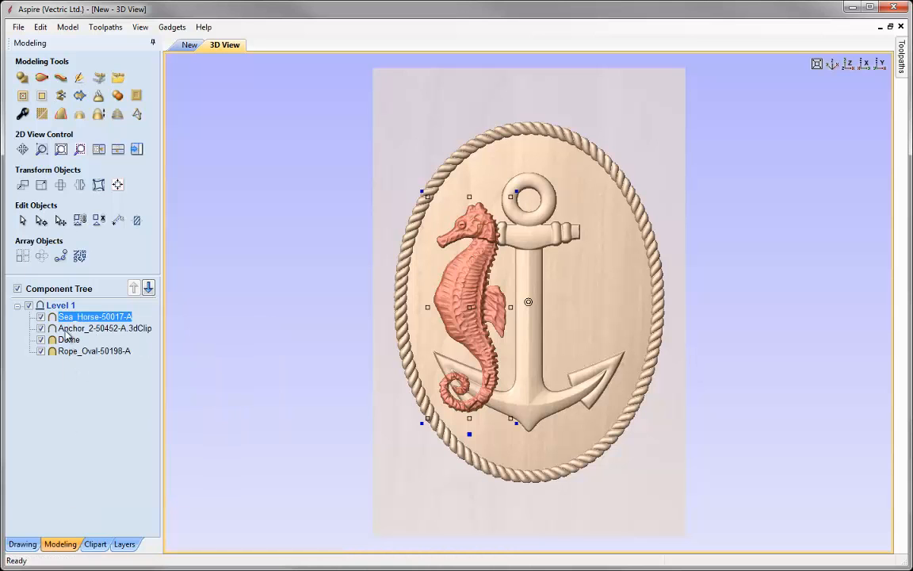
Insert a new level above Level 1 and move the sea horse and anchor components into it.
mouse_move(68, 336)
drag(691, 479, 499, 211)
scroll(499, 211, up, 5)
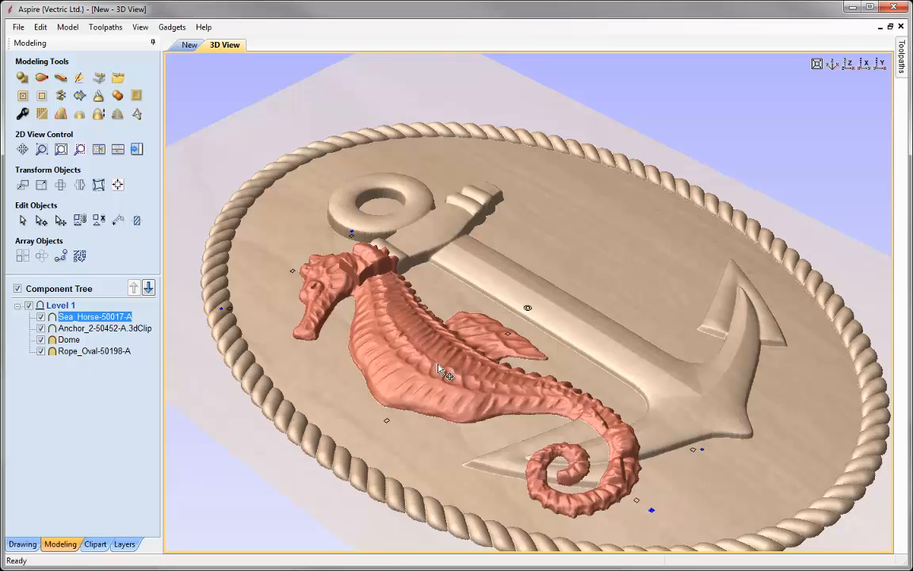
click(833, 65)
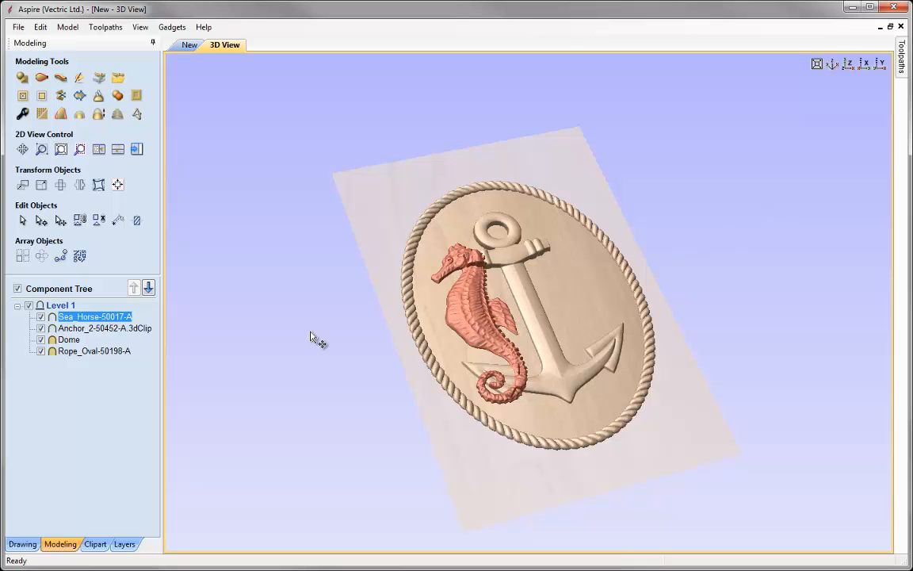
right_click(47, 310)
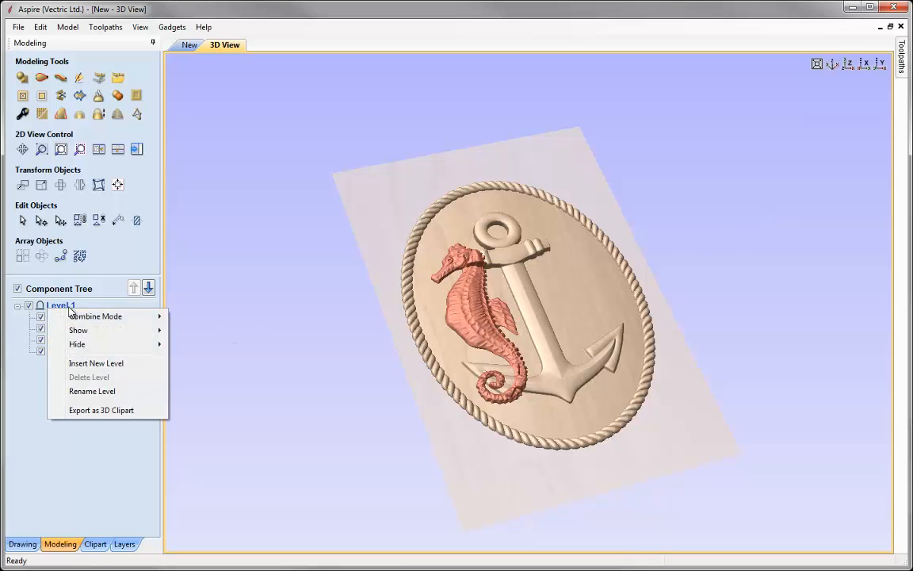
click(87, 361)
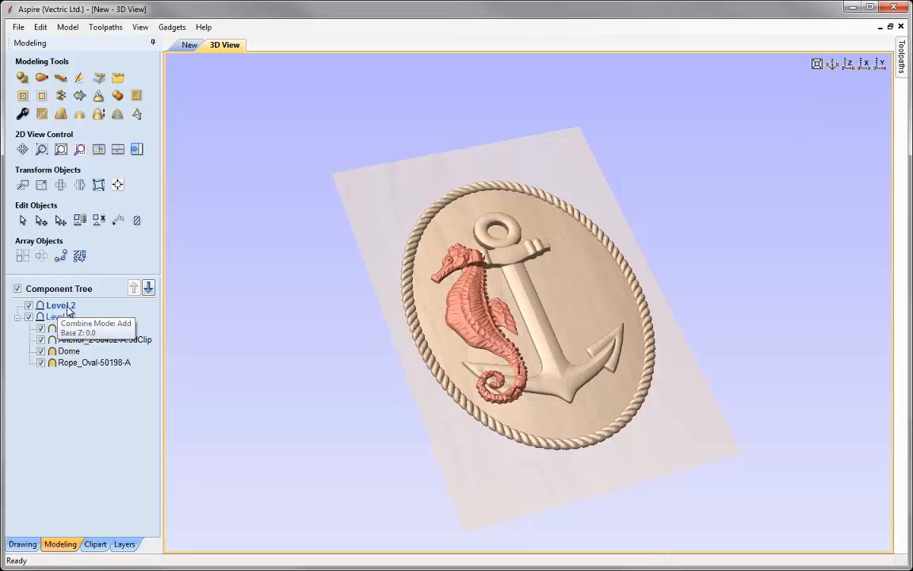
ctrl+click(83, 340)
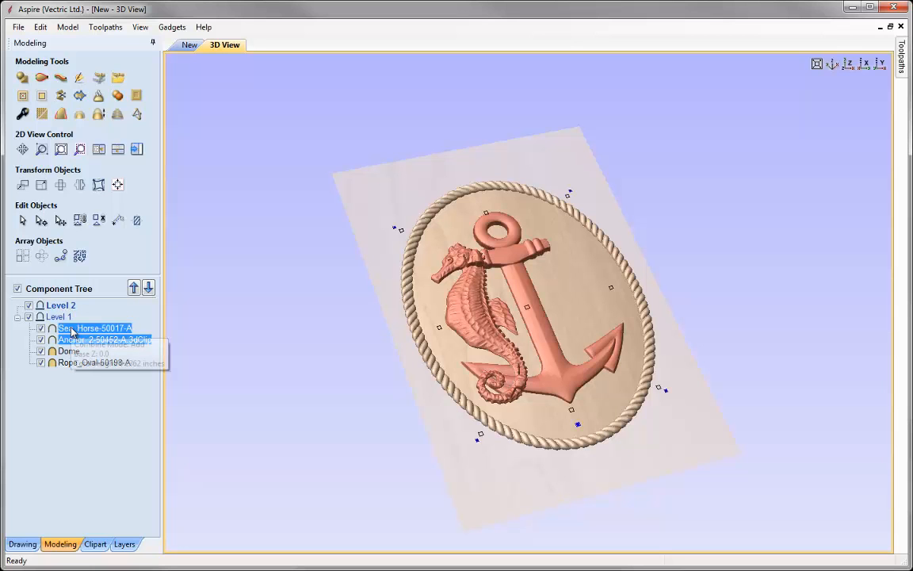
drag(83, 340, 67, 307)
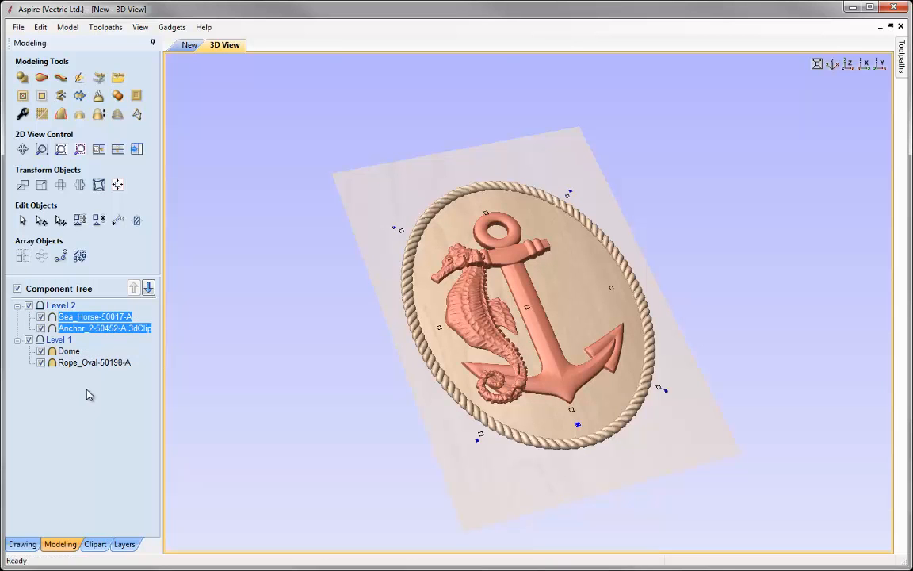
Set the combine mode of both the sea horse and the anchor to Merge and clear the selection.
right_click(76, 323)
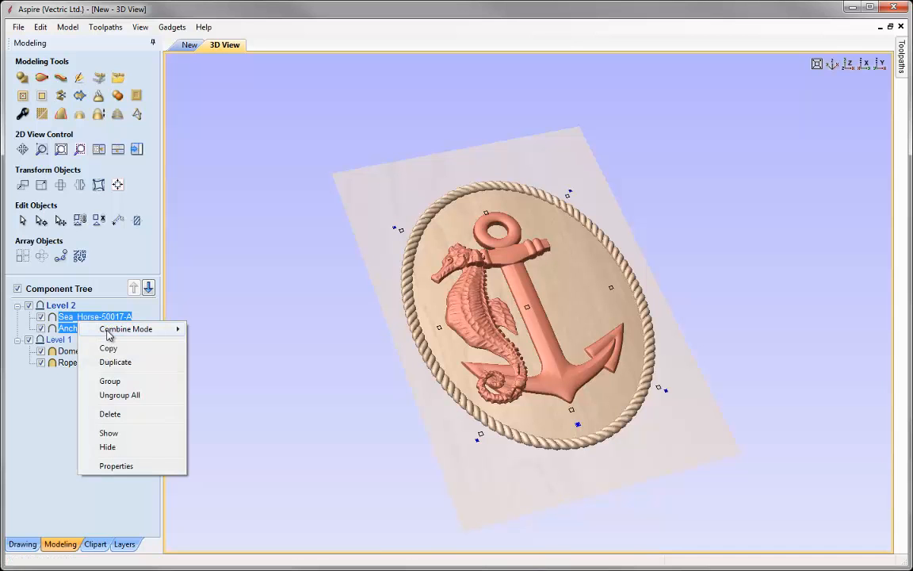
mouse_move(170, 329)
click(217, 357)
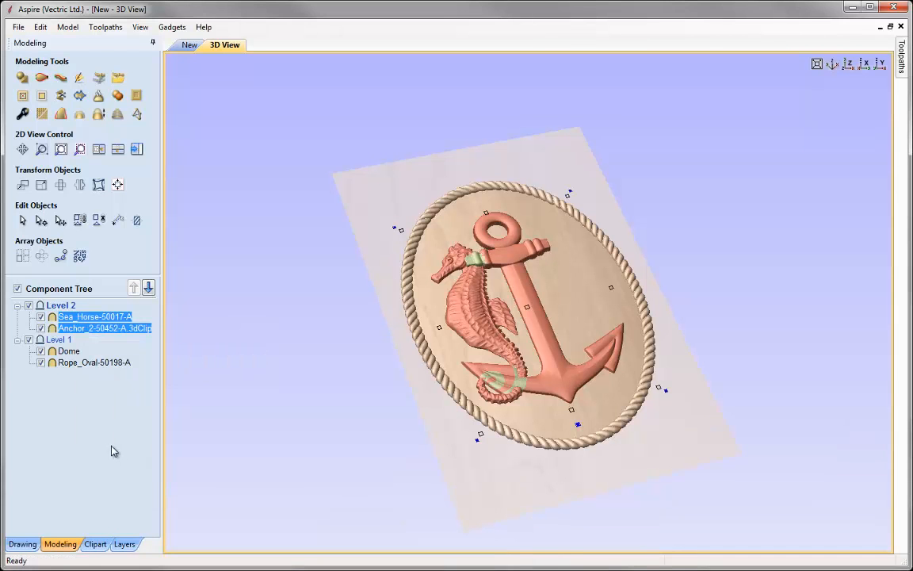
click(107, 441)
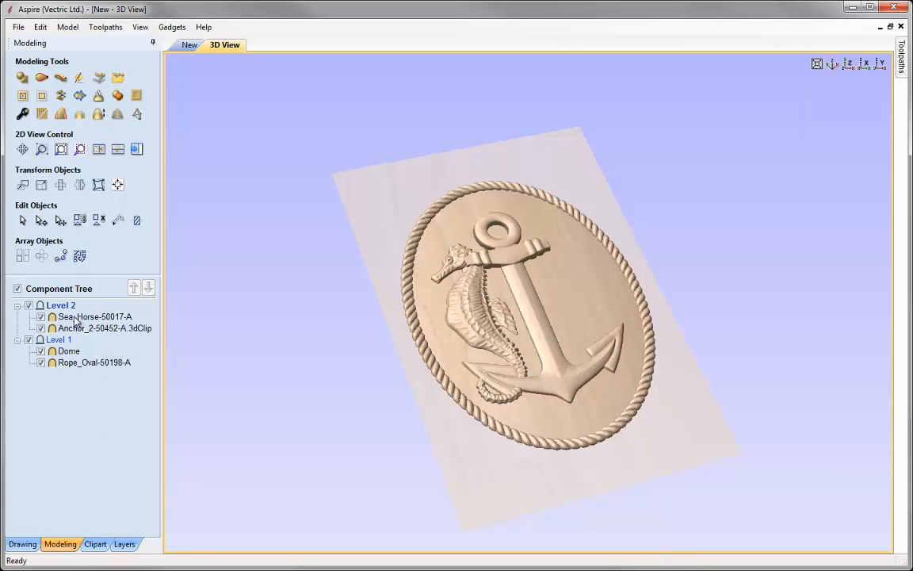
Rotate the sea horse component slightly counter-clockwise in the 3D view so its tail shifts toward the anchor shaft.
mouse_move(69, 322)
mouse_move(46, 346)
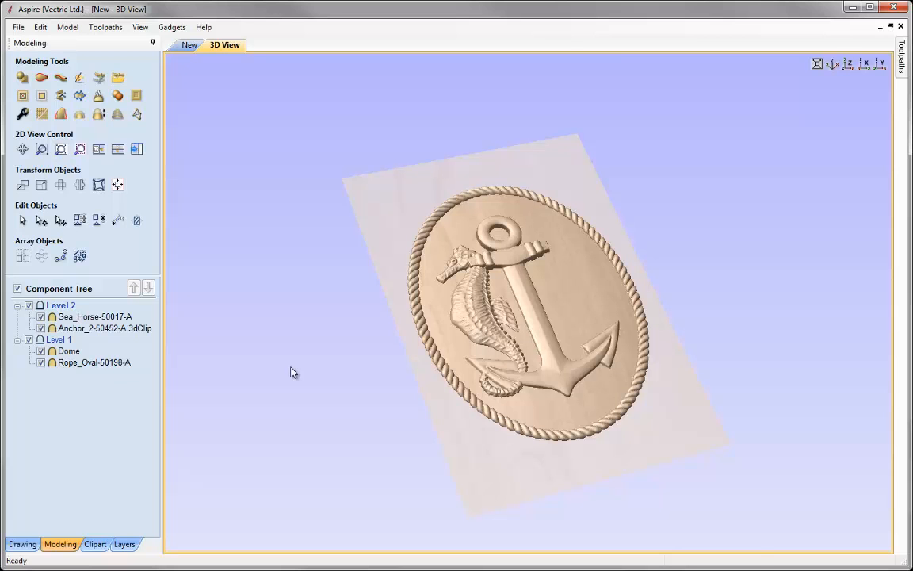
click(483, 310)
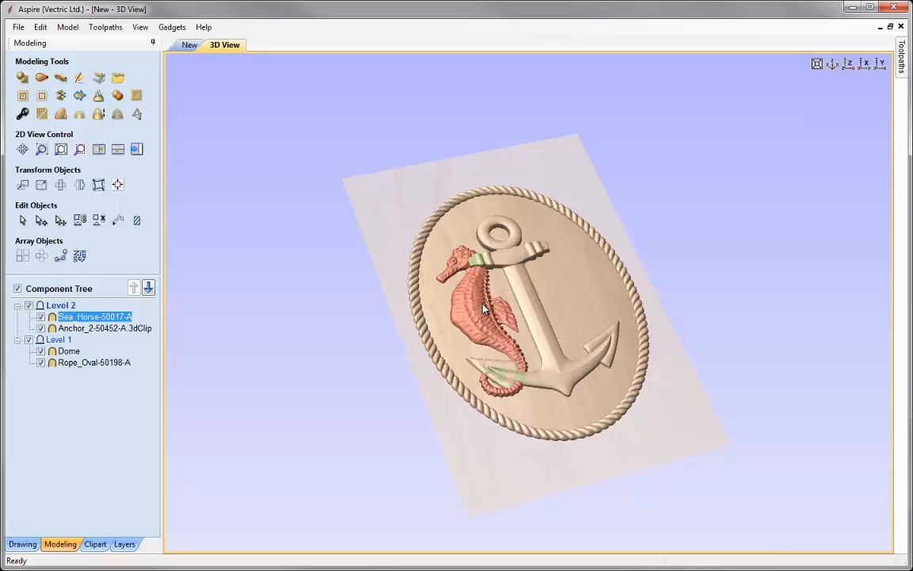
click(484, 310)
drag(487, 232, 482, 234)
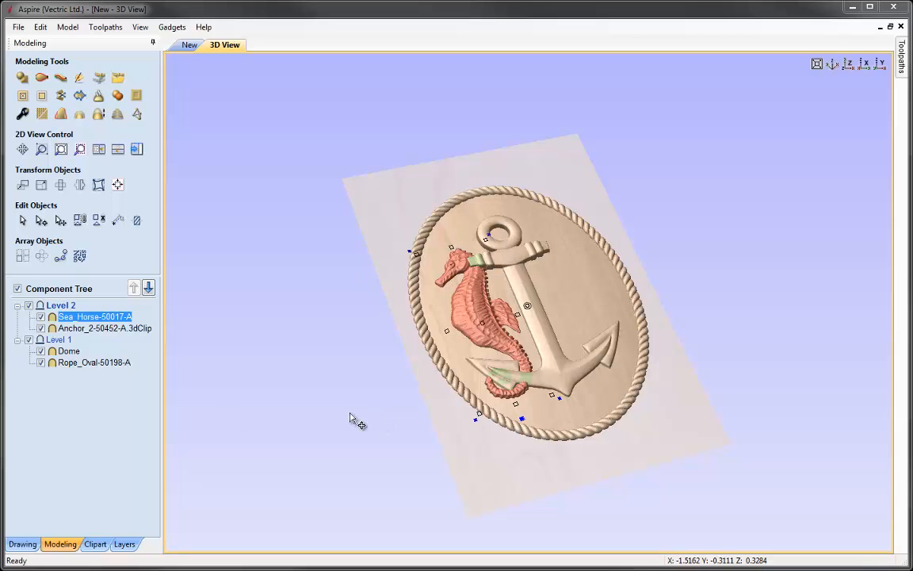
Rename Level 1 as Base Shapes and Level 2 as Detail in the component tree.
right_click(60, 342)
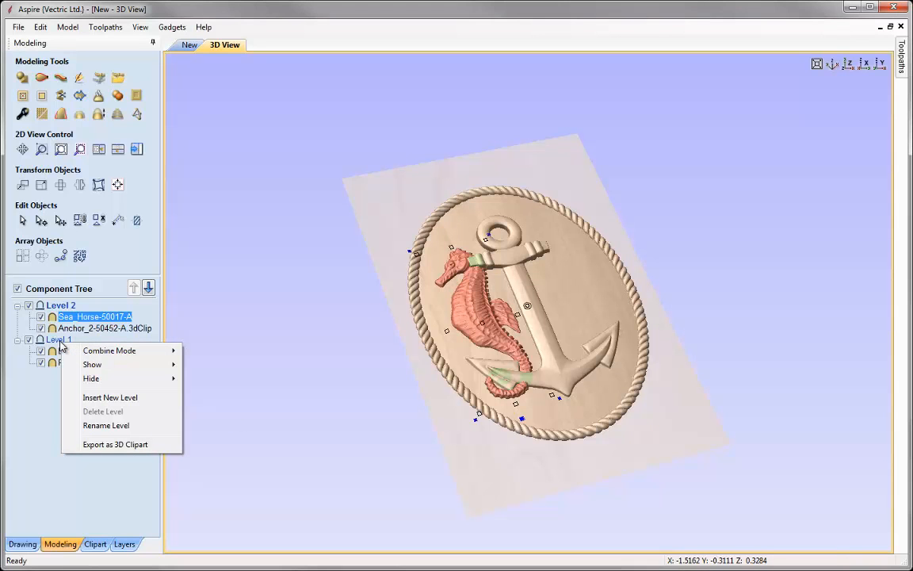
click(106, 425)
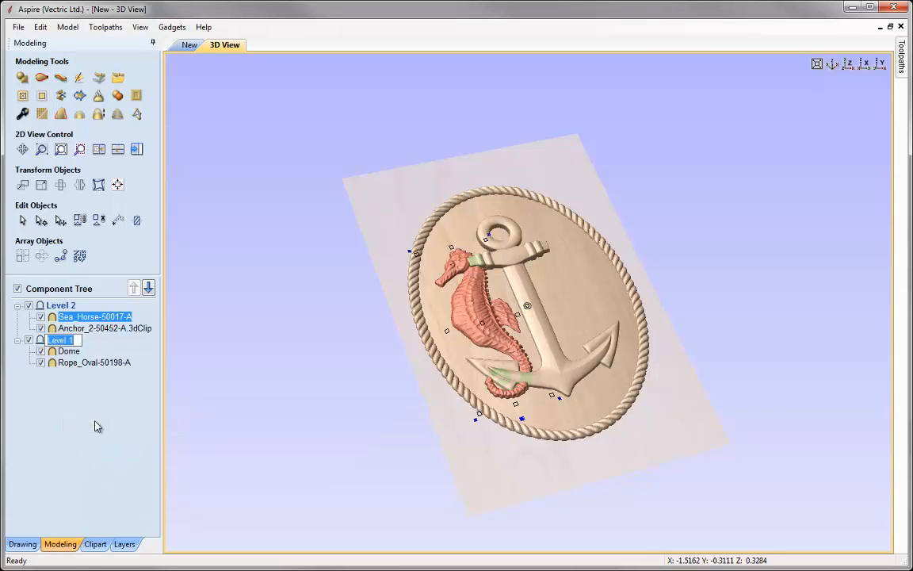
text(Base Shapes)
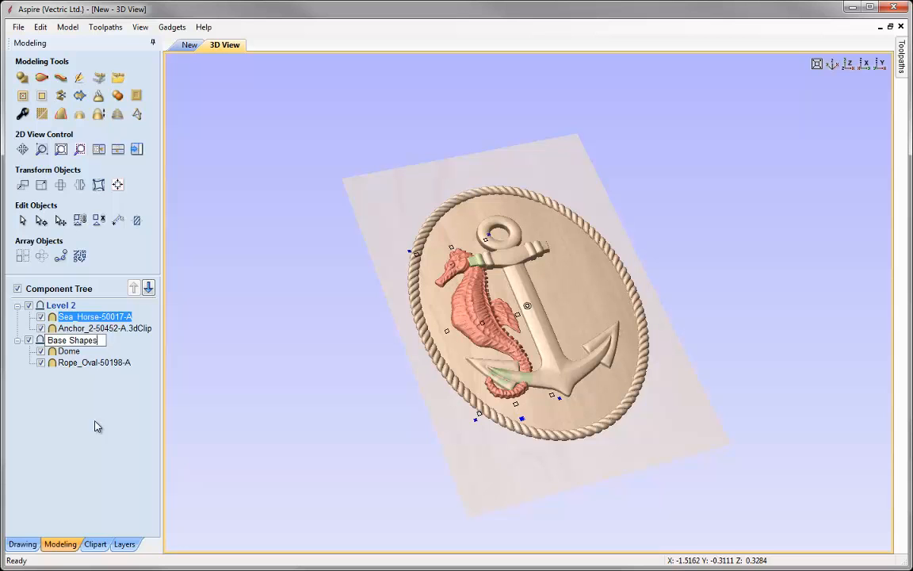
click(72, 305)
right_click(71, 310)
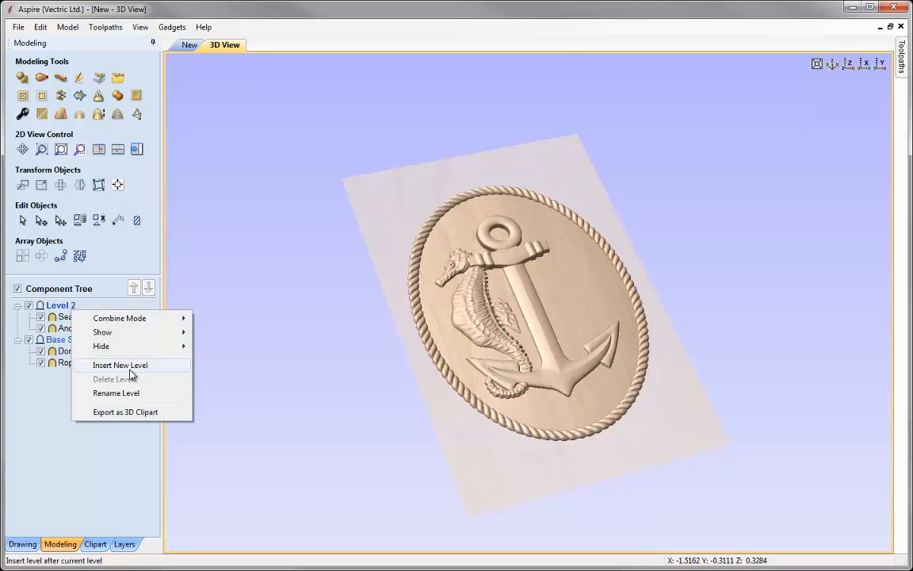
click(131, 394)
text(Detail)
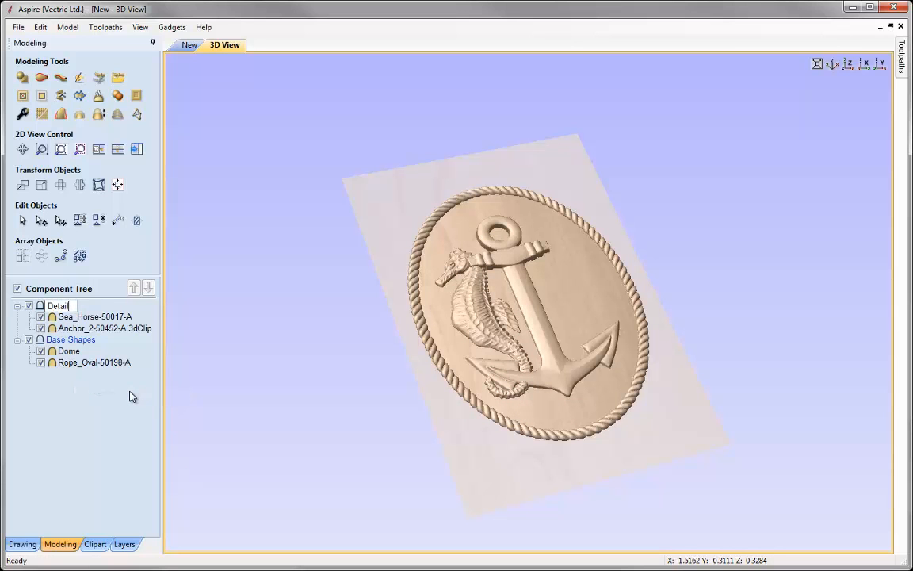
key(Return)
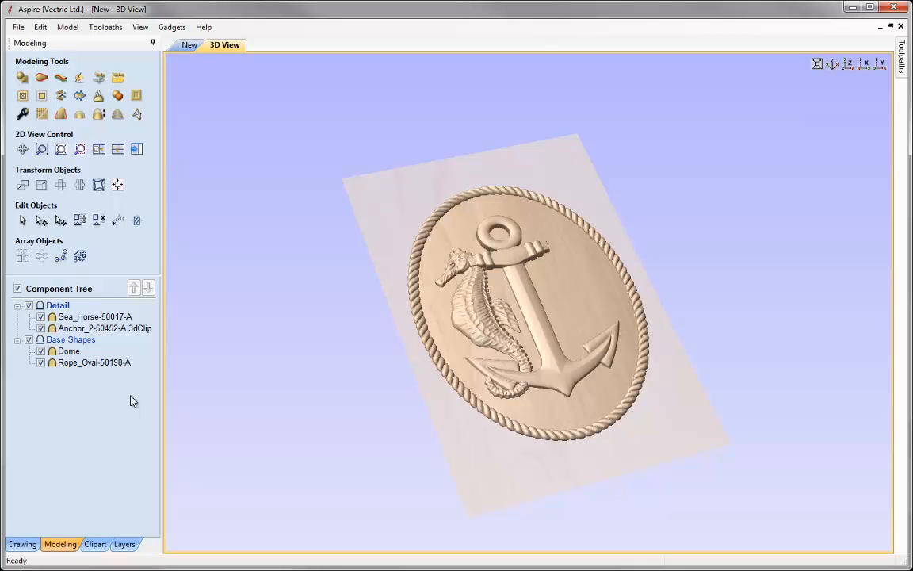
View the relief straight from above and set the anchor component's shape height to 0.2 inches.
click(848, 64)
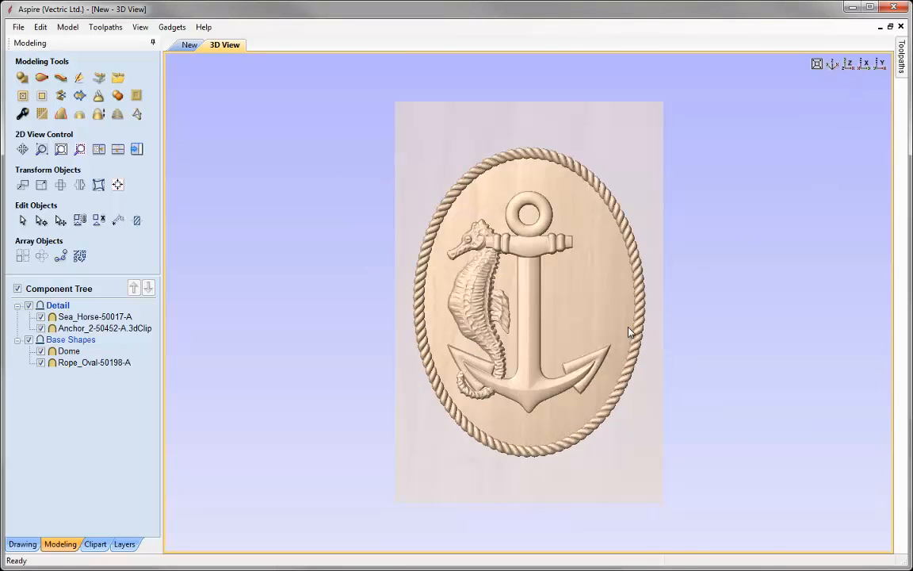
scroll(559, 318, up, 3)
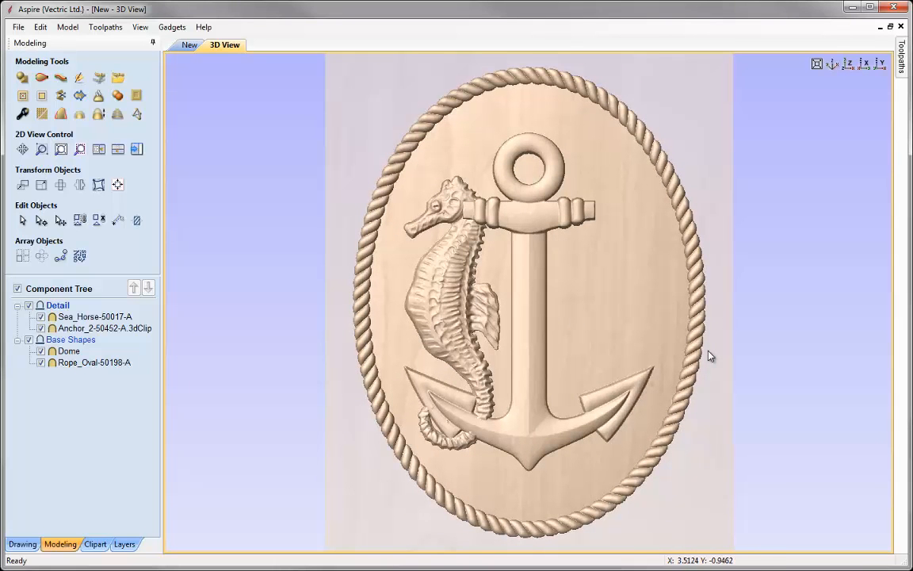
click(528, 311)
click(532, 303)
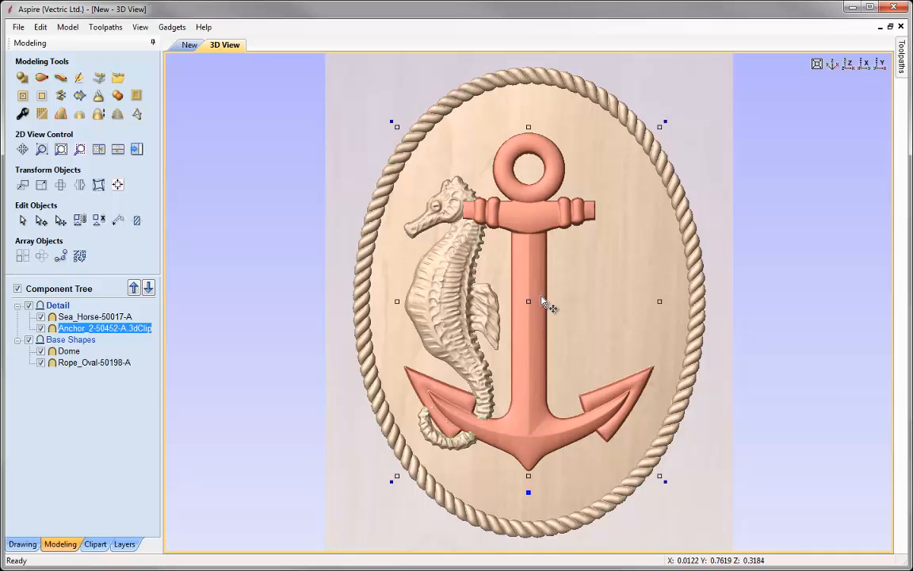
click(529, 493)
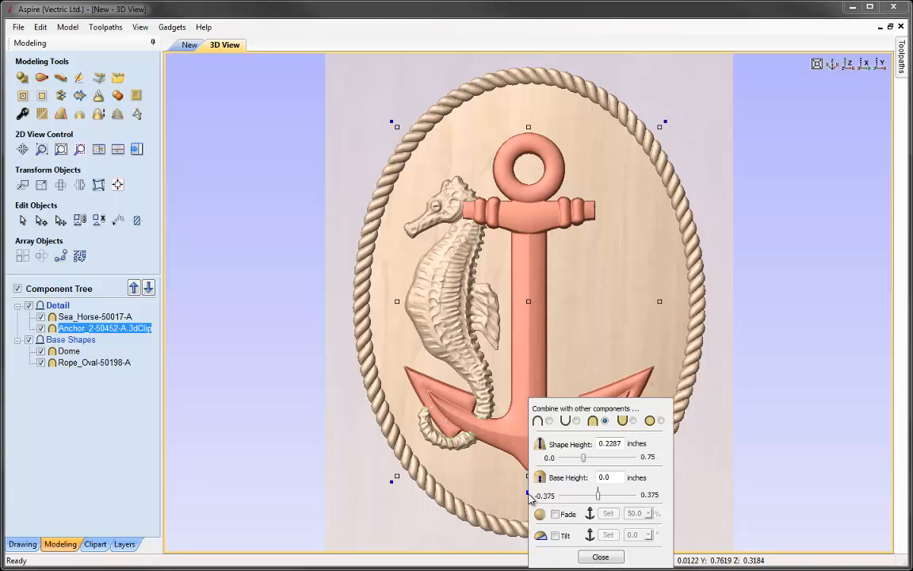
drag(591, 405, 803, 244)
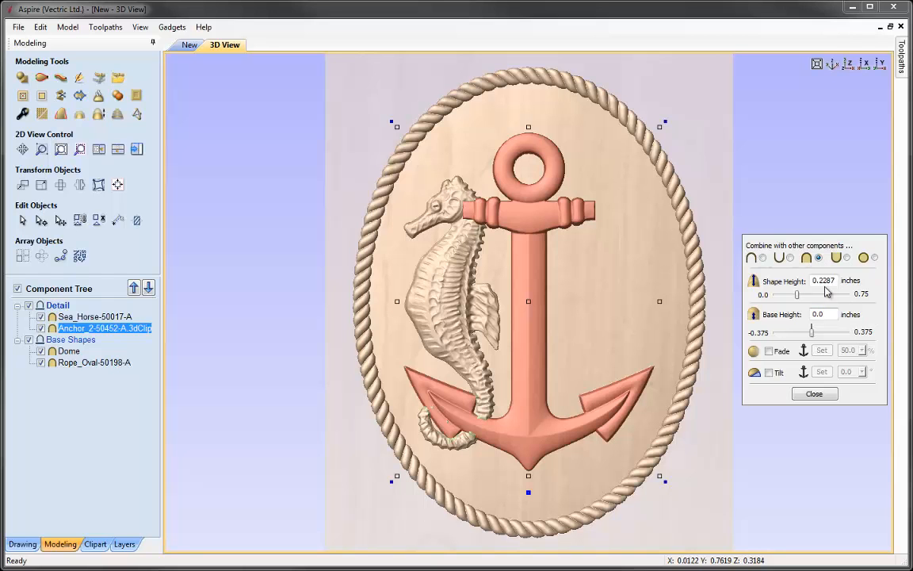
drag(824, 281, 842, 282)
key(BackSpace)
key(Return)
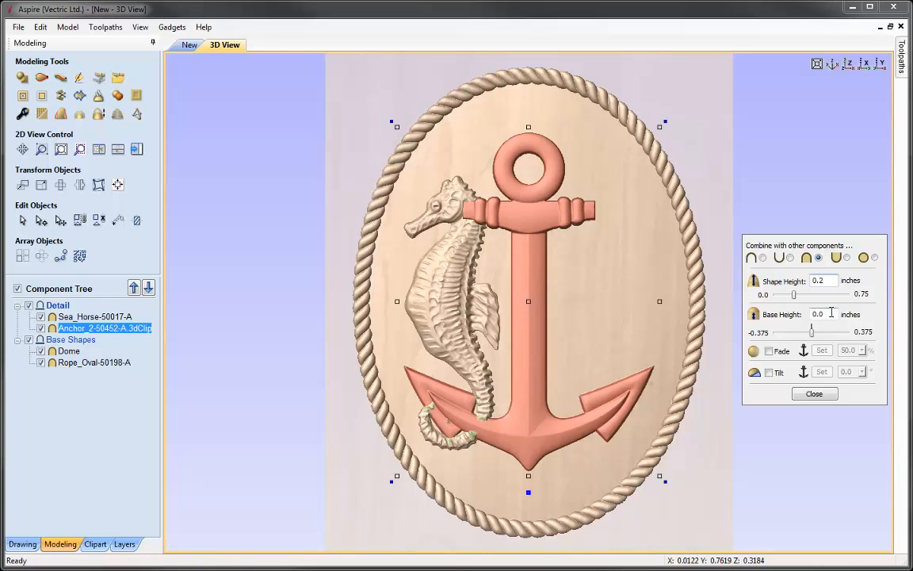
Apply a 50% fade to the anchor, with its direction running from the bottom tip up to the ring.
click(770, 352)
click(822, 351)
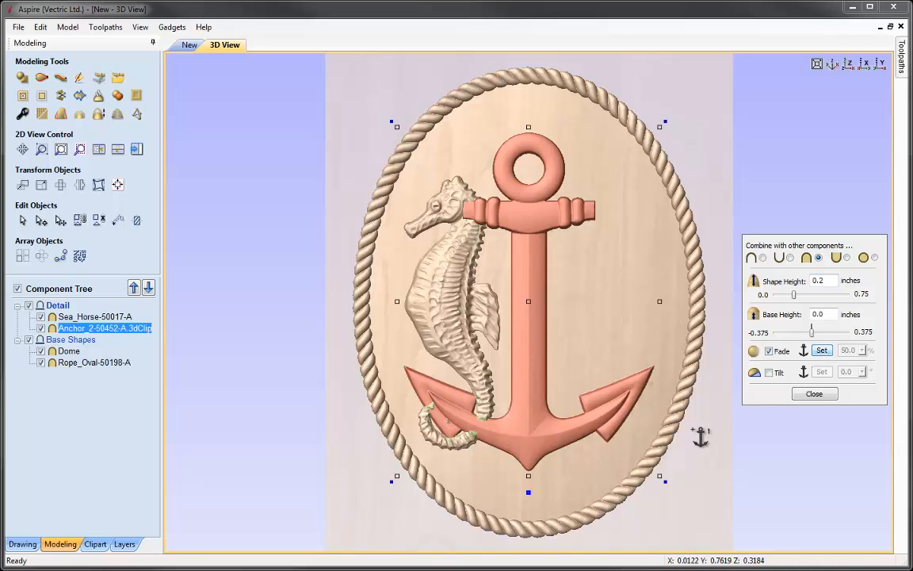
drag(536, 477, 529, 120)
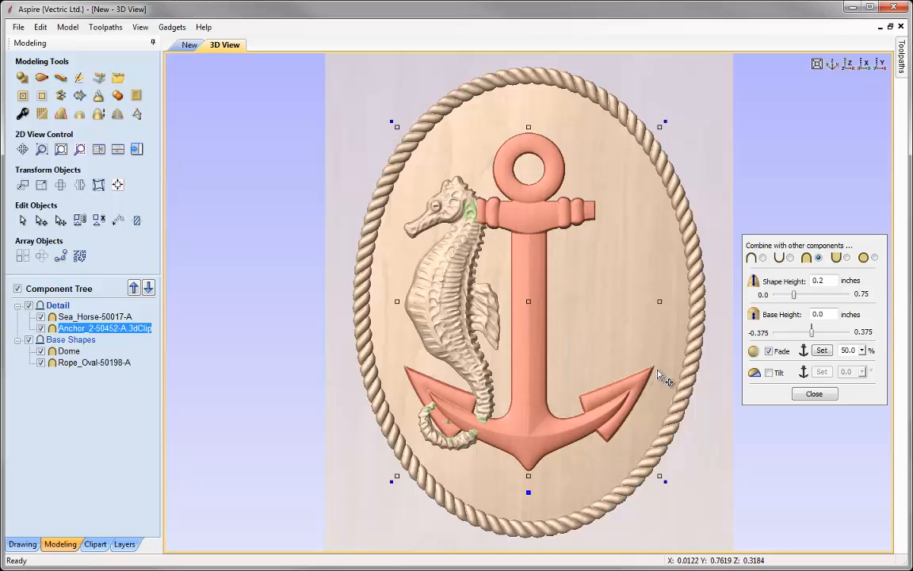
Set the sea horse component's shape height to 0.2 inches.
click(439, 302)
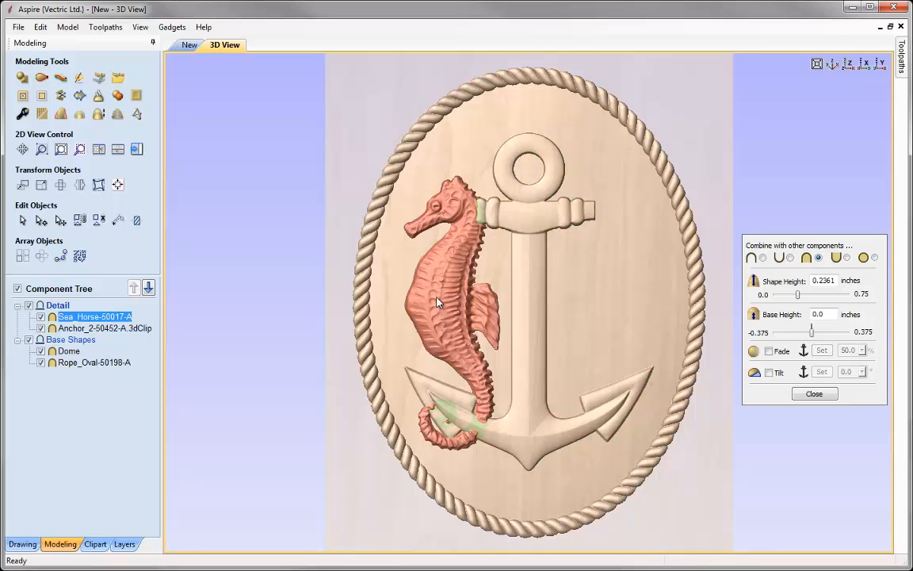
click(448, 303)
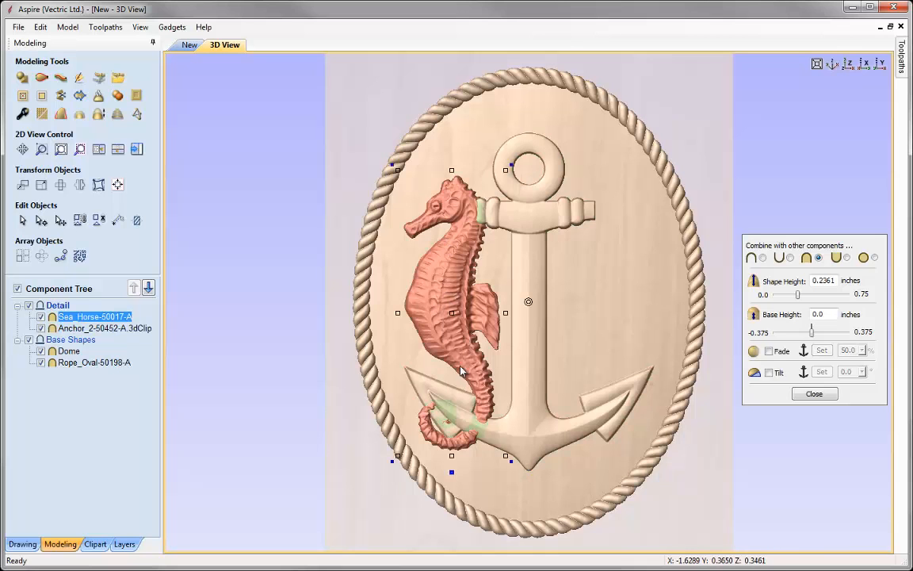
double_click(840, 280)
text(0.2)
key(space)
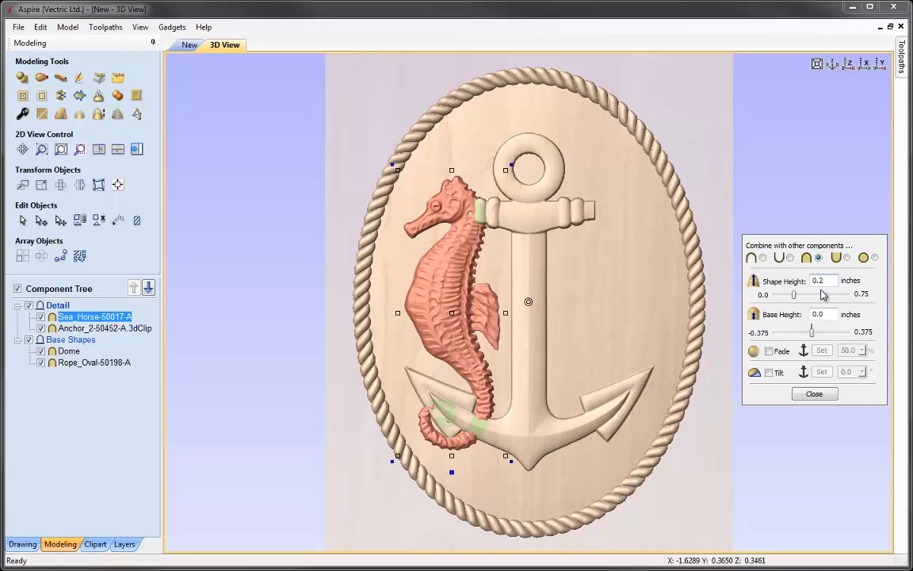
Tilt the sea horse by 1.0 degree, with the direction running from its tail to its head, and finish the component properties.
click(769, 372)
click(824, 373)
click(455, 458)
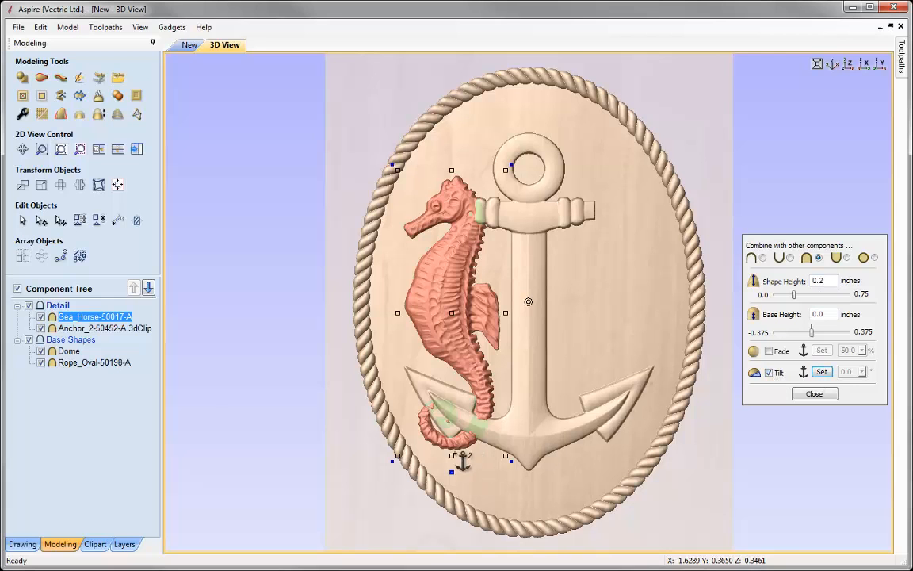
click(465, 175)
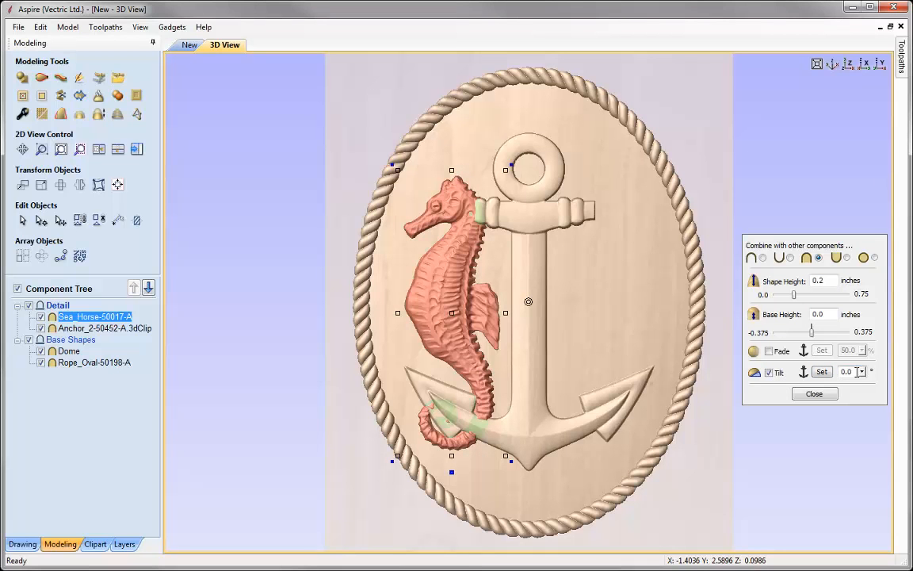
drag(862, 372, 870, 386)
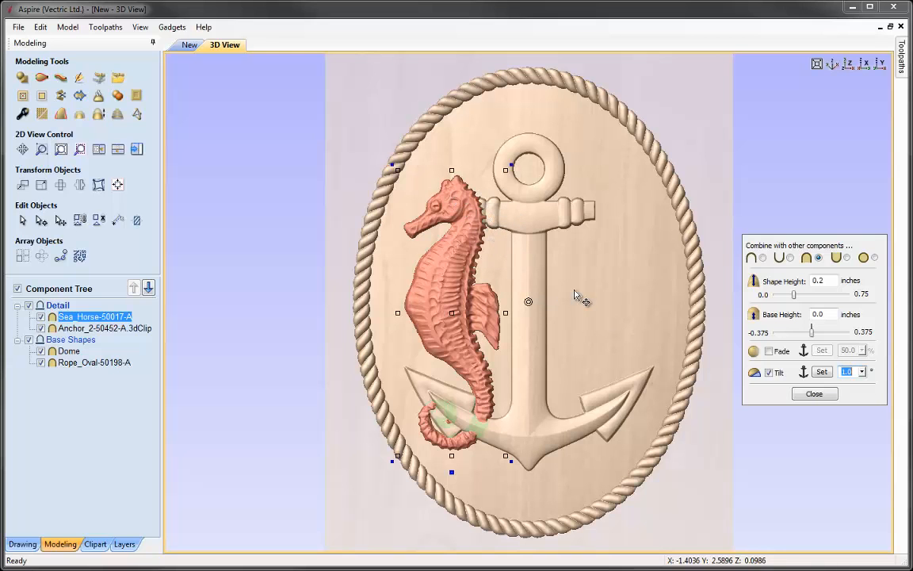
click(817, 394)
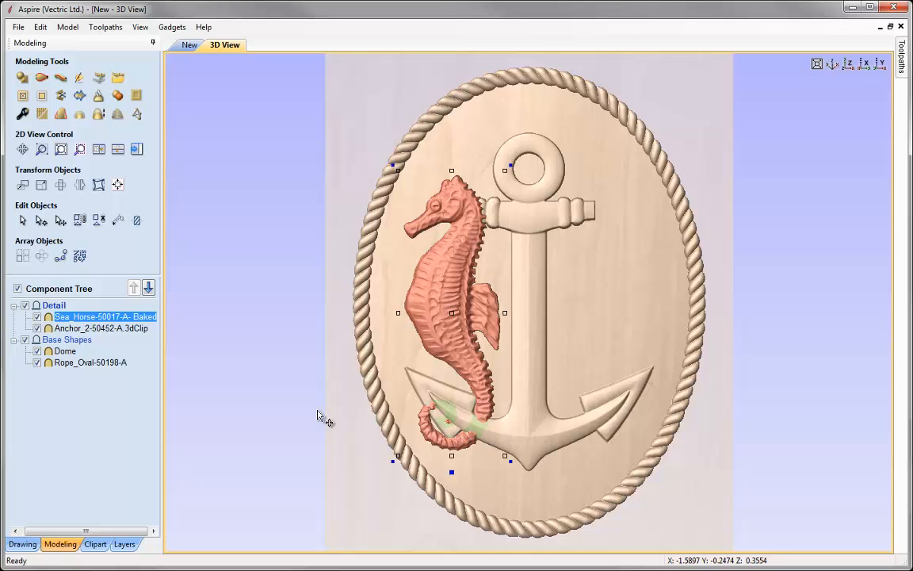
Open the baked sea horse for sculpting with the Undo Brush and show the grayscale background.
scroll(316, 407, up, 5)
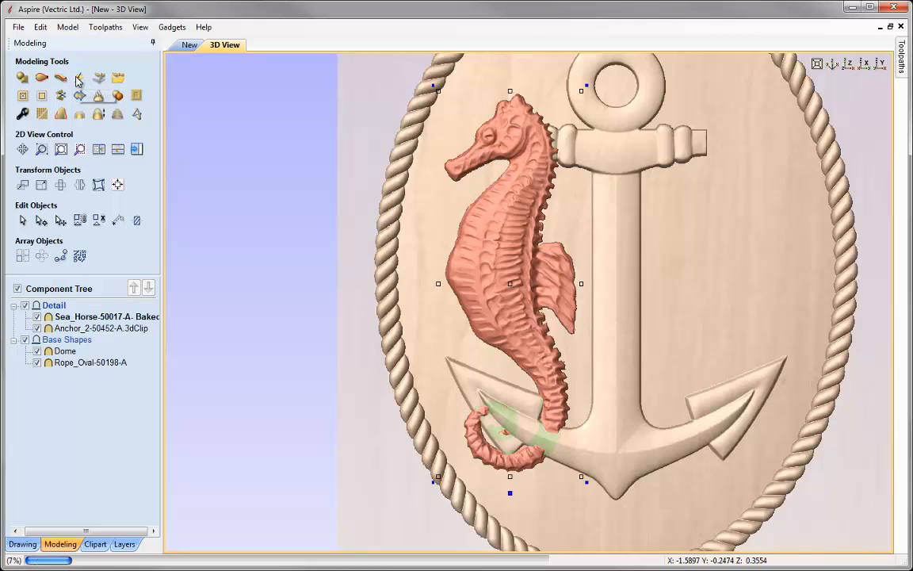
click(79, 80)
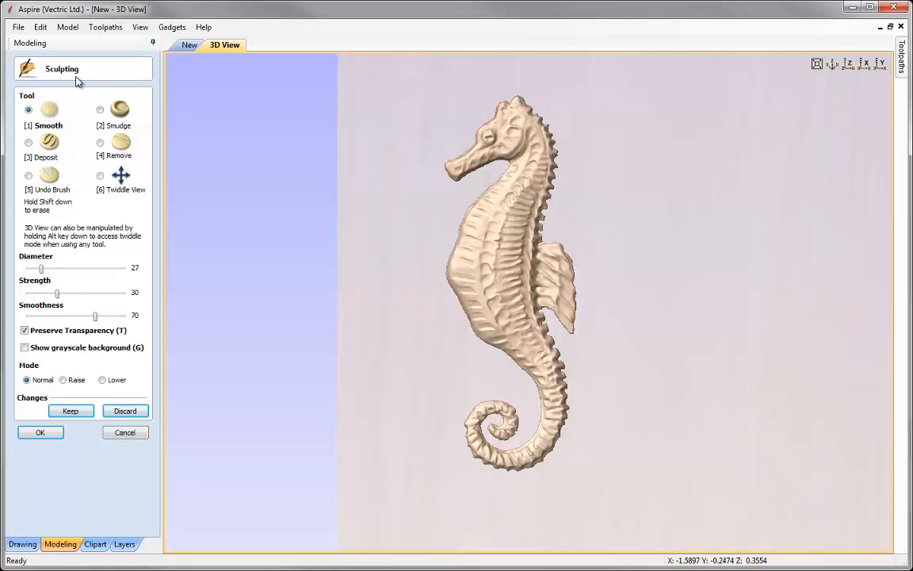
key(5)
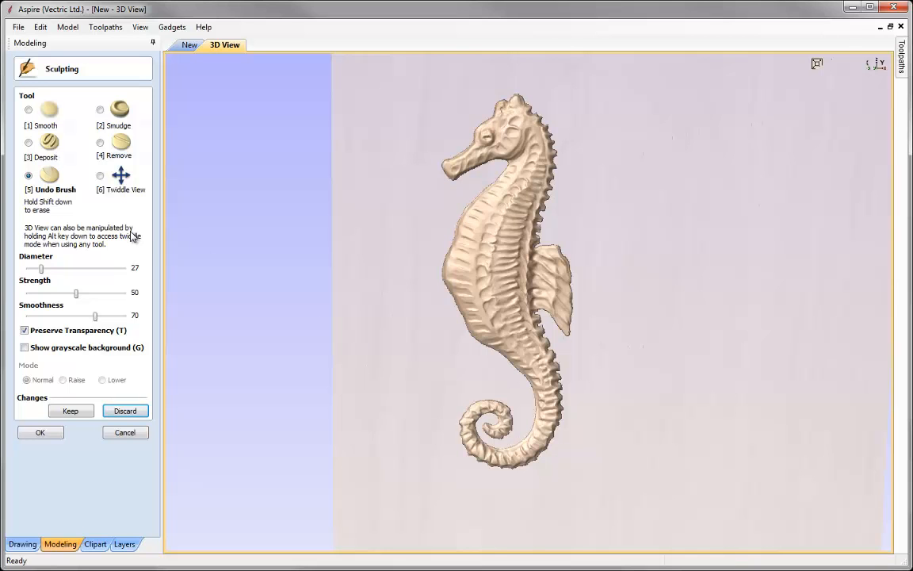
click(24, 348)
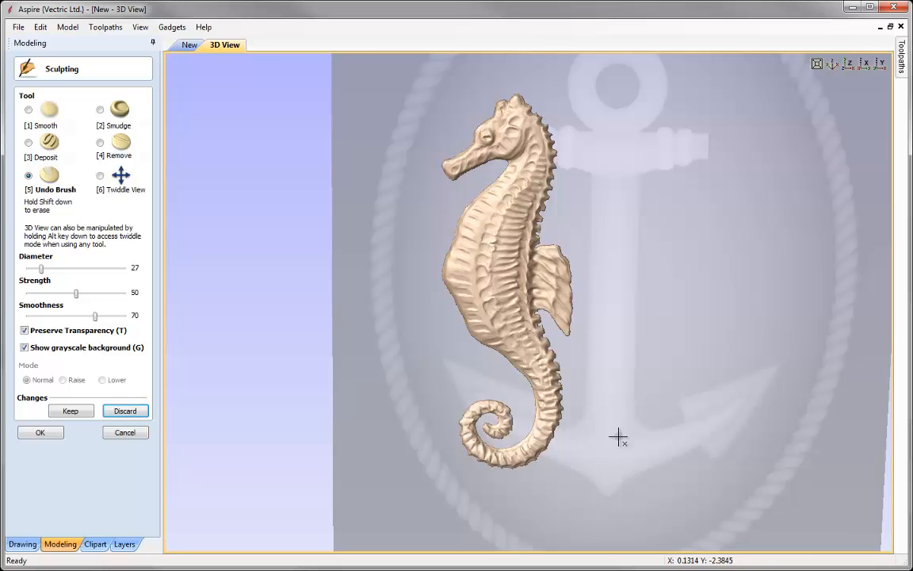
Erase the inner curl and the parts of the sea horse's tail overlapping the anchor fluke and arm, using a brush diameter of 57.
middle_drag(609, 458, 626, 385)
right_drag(627, 384, 625, 352)
middle_drag(668, 377, 663, 314)
right_drag(663, 314, 663, 300)
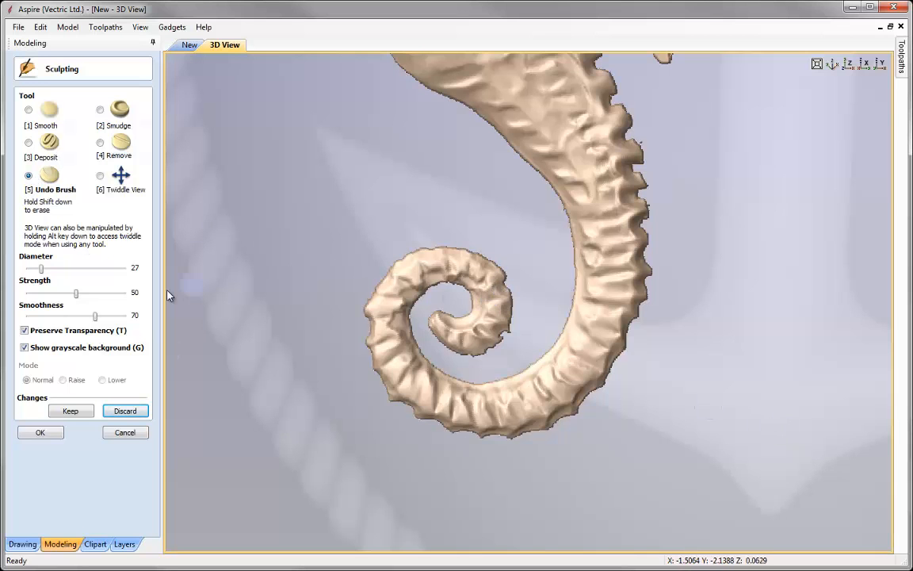
drag(41, 268, 54, 268)
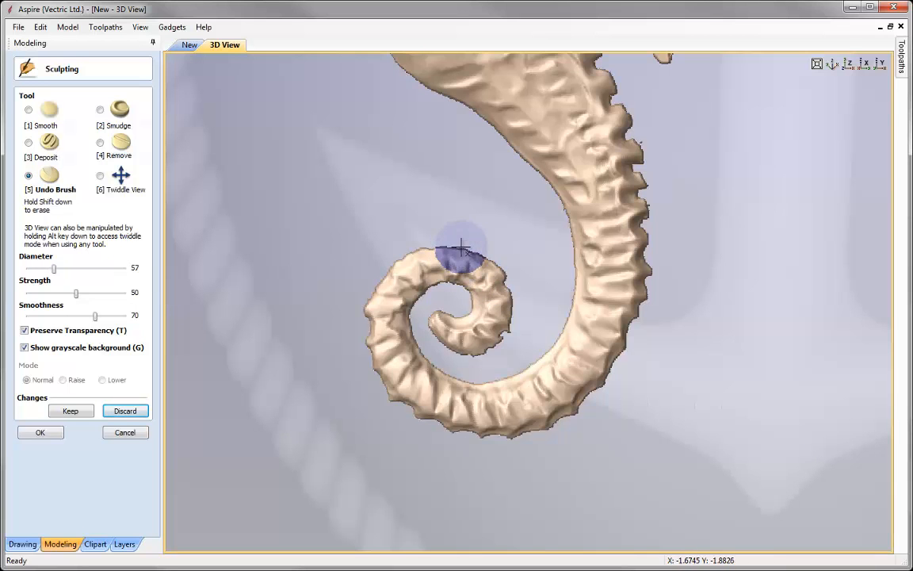
mouse_move(461, 244)
mouse_down()
mouse_move(495, 271)
mouse_move(496, 318)
mouse_move(482, 315)
mouse_move(445, 251)
mouse_move(420, 246)
mouse_move(418, 255)
mouse_move(471, 362)
mouse_move(493, 361)
mouse_move(467, 361)
mouse_move(485, 345)
mouse_up()
mouse_move(554, 318)
mouse_down()
mouse_move(607, 346)
mouse_move(611, 365)
mouse_move(560, 346)
mouse_up()
drag(544, 262, 557, 259)
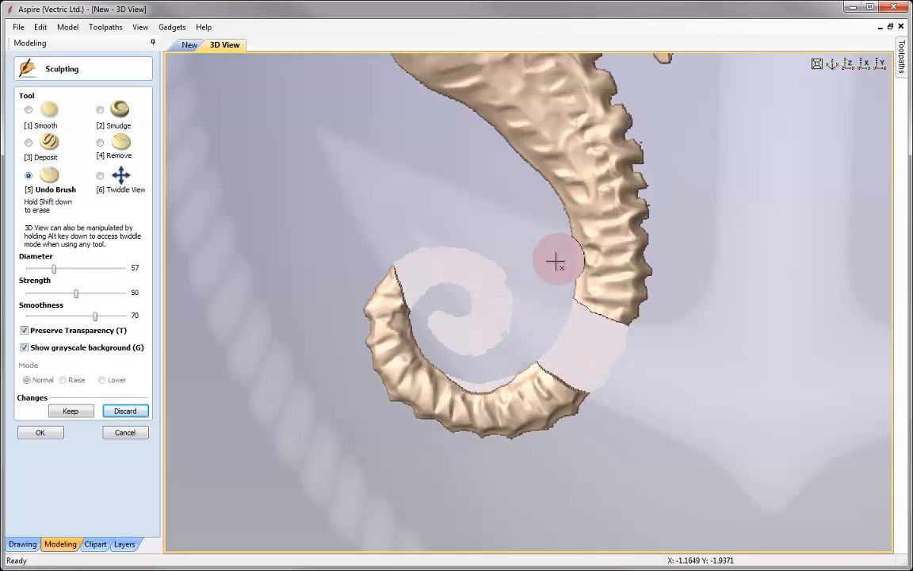
Smudge and trim the cut edges of the sea horse's tail with a brush diameter of 37 and accept the sculpting.
click(99, 110)
drag(55, 268, 43, 268)
mouse_move(525, 261)
mouse_down()
mouse_move(577, 246)
mouse_move(591, 256)
mouse_move(571, 266)
mouse_move(574, 275)
mouse_up()
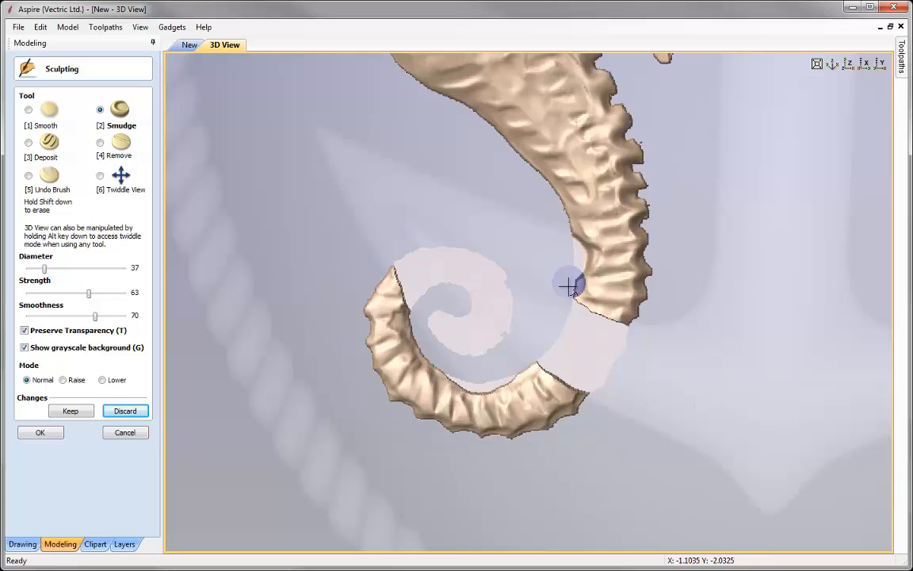
mouse_move(578, 316)
mouse_down()
mouse_move(586, 306)
mouse_move(615, 322)
mouse_up()
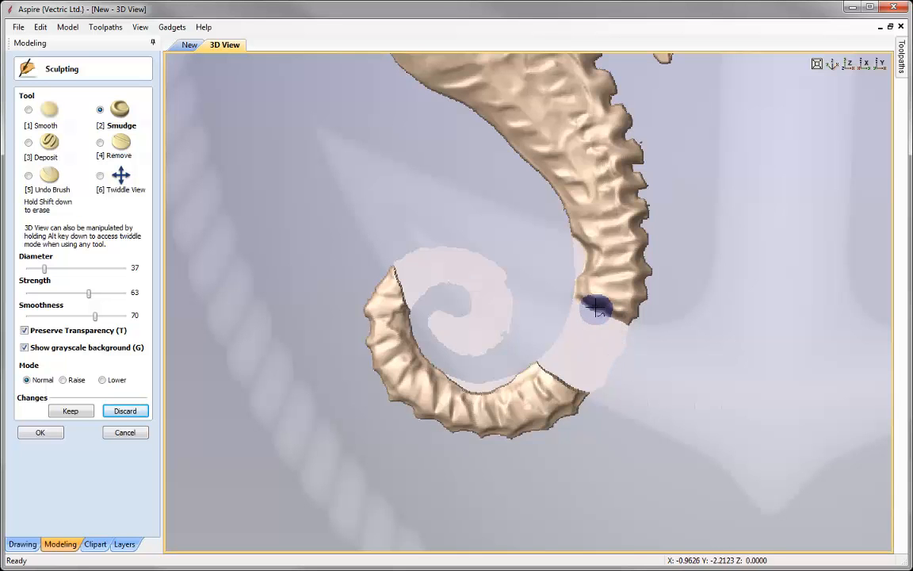
mouse_move(572, 349)
mouse_down()
mouse_move(535, 371)
mouse_move(582, 391)
mouse_up()
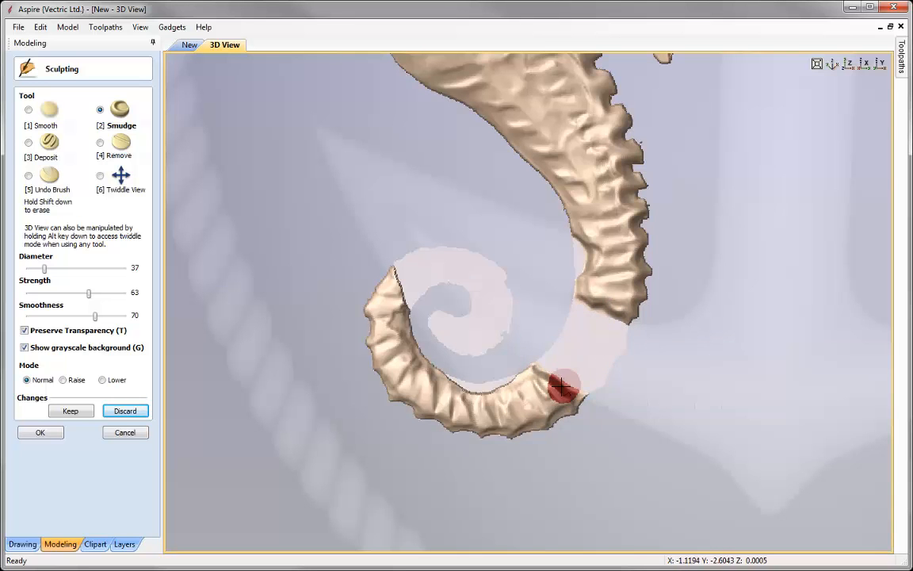
mouse_move(399, 308)
mouse_down()
mouse_move(412, 287)
mouse_move(385, 261)
mouse_move(402, 296)
mouse_move(409, 292)
mouse_move(395, 274)
mouse_up()
click(43, 432)
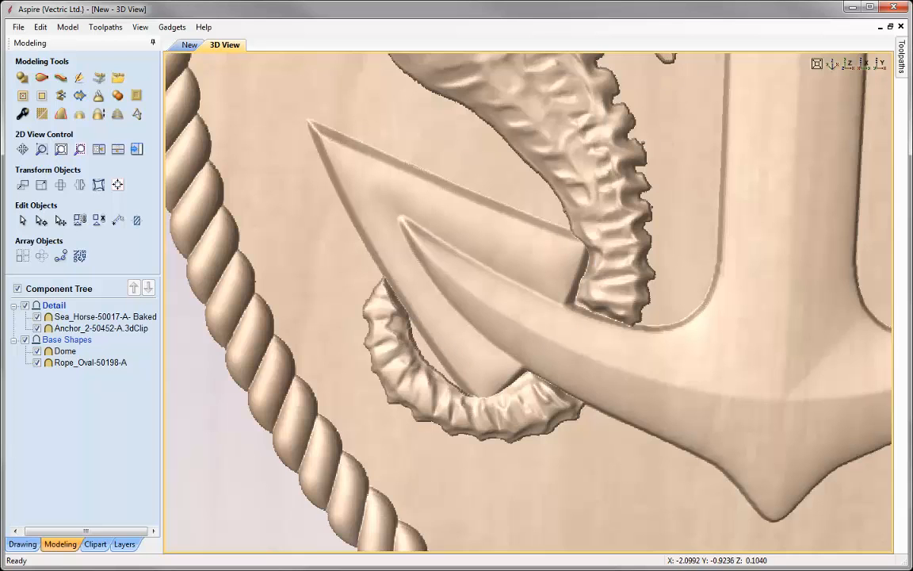
Create a horizontally mirrored copy of the baked sea horse on the opposite side of the anchor shank.
click(61, 150)
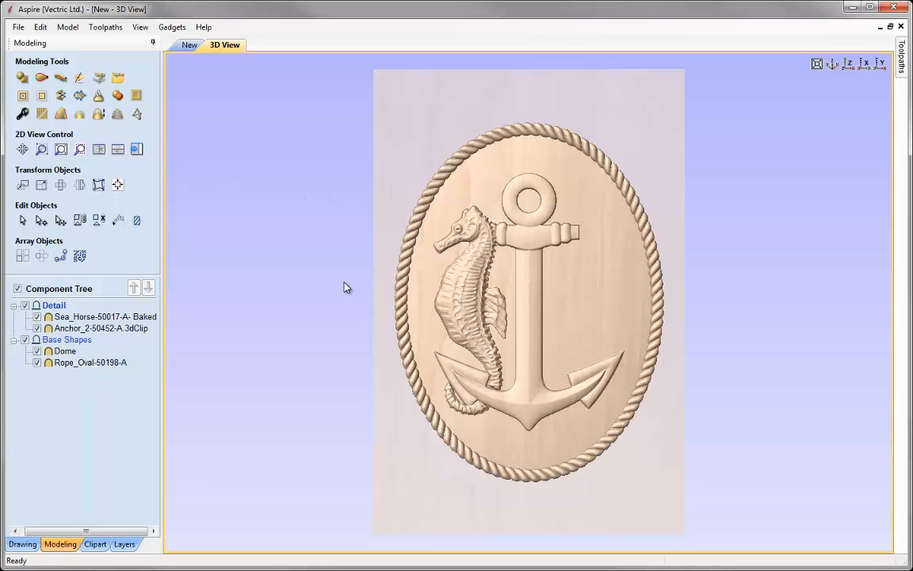
click(418, 245)
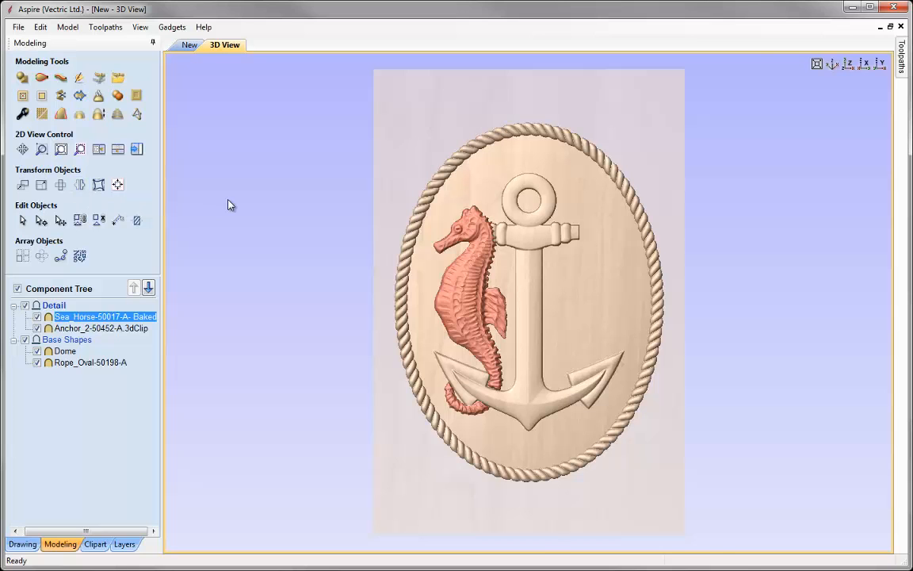
key(ctrl+shift+h)
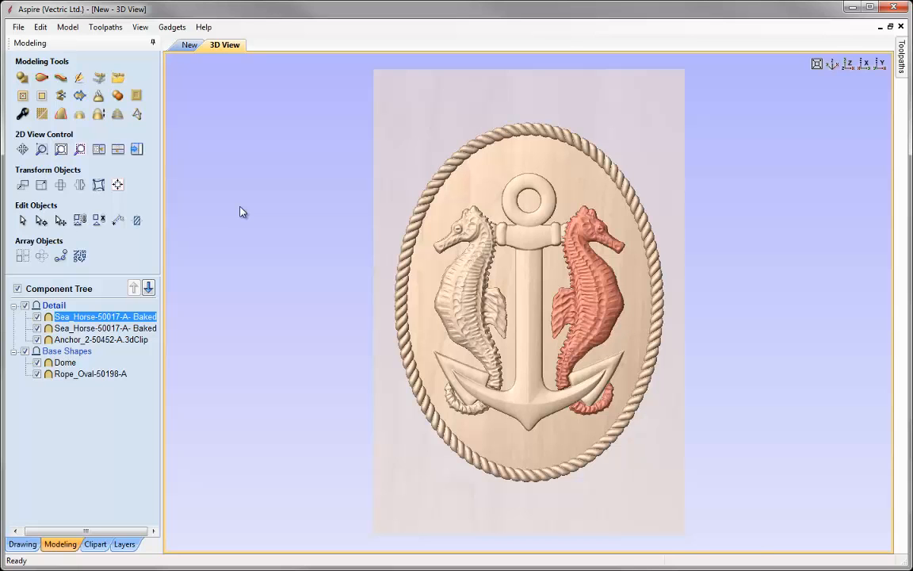
Examine the overlap at the sea horse's neck by selecting the sea horse and the underlying anchor in turn, and clear the selection.
click(489, 237)
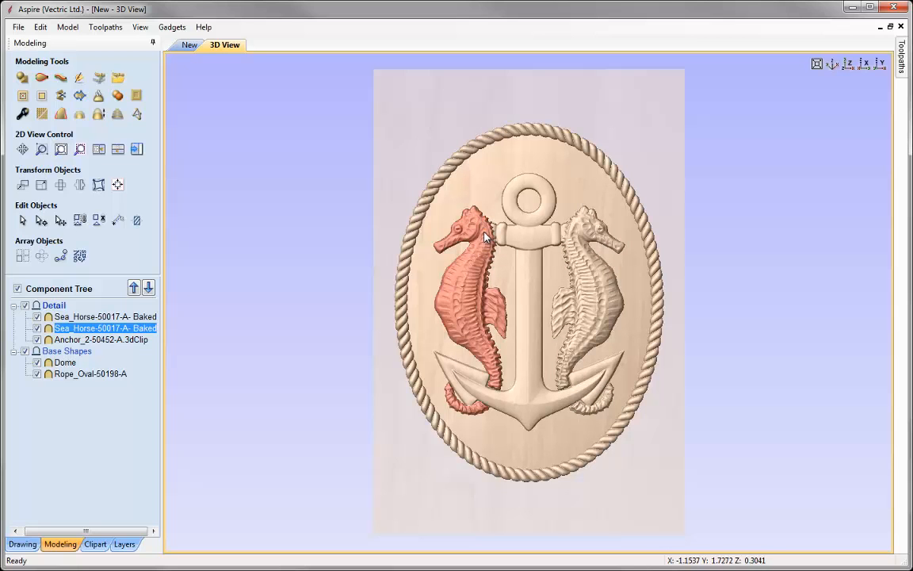
click(357, 222)
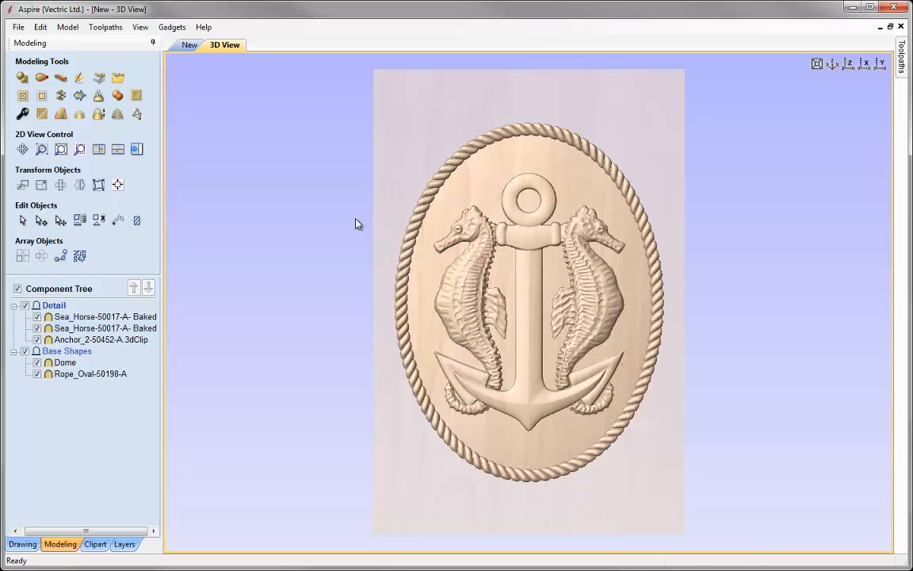
right_click(488, 234)
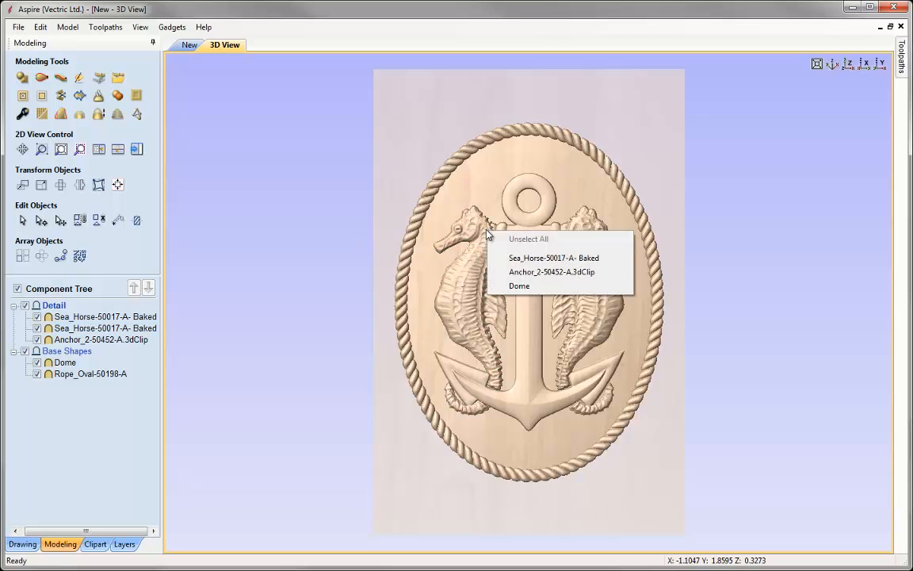
click(521, 272)
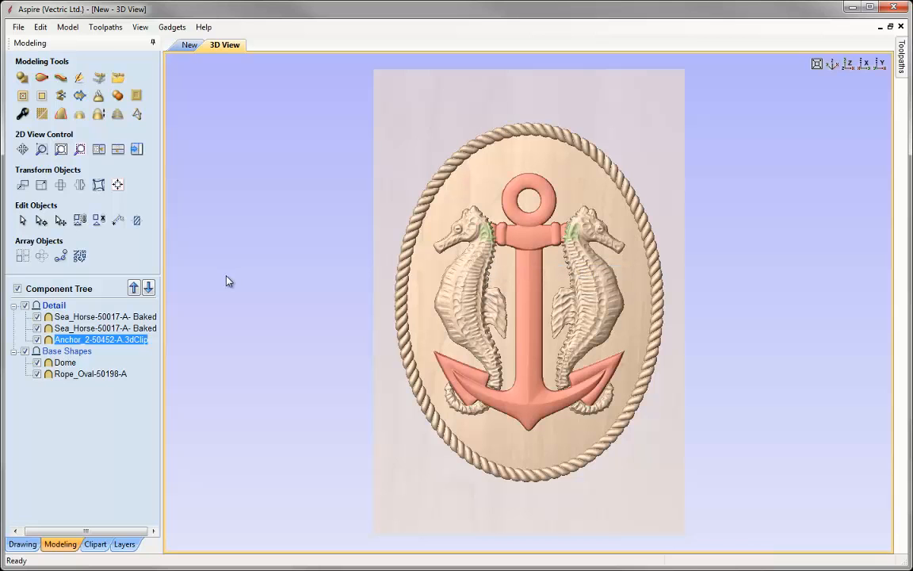
click(272, 252)
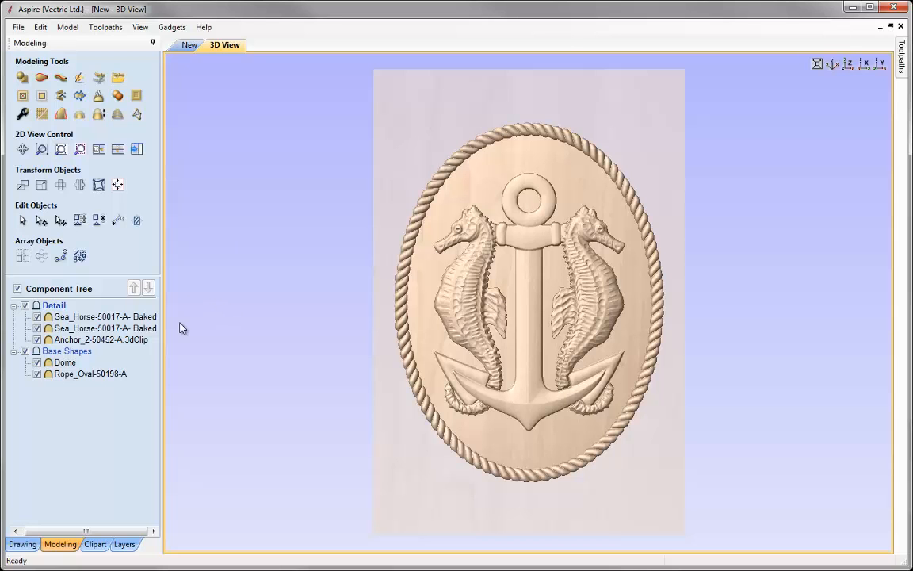
Insert a new level above the Detail level and name it Banner.
right_click(53, 307)
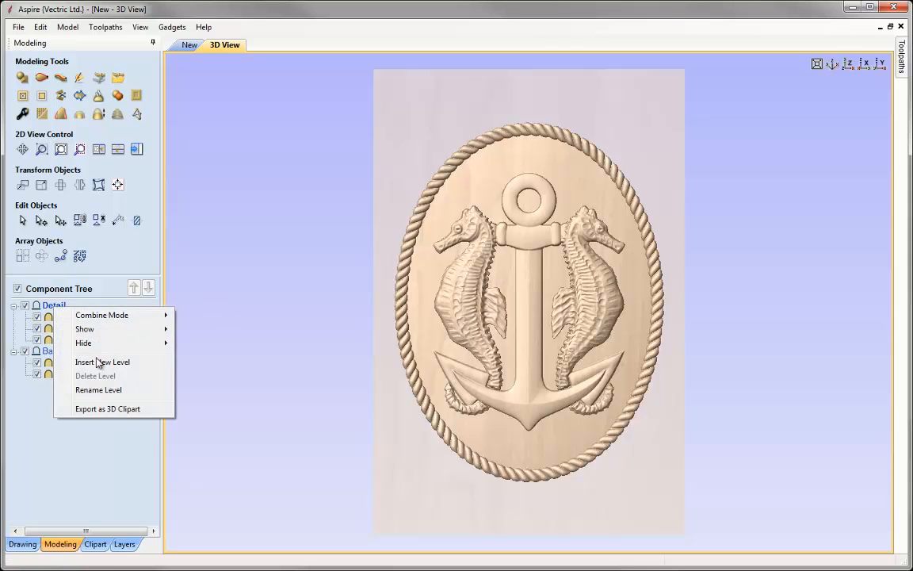
click(98, 361)
right_click(56, 307)
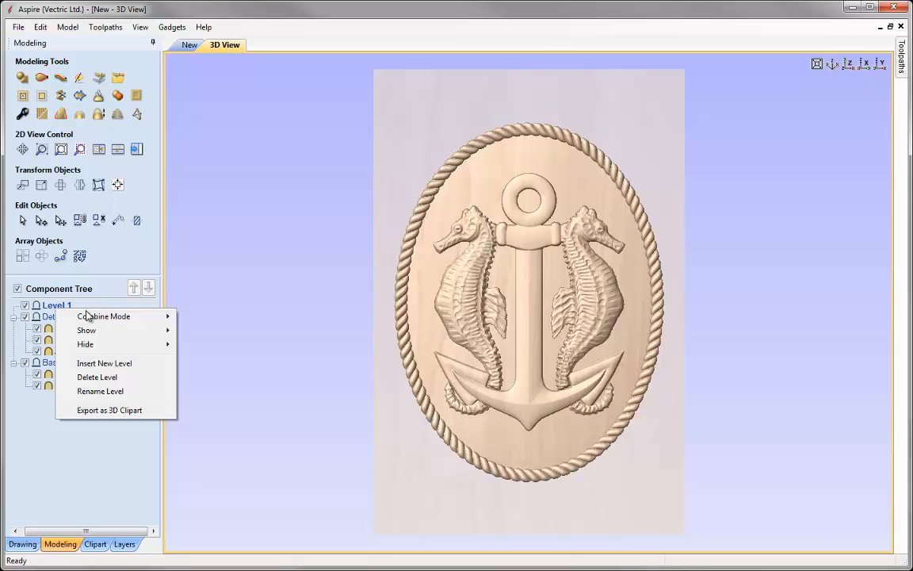
click(101, 390)
text(Banner)
click(230, 387)
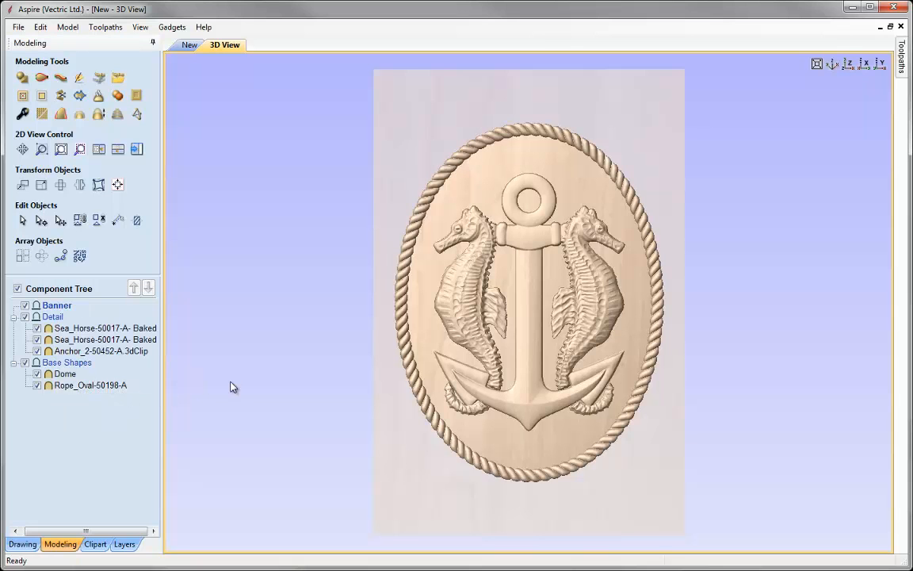
Import the Ribbon8-V clipart from the Ribbons (Banners) library folder into the Banner level.
click(94, 544)
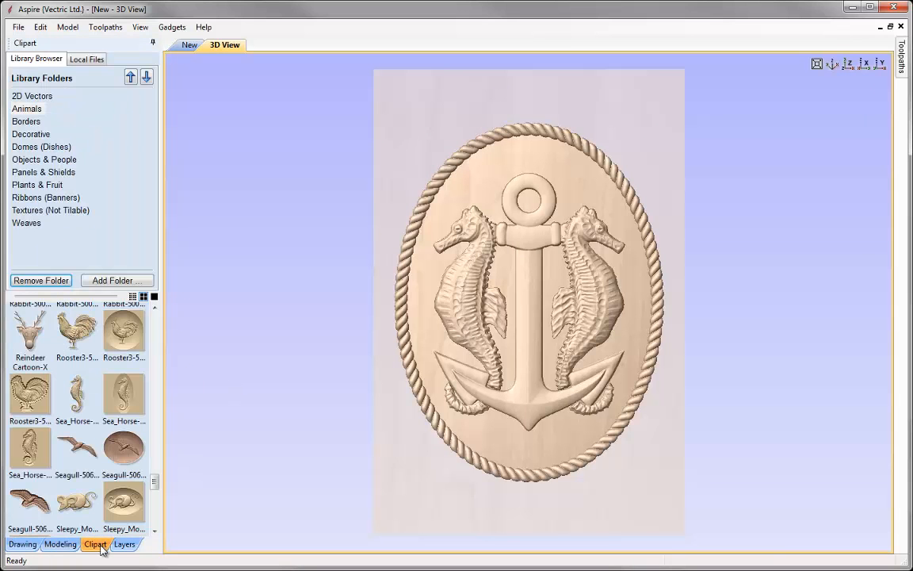
click(35, 197)
drag(154, 348, 156, 448)
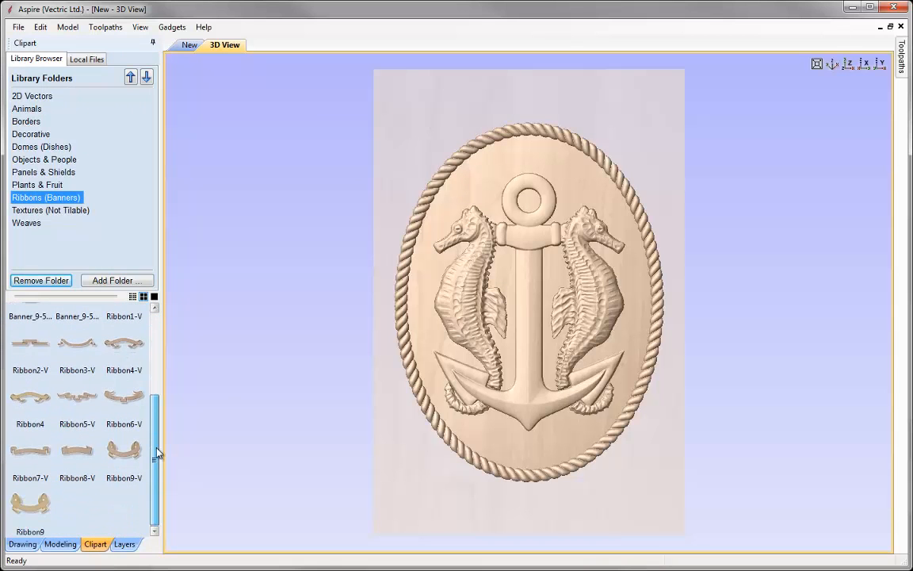
double_click(81, 455)
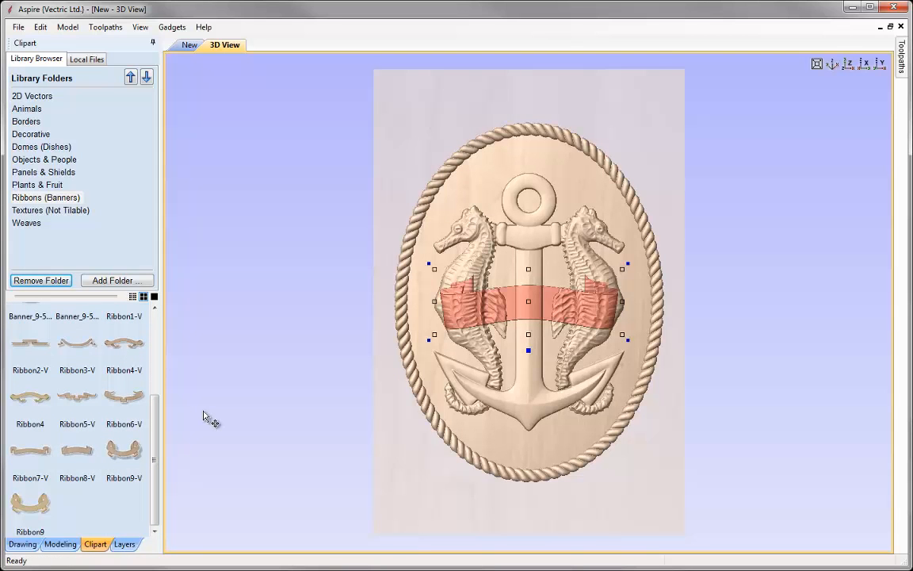
Set the Banner level's combine mode to Merge and clear the selection.
click(64, 544)
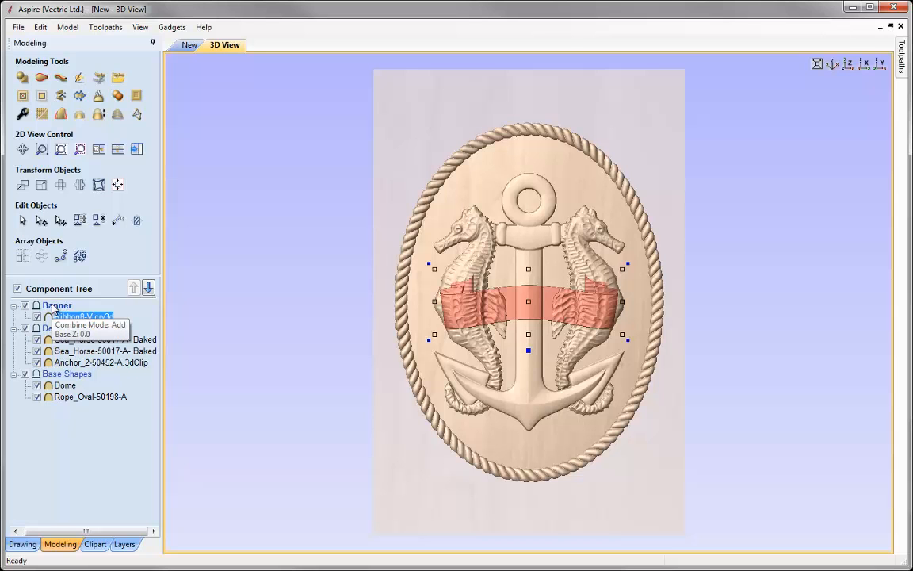
right_click(54, 309)
mouse_move(126, 314)
click(210, 342)
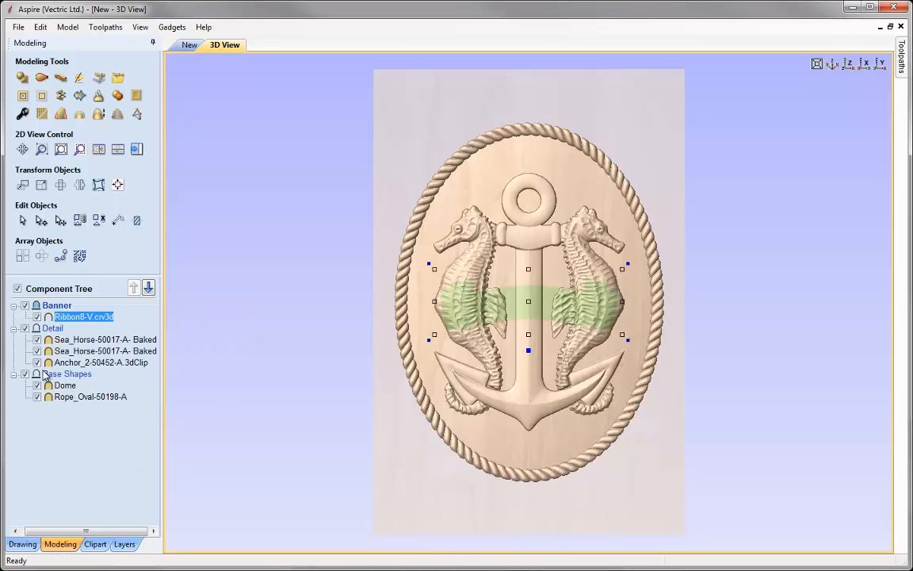
click(123, 437)
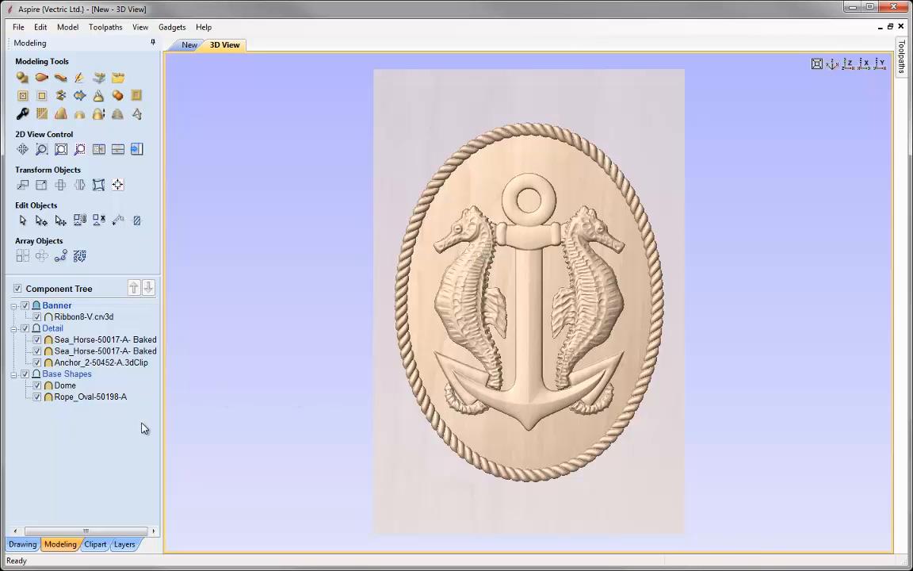
Move the ribbon over the lower end of the rope oval and enlarge it to about 7.20 × 2.22 inches.
mouse_move(86, 319)
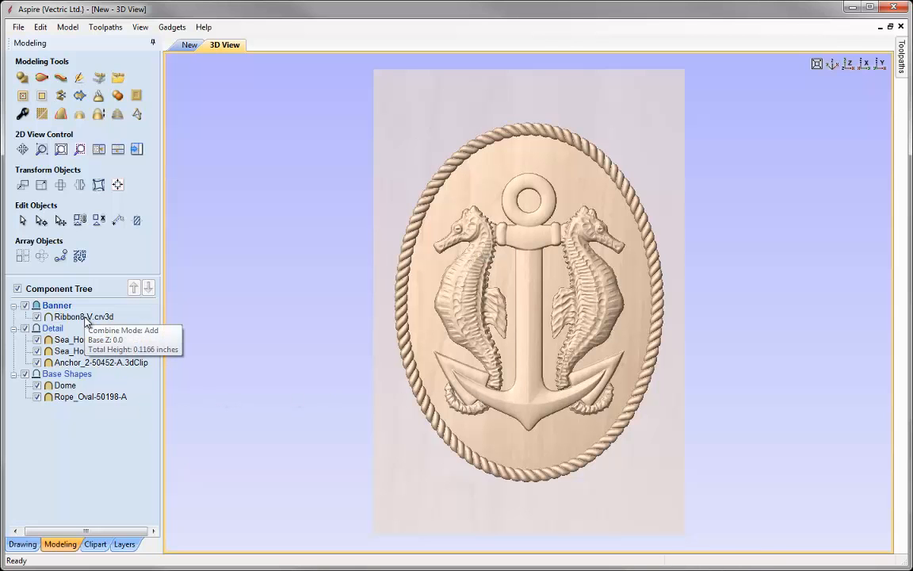
click(85, 318)
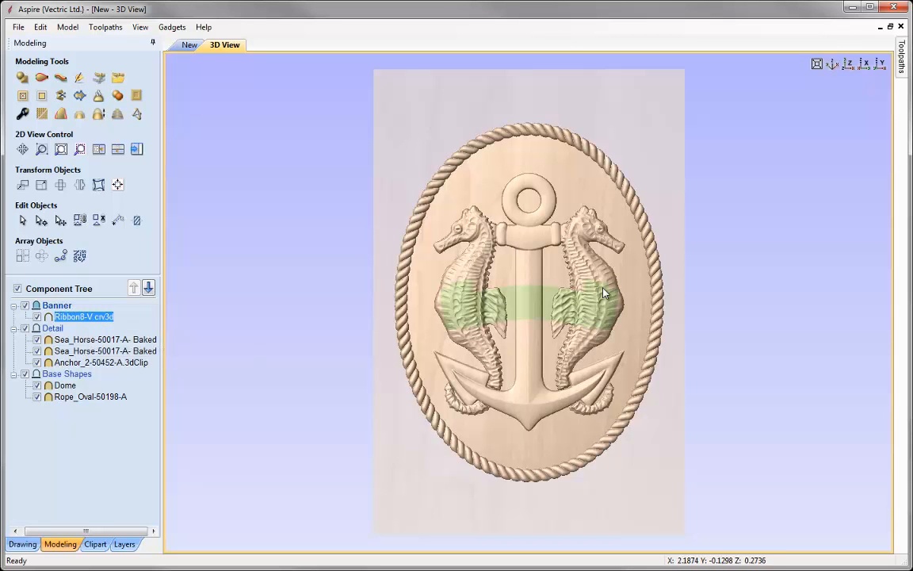
click(533, 308)
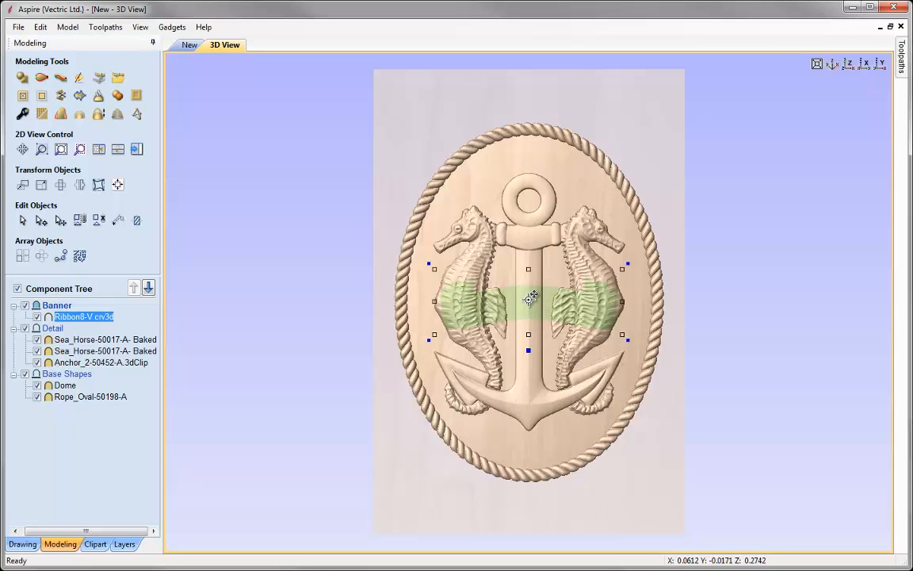
drag(529, 302, 532, 466)
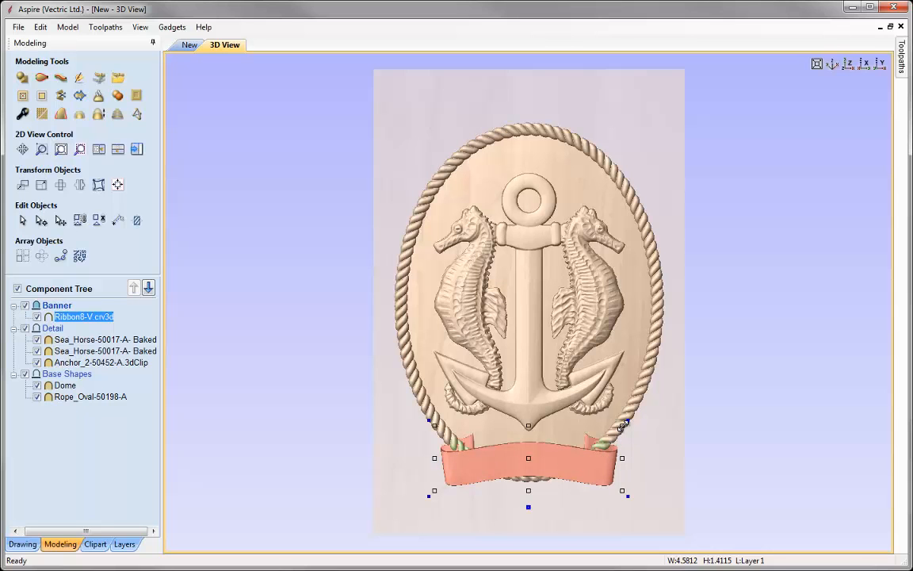
drag(625, 429, 657, 416)
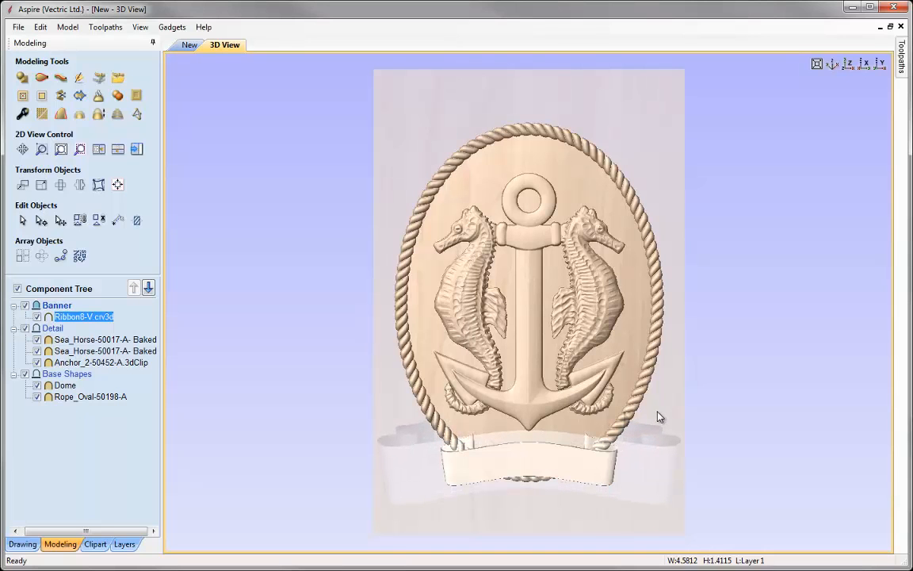
drag(644, 412, 652, 422)
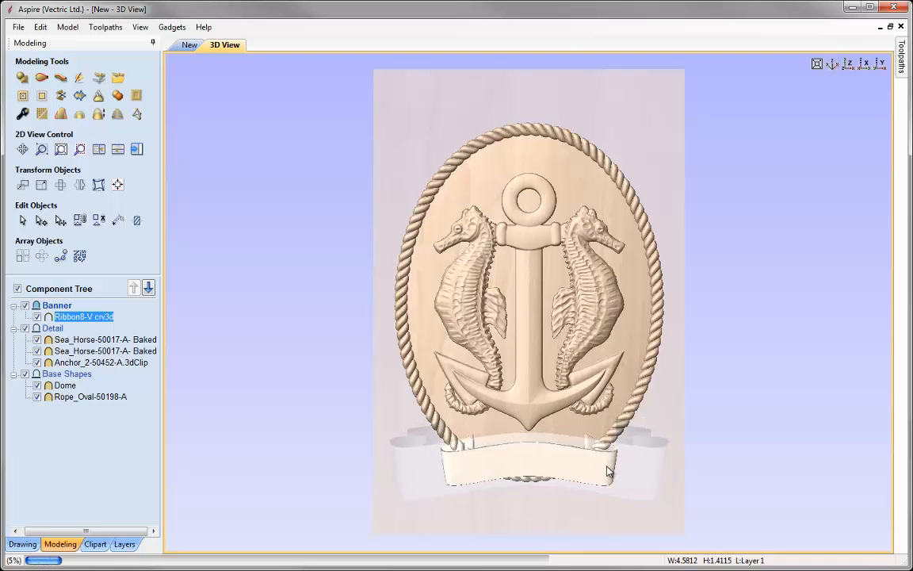
drag(530, 458, 533, 469)
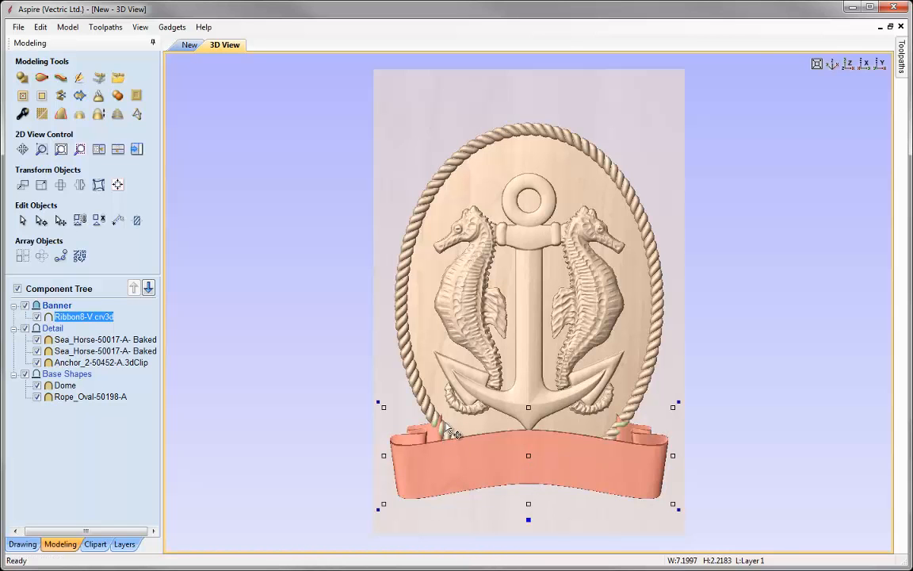
Set the ribbon's shape height to 0.15 inches and its base height to 0.05 inches, and finish the component properties.
double_click(531, 518)
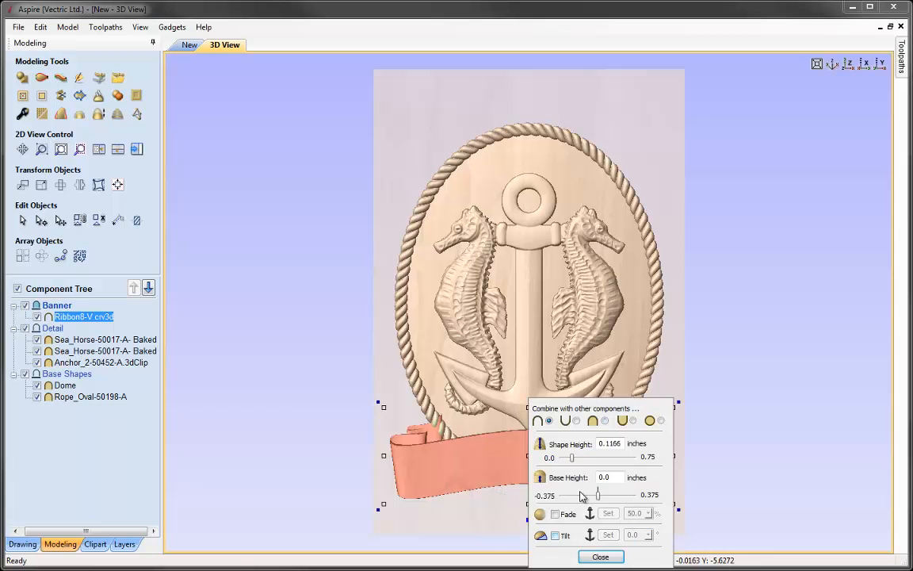
drag(642, 399, 813, 314)
text(5)
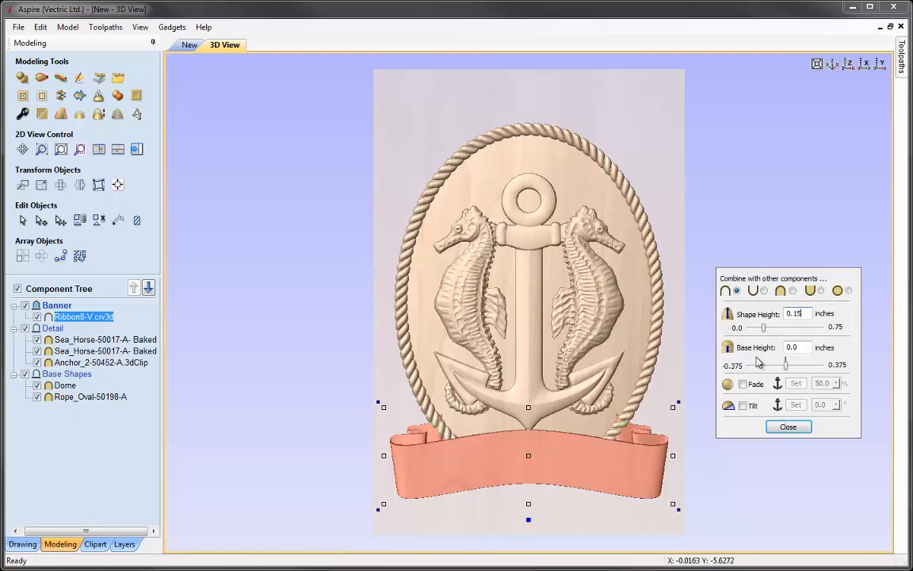
click(803, 347)
text(5)
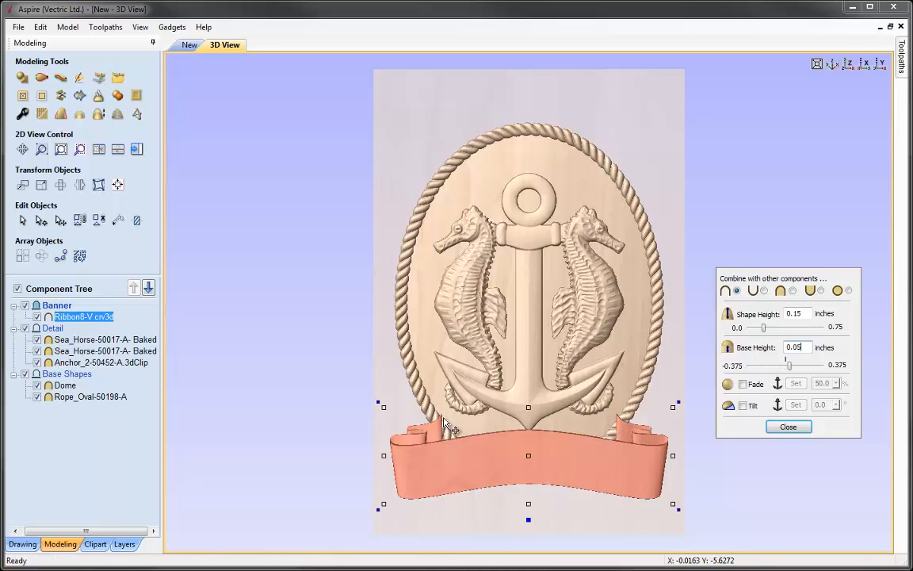
click(789, 427)
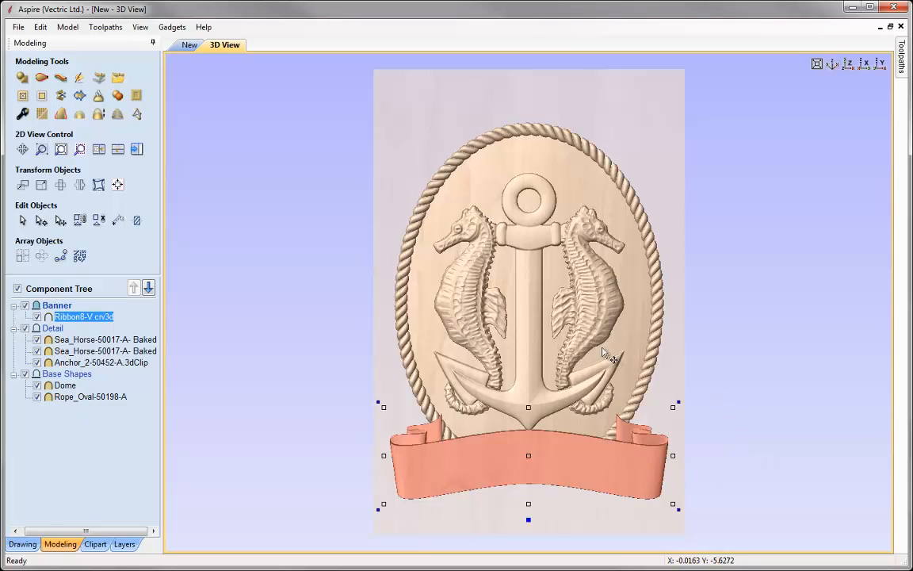
click(756, 435)
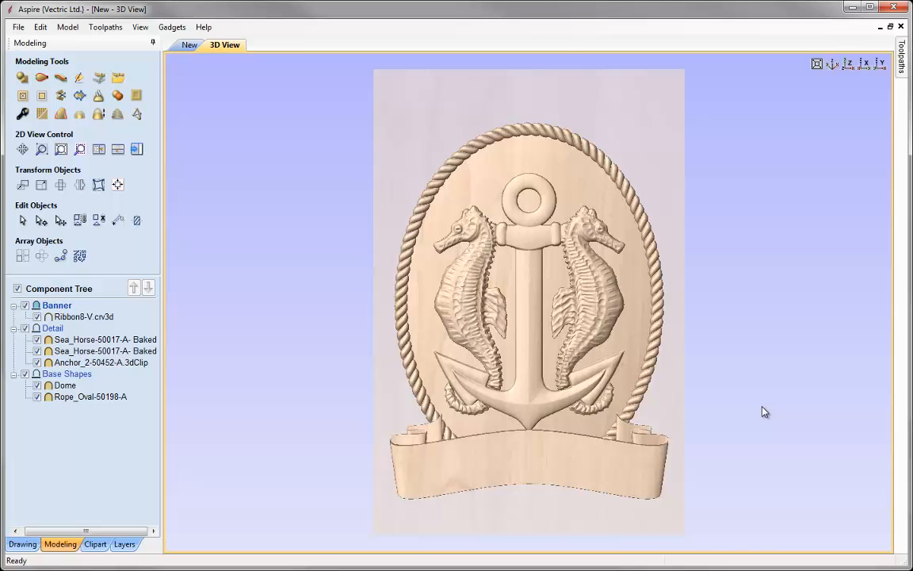
Compare the relief with and without shadow shading, leave the shading on, and show the model in isometric view.
click(140, 27)
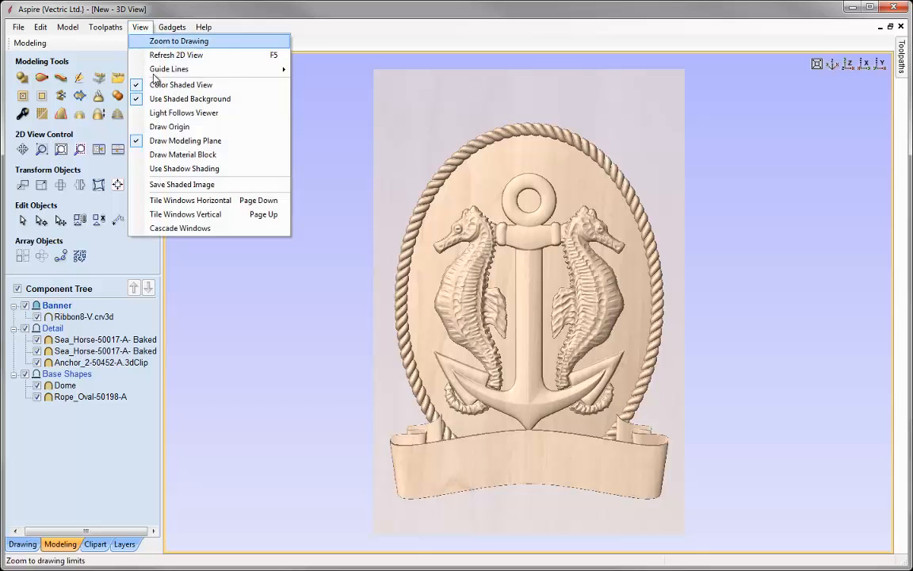
click(246, 172)
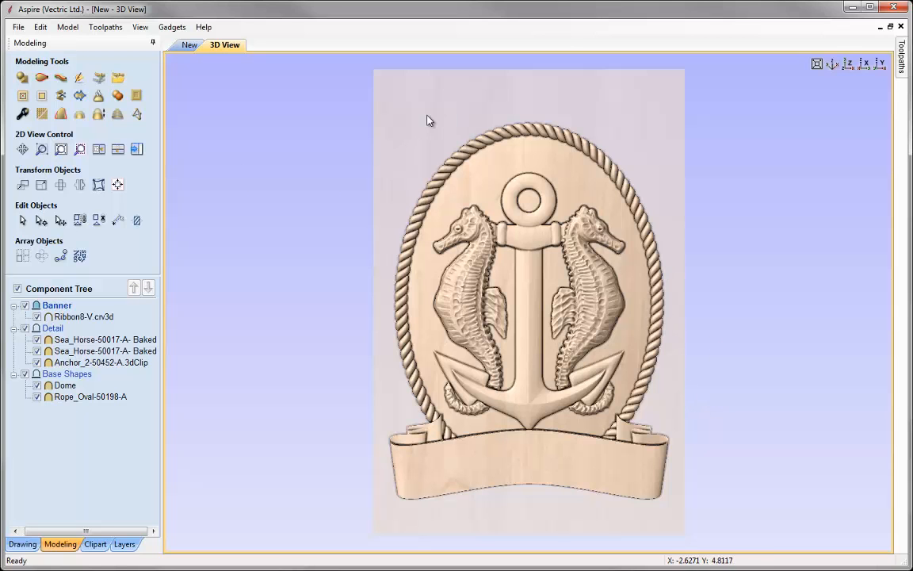
click(140, 27)
click(170, 169)
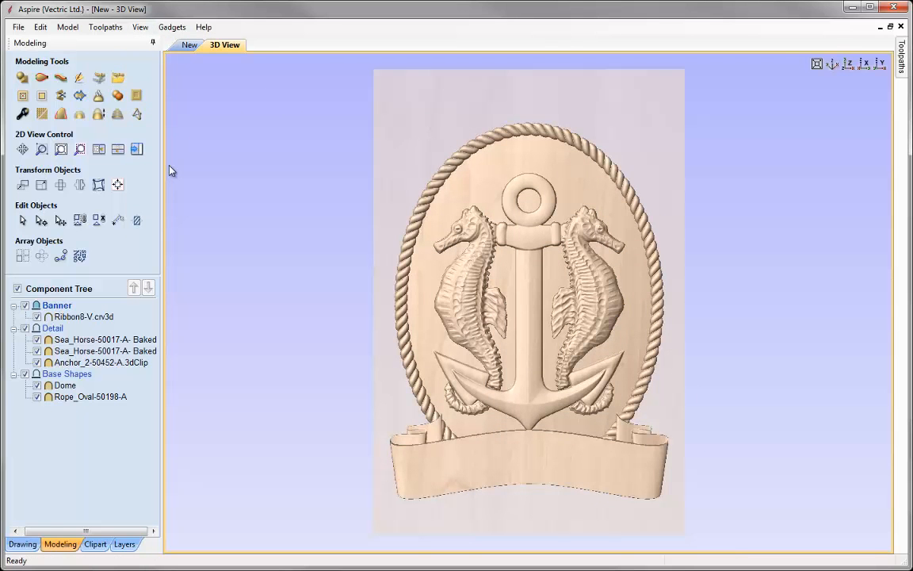
click(139, 27)
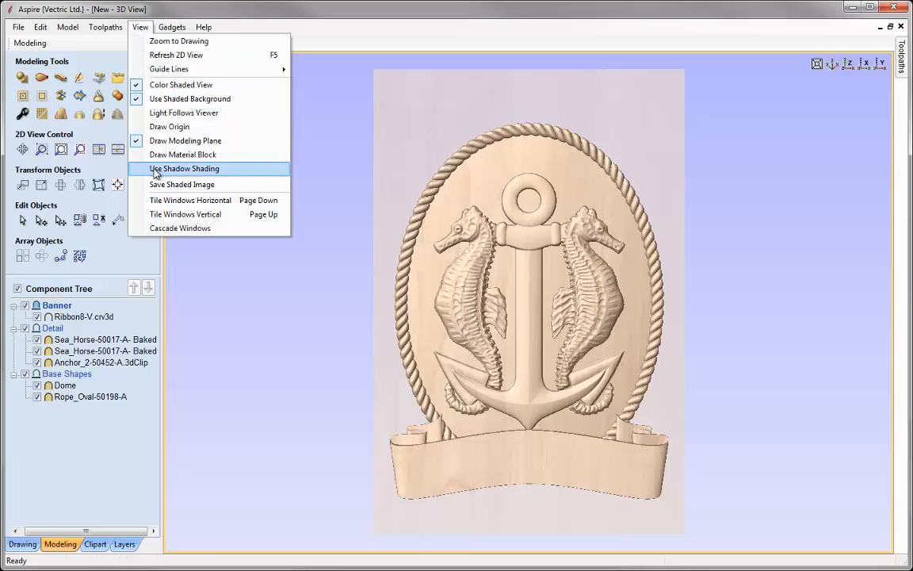
click(155, 170)
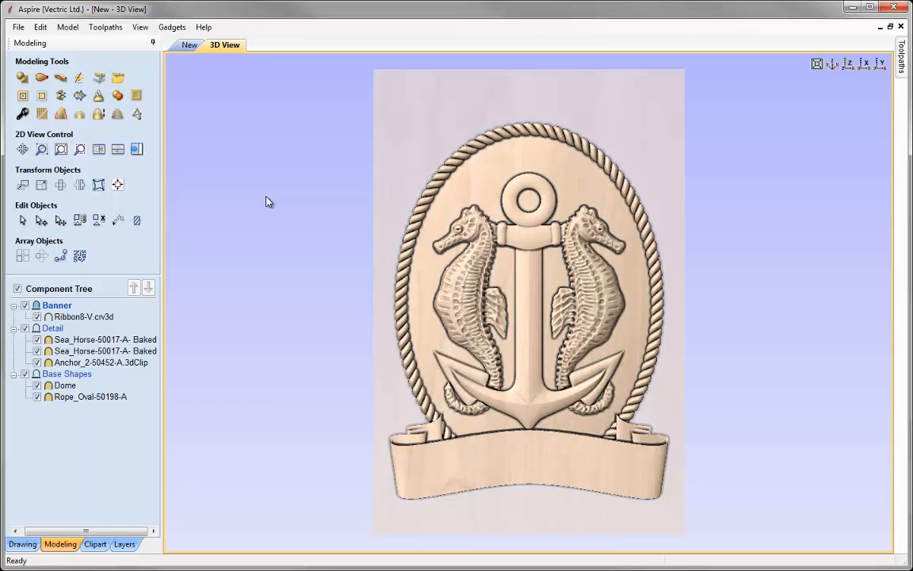
click(832, 64)
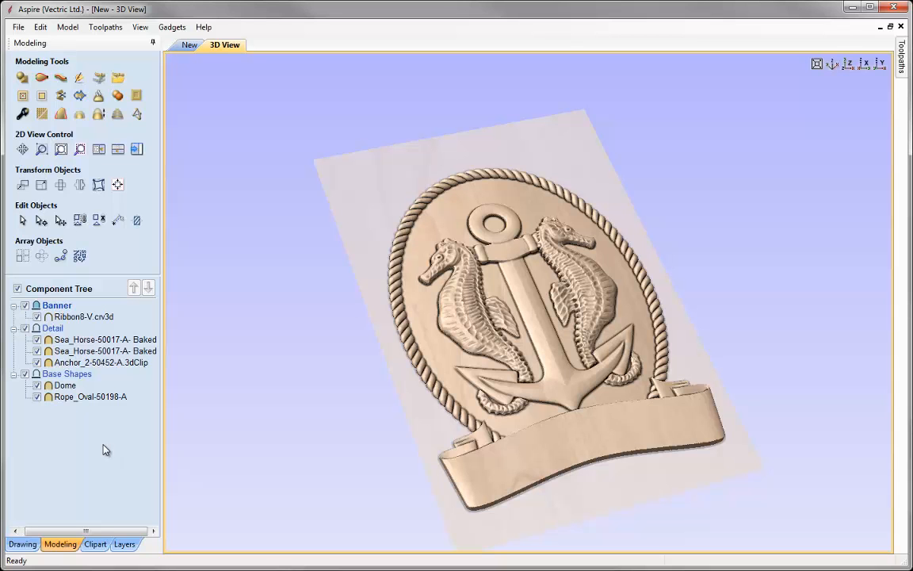
Insert a new level at the head of the component tree and rename it Final Part.
right_click(49, 305)
click(91, 359)
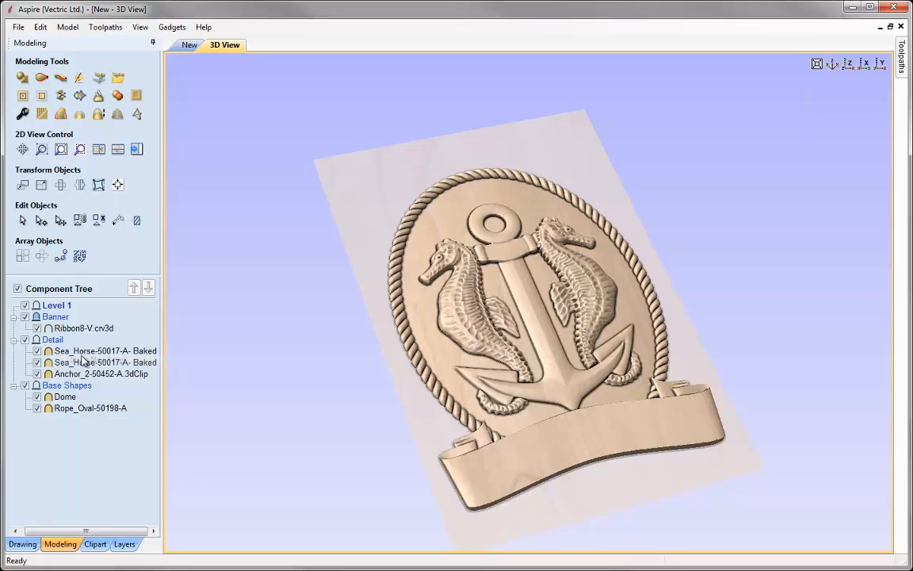
right_click(63, 318)
click(102, 389)
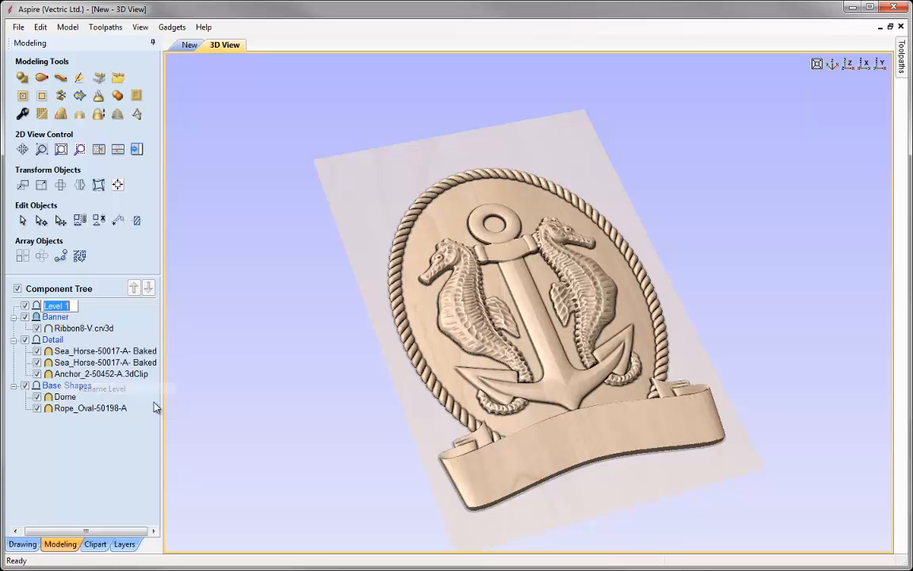
text(Final Part)
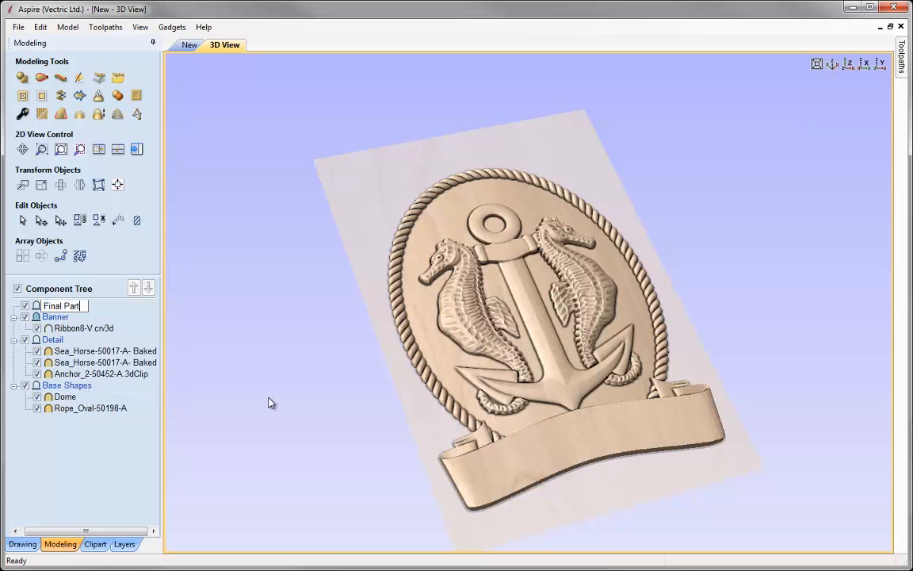
key(Return)
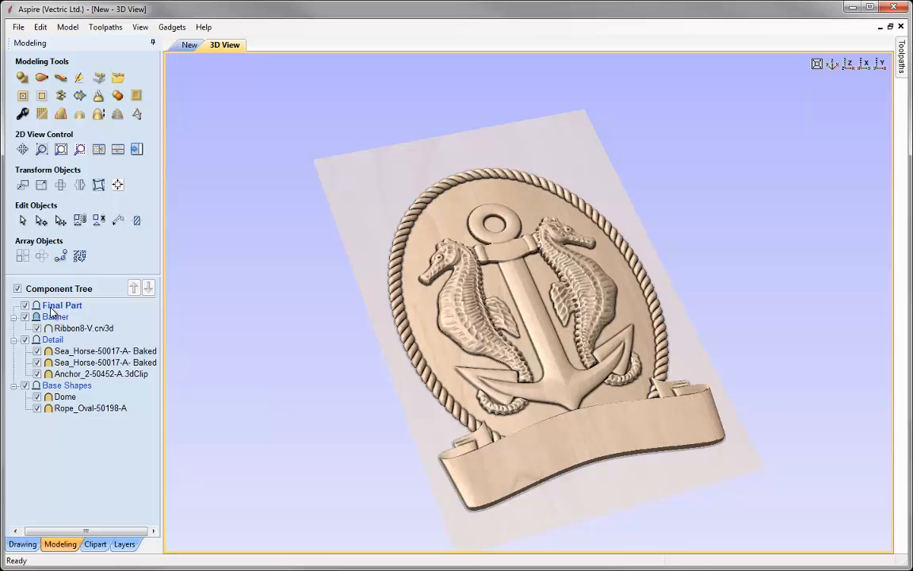
Create a single component from the visible model on the Final Part level and show only that level.
click(118, 96)
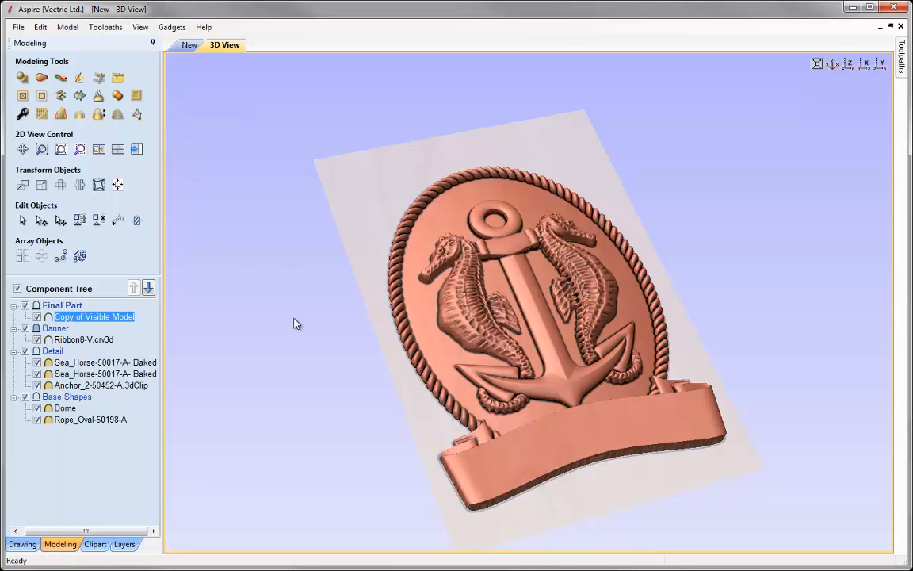
right_click(66, 309)
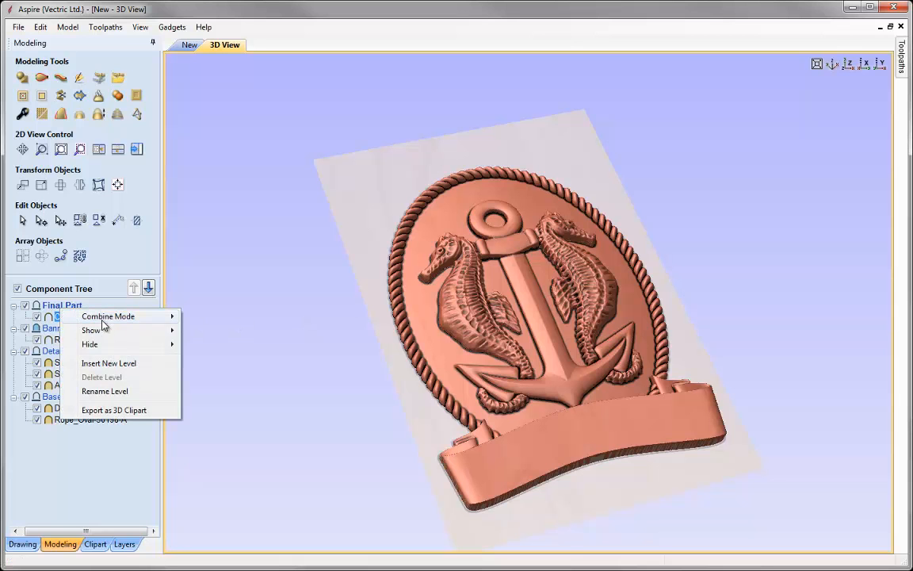
mouse_move(119, 331)
click(214, 344)
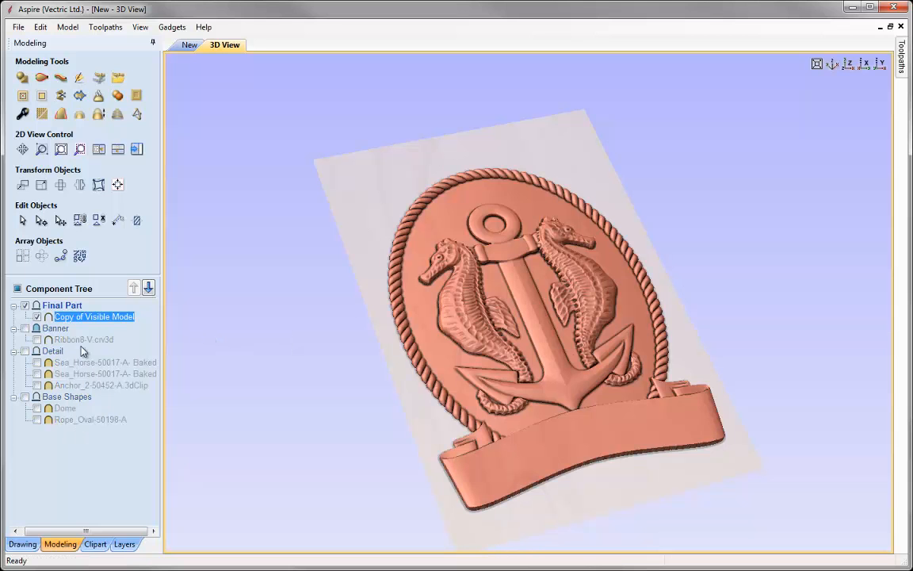
Clear the component selection and turn off the shadow shading of the 3D view.
click(112, 460)
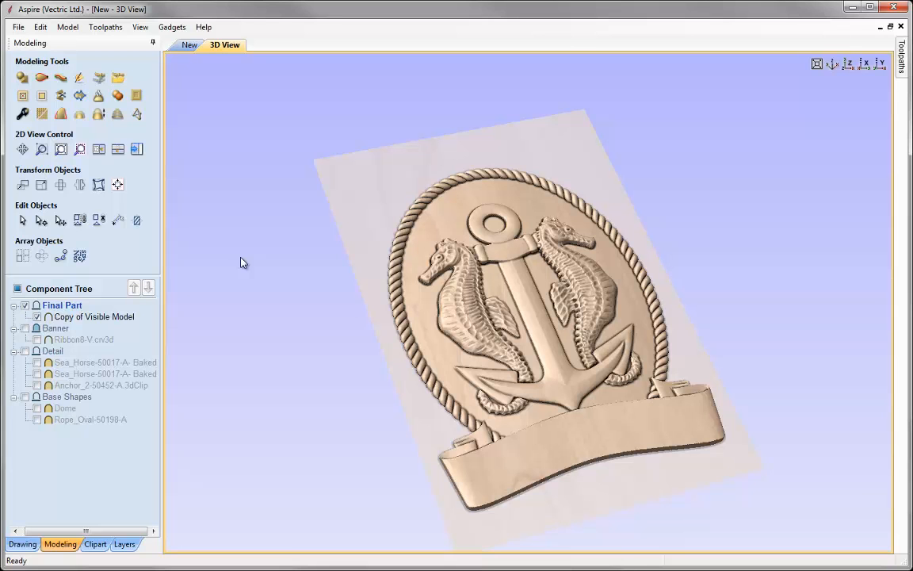
click(139, 27)
click(164, 172)
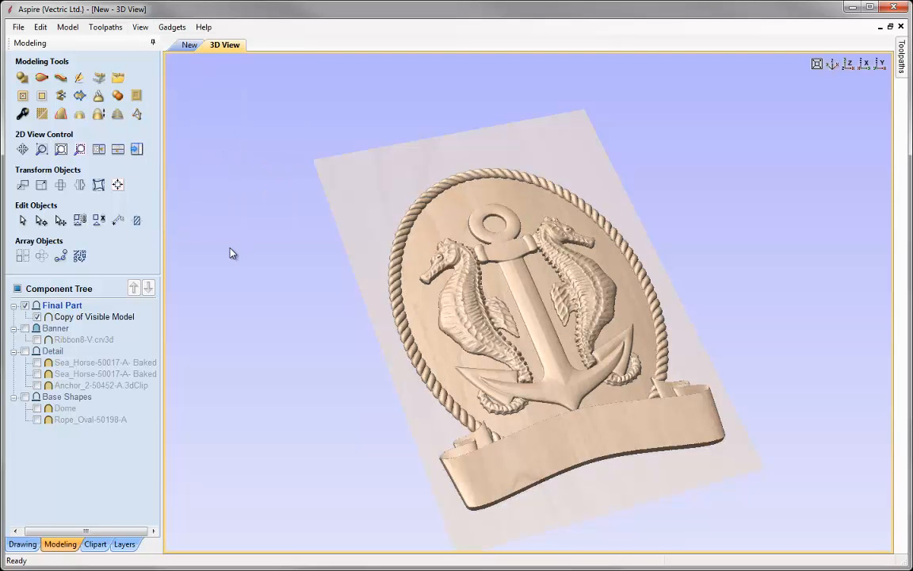
Try a model offset of 0.125 inches without clipping Z values to the zero plane, and cancel it.
click(80, 116)
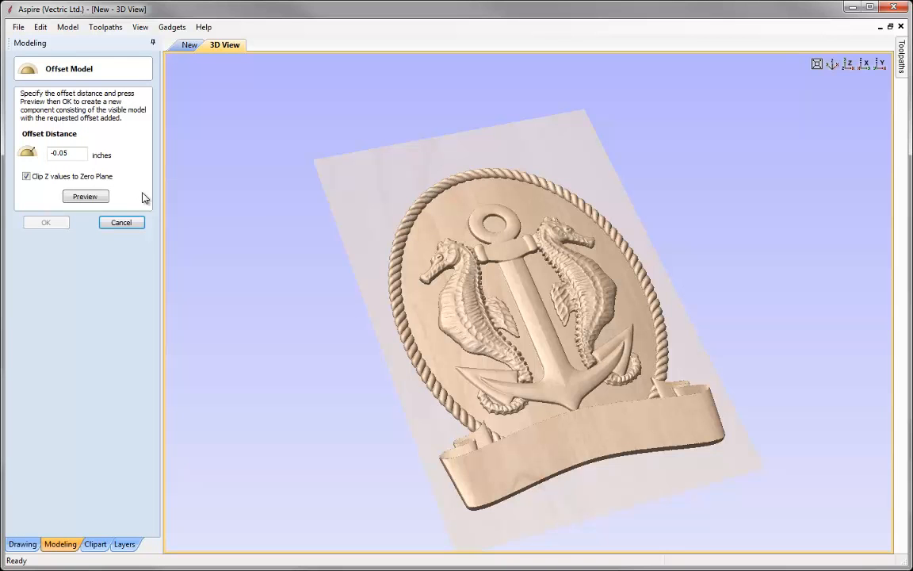
drag(71, 153, 40, 153)
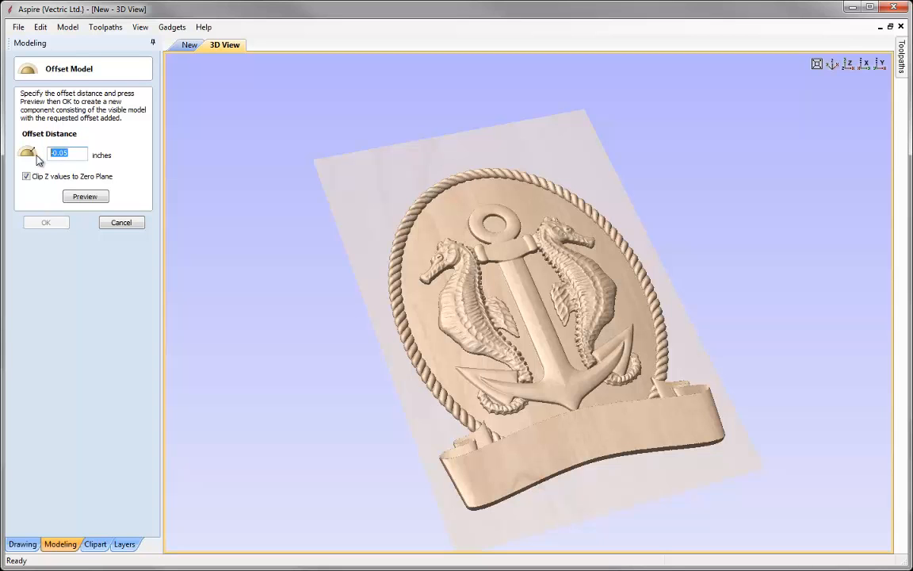
text(0.125)
click(26, 176)
click(82, 195)
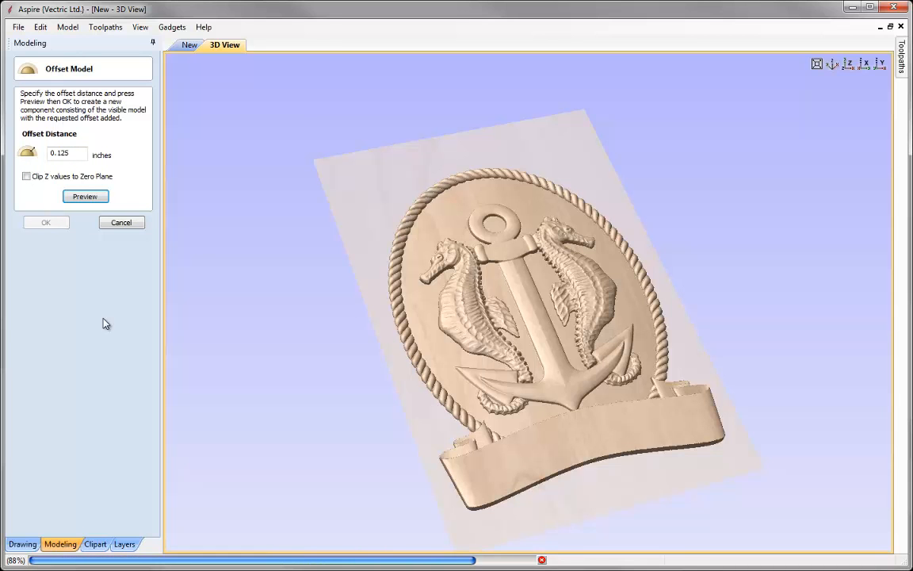
click(111, 224)
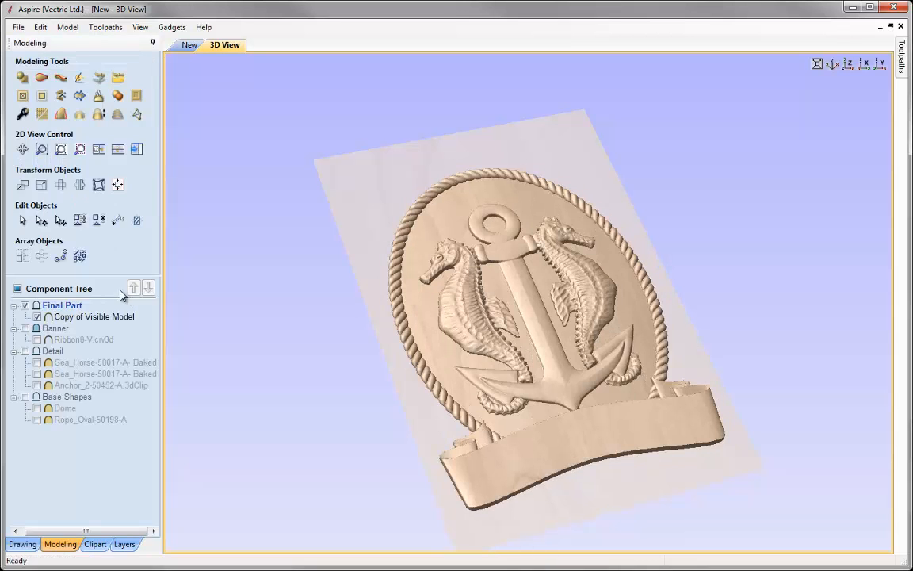
Preview a model offset of -0.05 inches with Z values clipped to the zero plane, and cancel it.
click(76, 111)
click(53, 153)
text(-0.05)
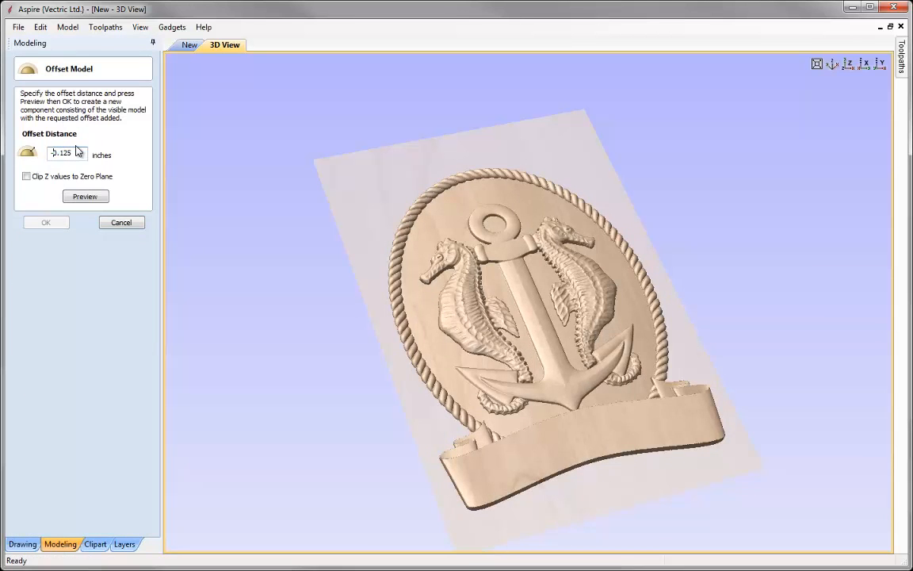
key(Delete)
key(Delete)
key(Delete)
key(Delete)
key(Delete)
click(27, 176)
click(89, 197)
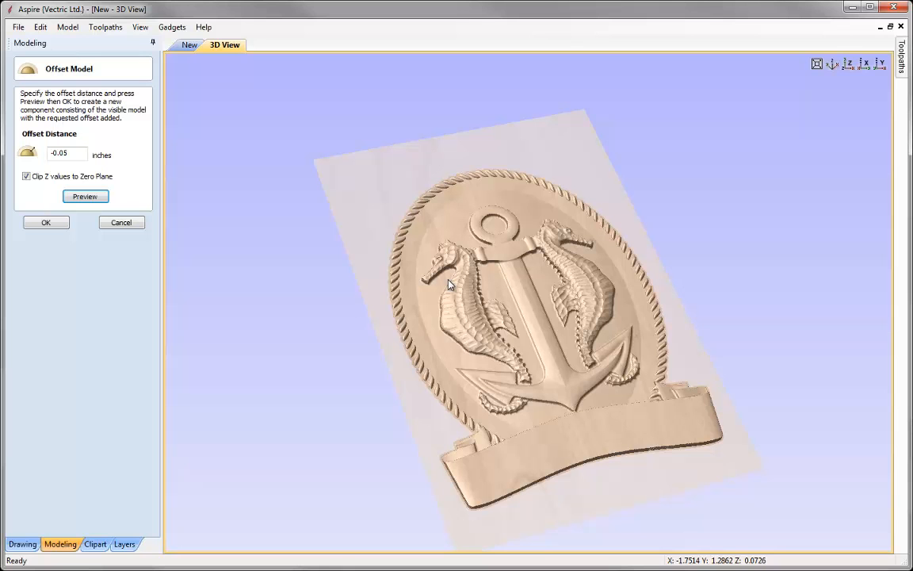
click(133, 225)
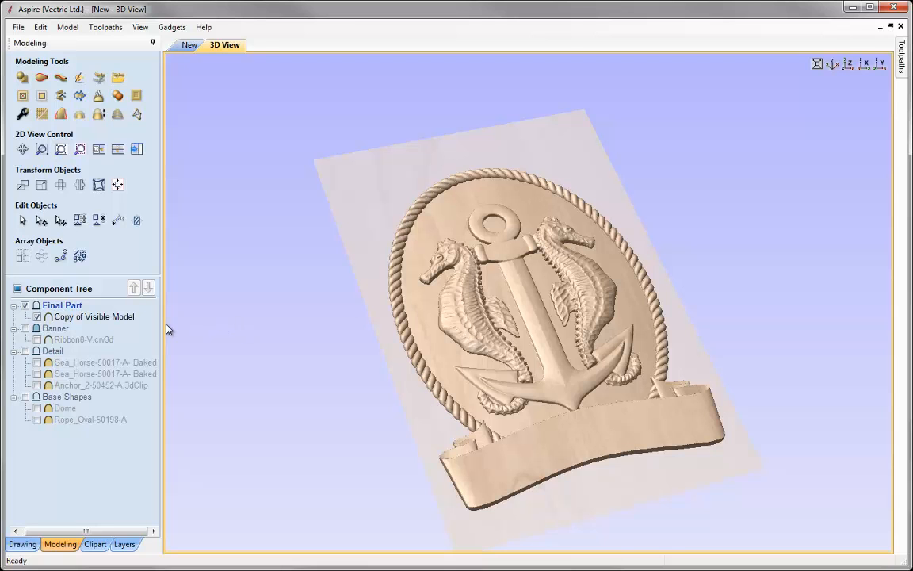
Try maximum smoothing on the copied model component, baking the smoothing twice, and cancel it.
click(93, 317)
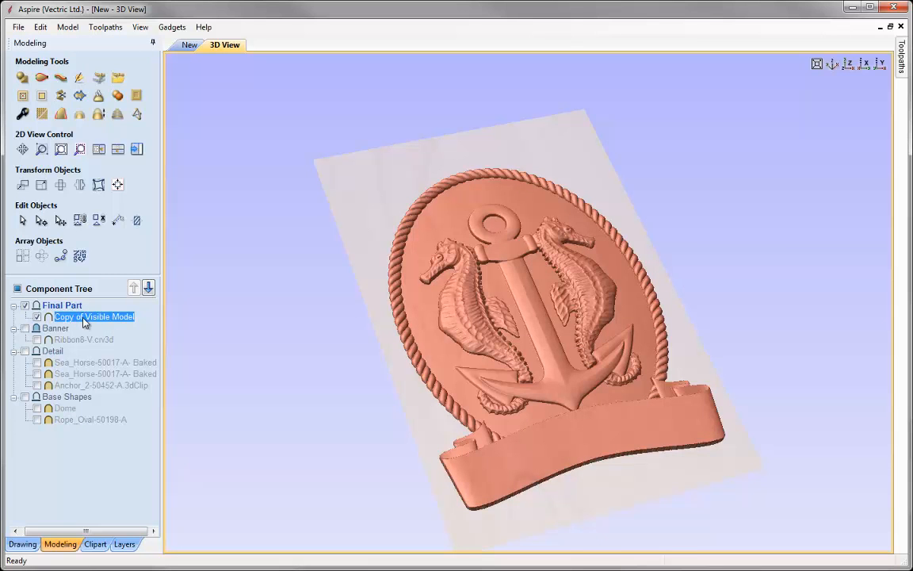
mouse_move(94, 317)
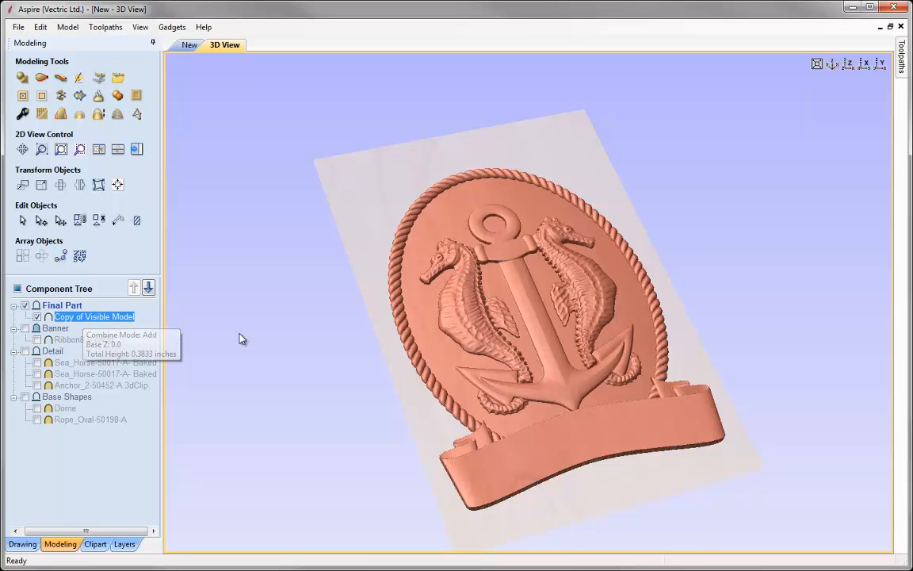
click(42, 116)
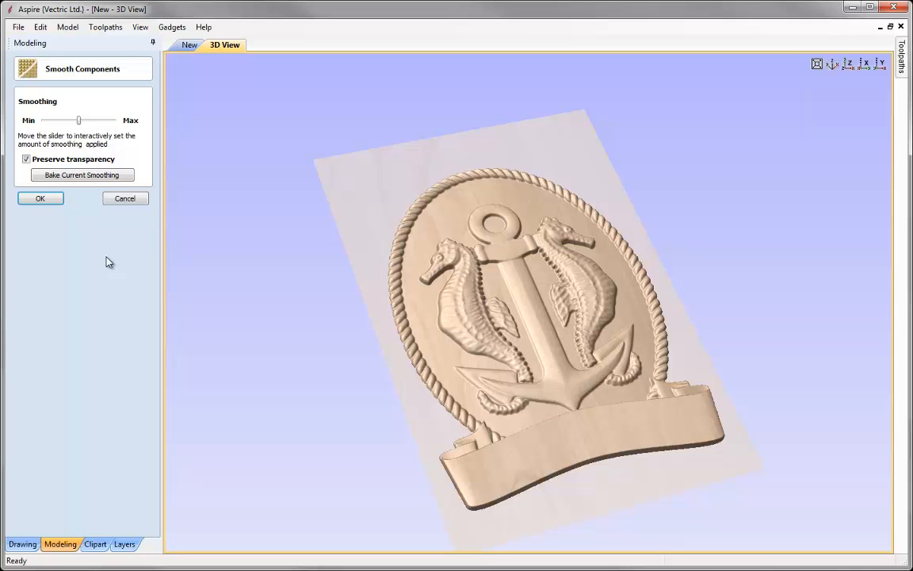
drag(80, 123, 138, 122)
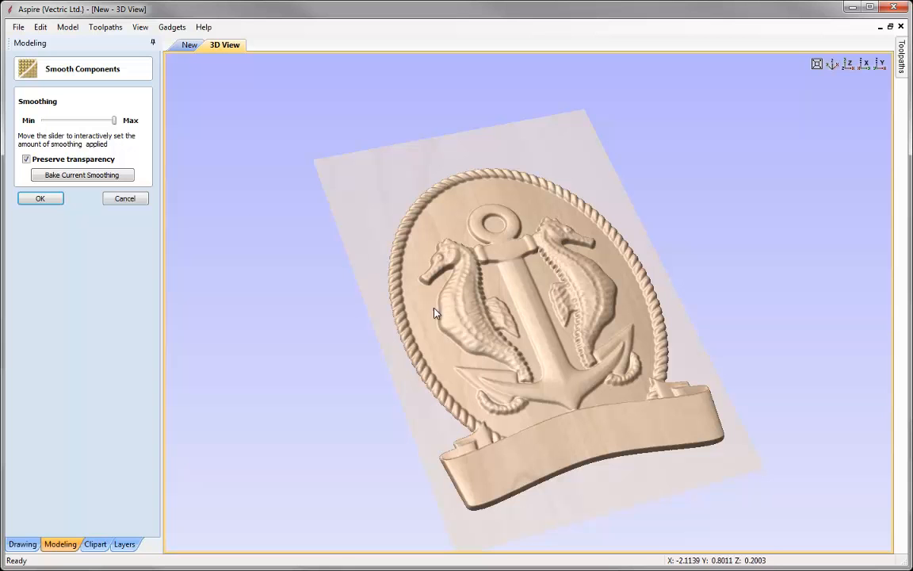
click(78, 175)
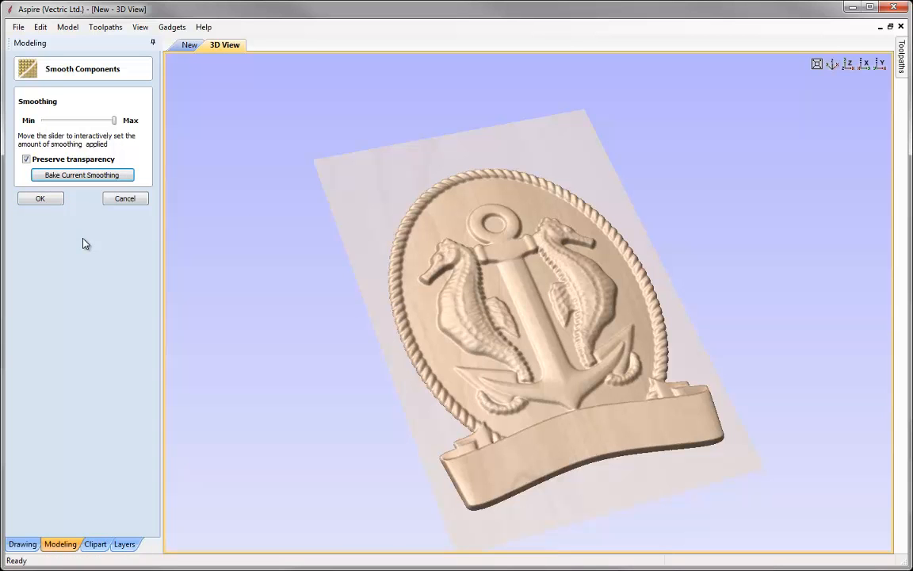
click(85, 176)
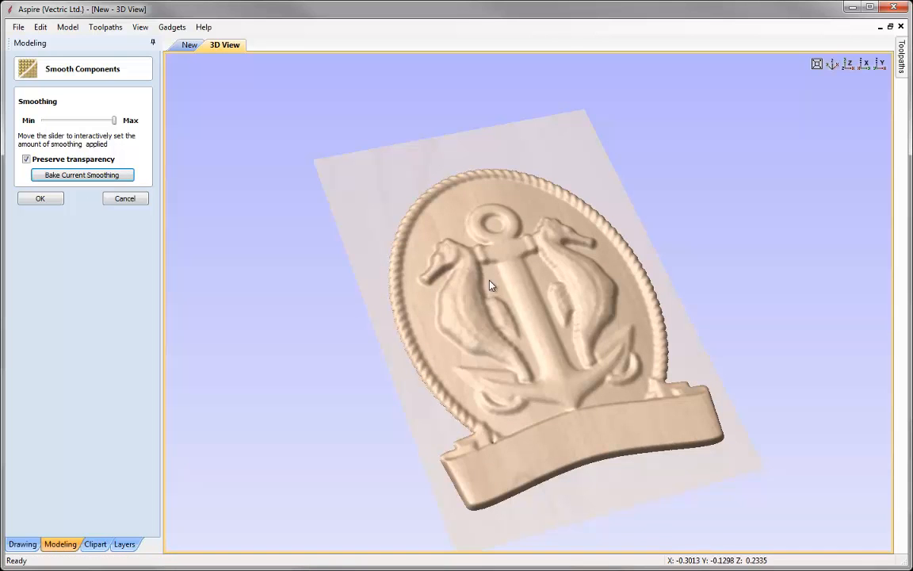
click(119, 200)
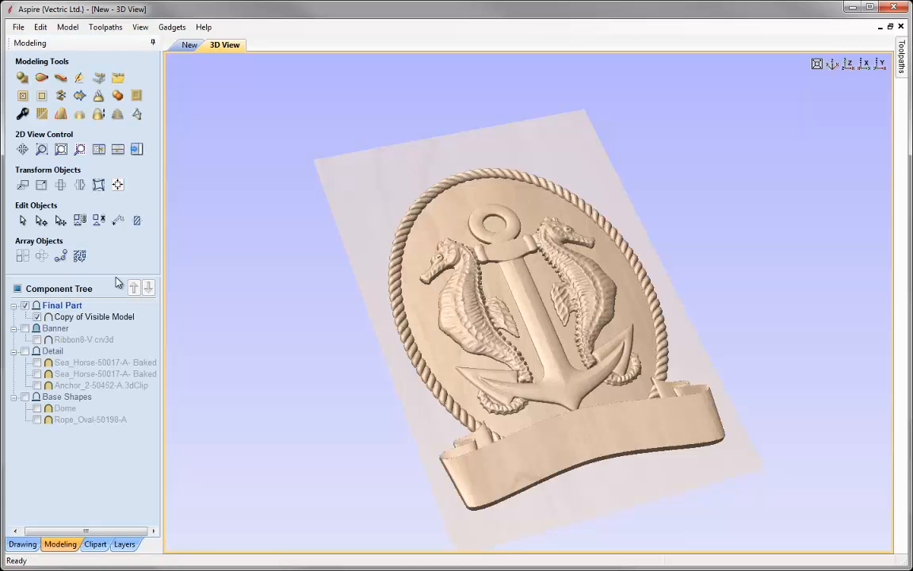
Smooth the copied model component lightly, with the smoothing amount near the minimum and transparency preserved.
click(42, 115)
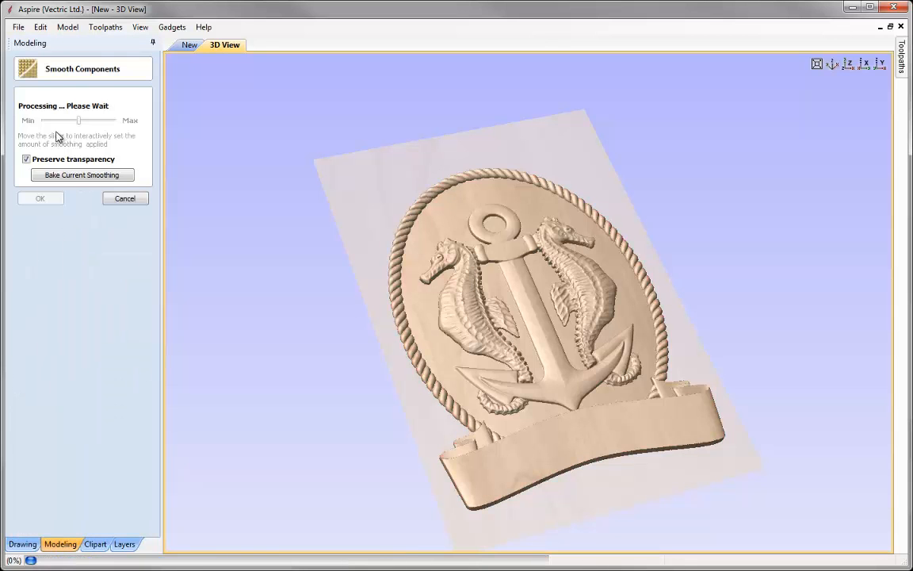
drag(54, 120, 58, 121)
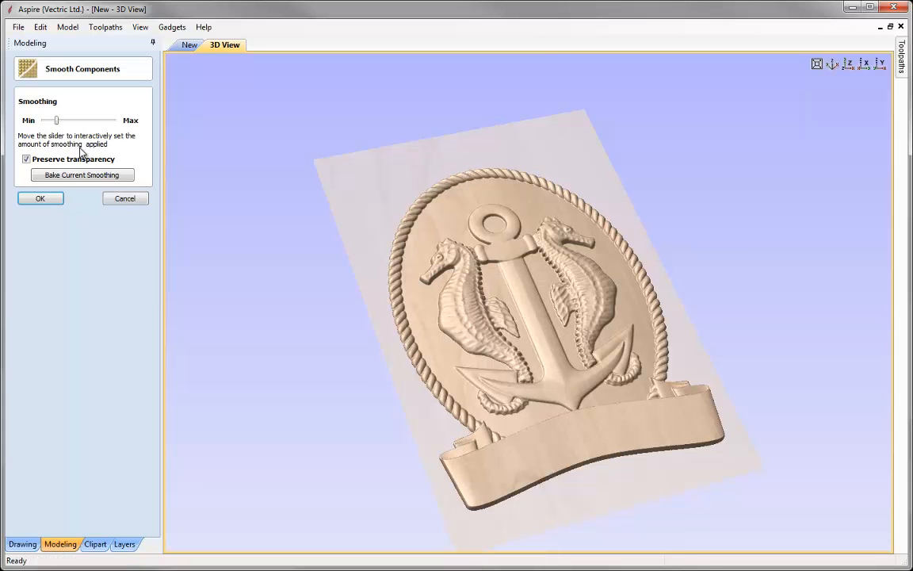
click(35, 202)
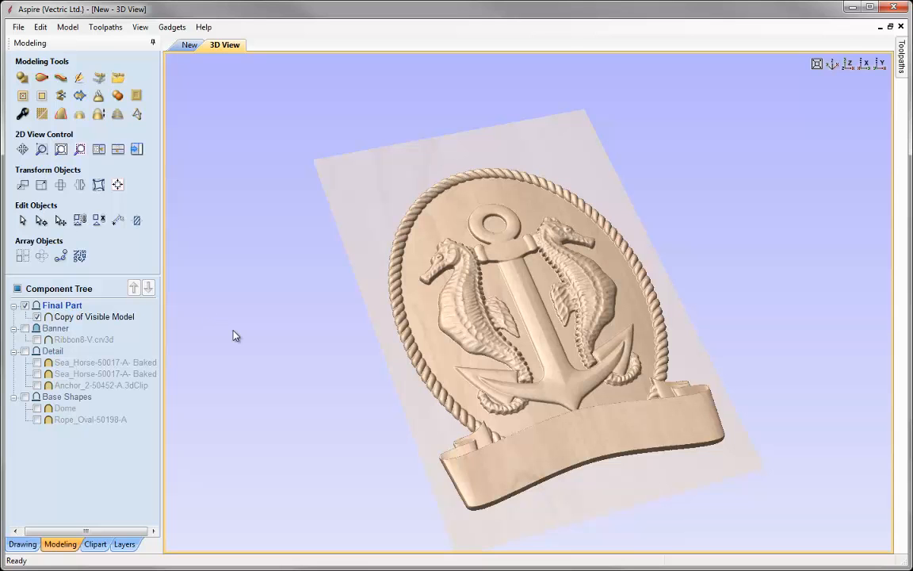
Switch to the toolpath workspace and set the material's gap above the model to 0.05 inches.
click(135, 151)
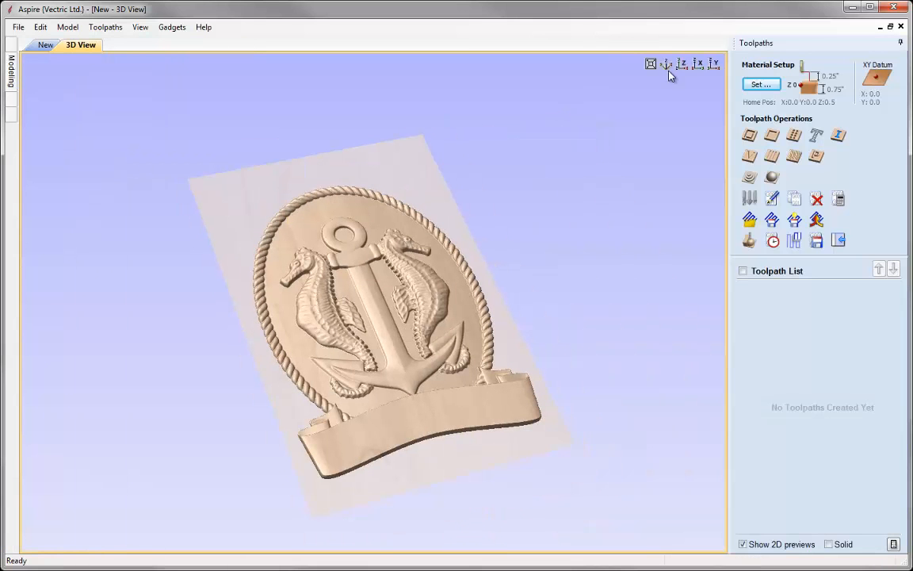
click(761, 84)
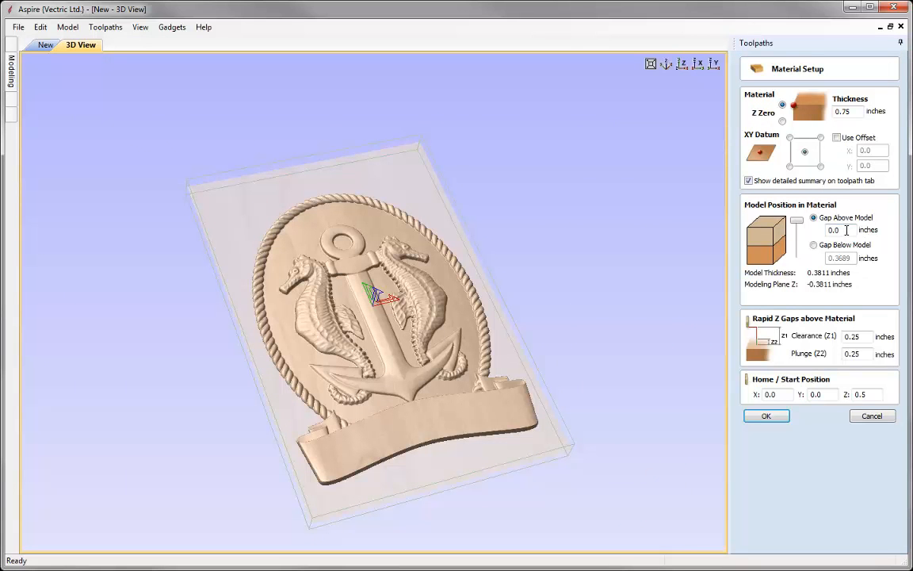
text(5)
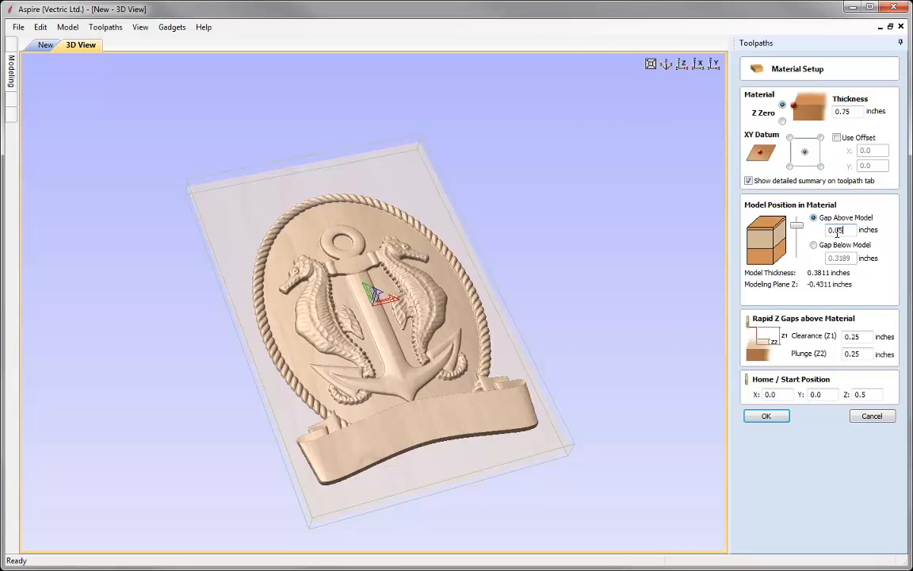
click(767, 417)
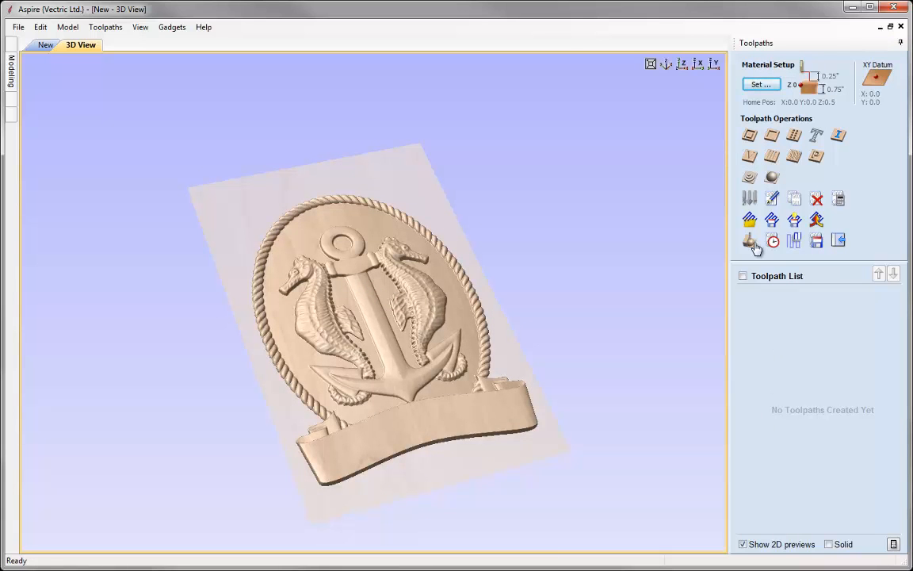
Start a 3D roughing toolpath using the imperial End Mill (0.25 inch).
click(749, 179)
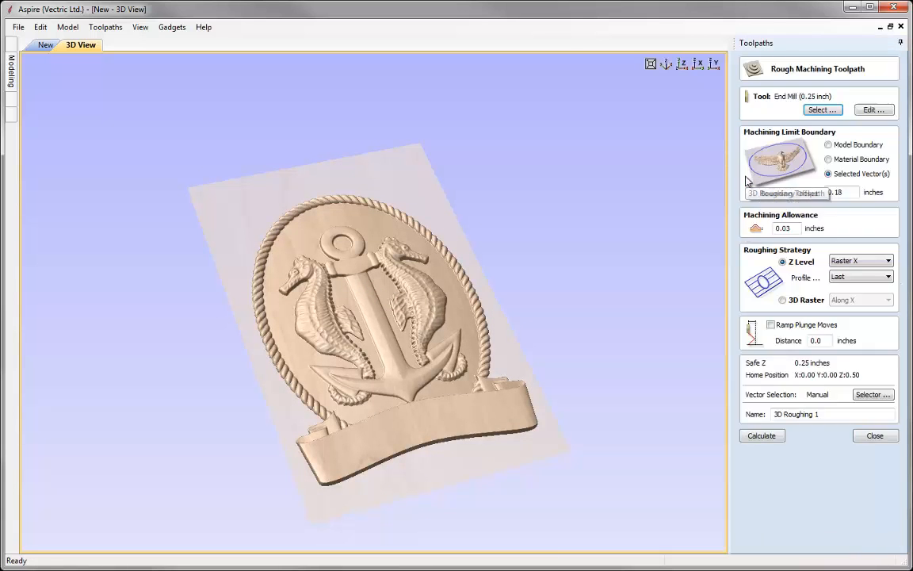
click(821, 110)
click(336, 181)
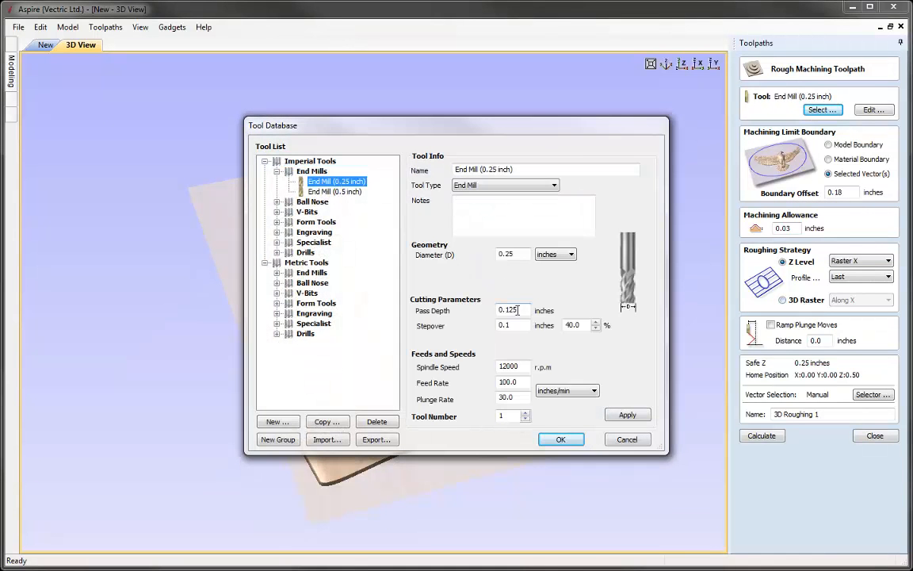
click(555, 439)
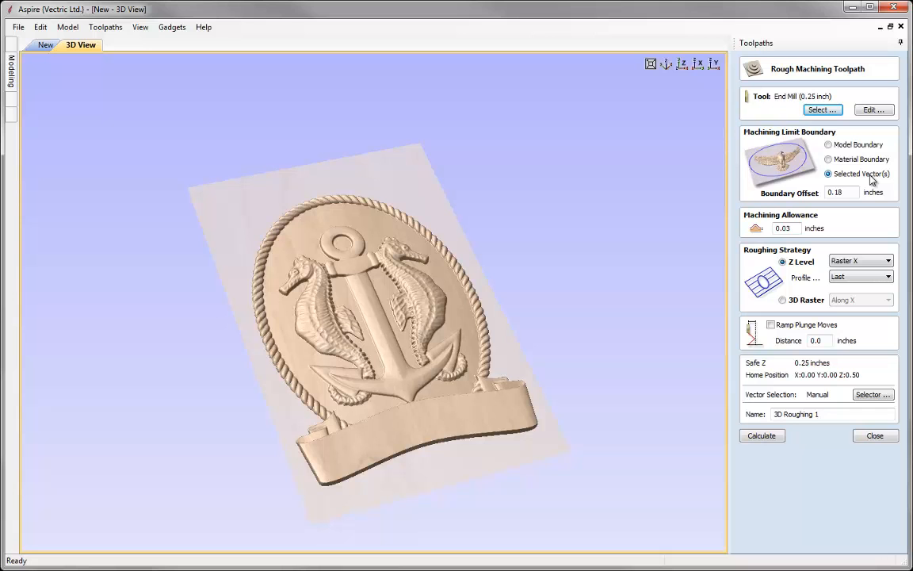
Limit the roughing toolpath to the model boundary with a boundary offset of 0.25 inches.
click(828, 144)
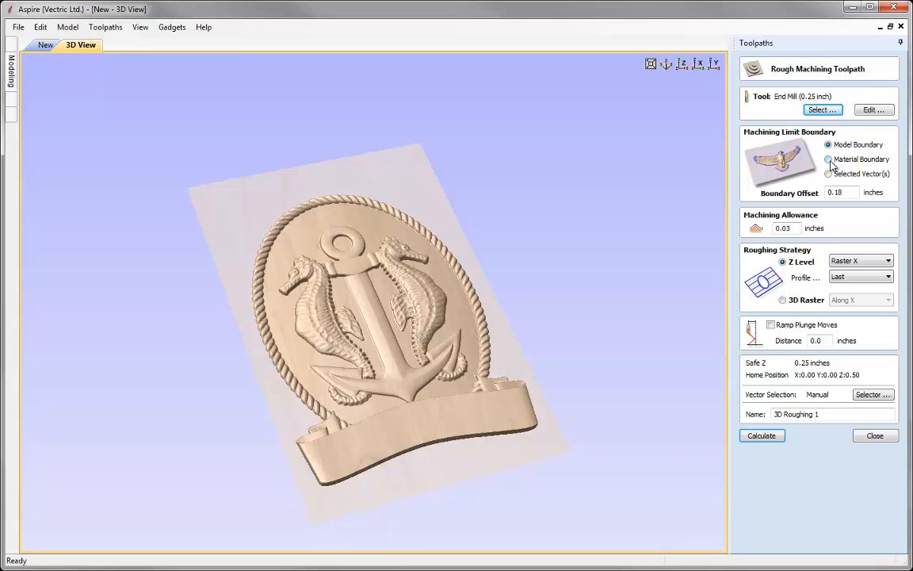
click(846, 162)
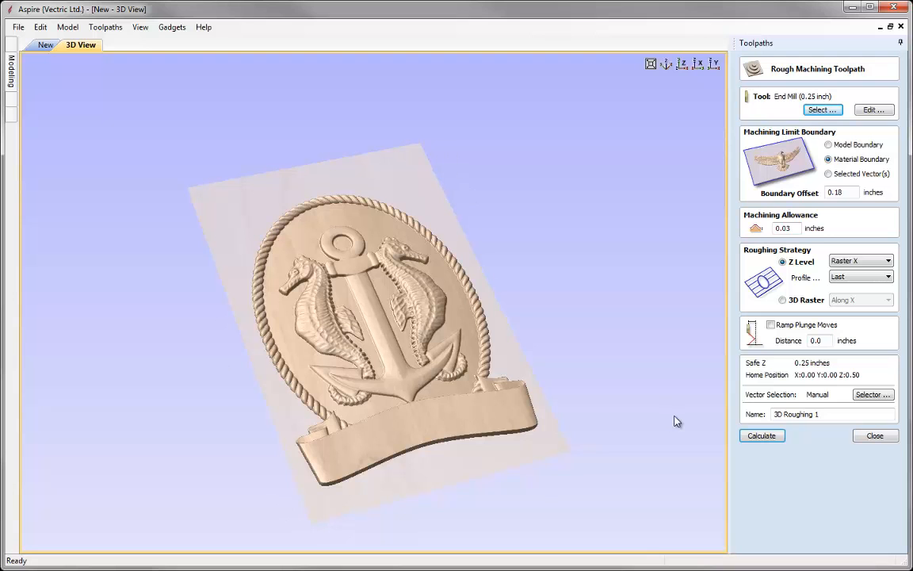
click(828, 174)
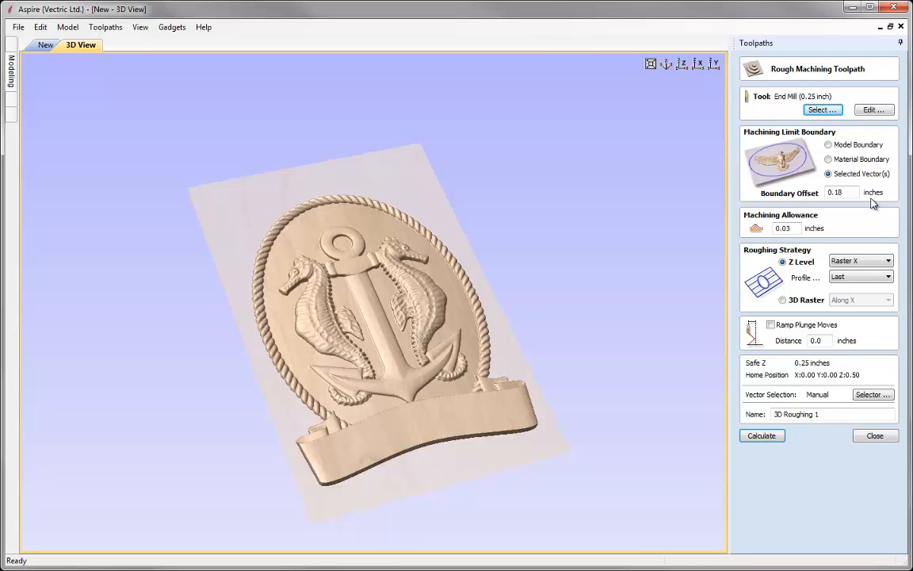
click(828, 144)
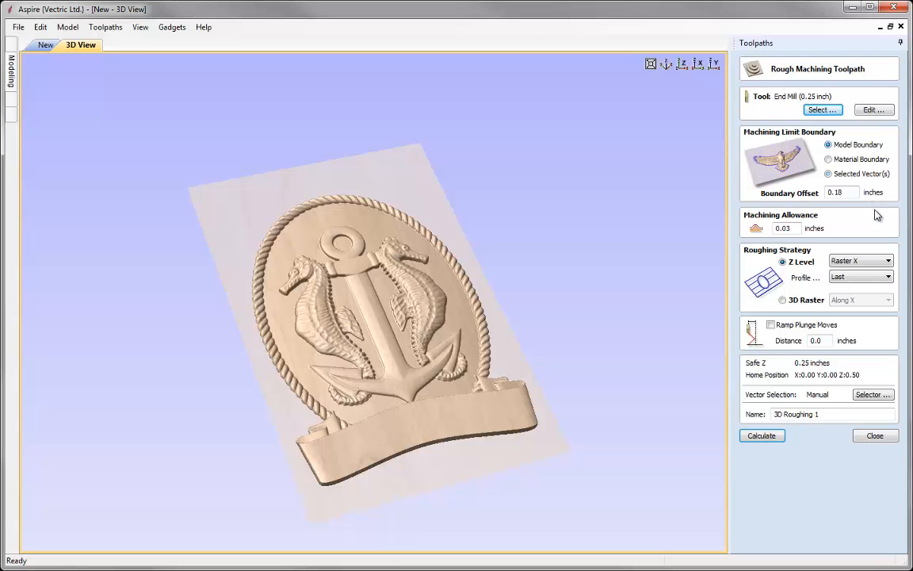
drag(849, 193, 803, 193)
text(0.25)
key(Tab)
key(Tab)
Enable ramp plunge moves with a ramp distance for the roughing toolpath and calculate it under the name "3D Roughing".
click(771, 324)
double_click(825, 339)
text(0.)
click(826, 413)
key(BackSpace)
click(769, 437)
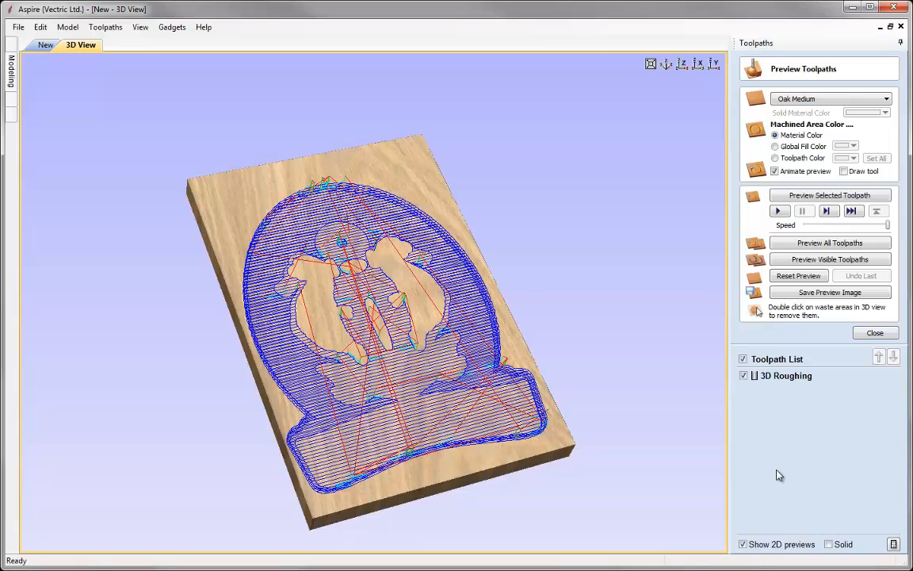
Inspect the roughing passes around the seahorses and anchor, and simulate the 3D Roughing toolpath on the material block.
drag(395, 430, 392, 402)
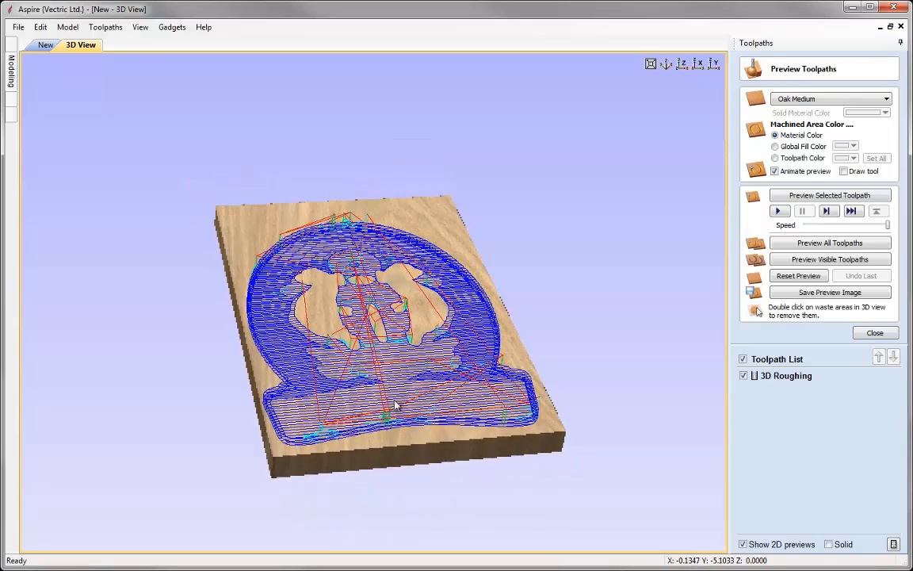
scroll(402, 364, up, 6)
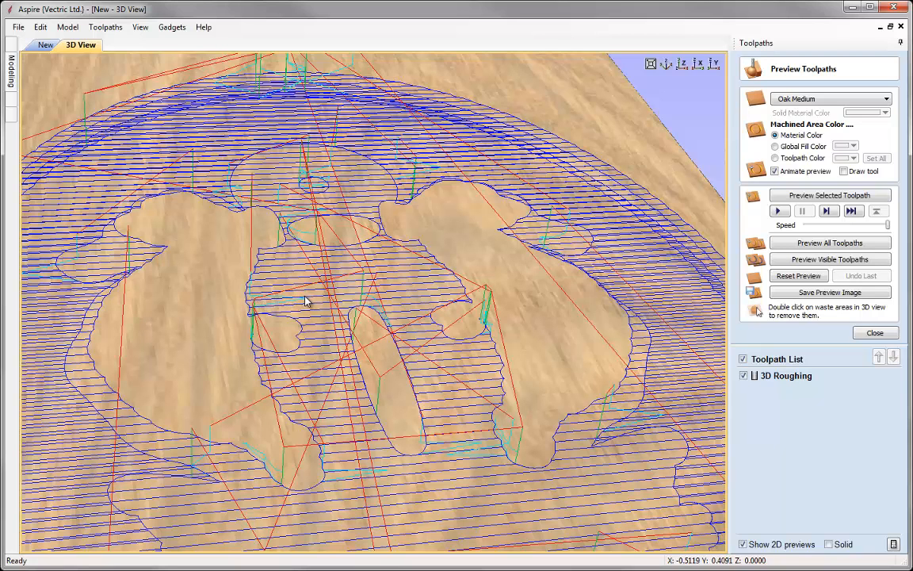
click(651, 64)
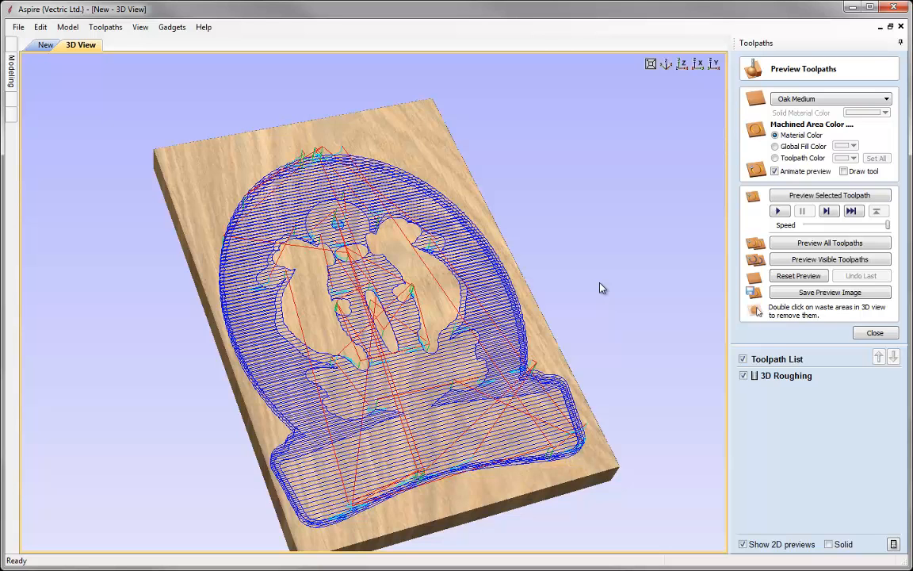
click(830, 195)
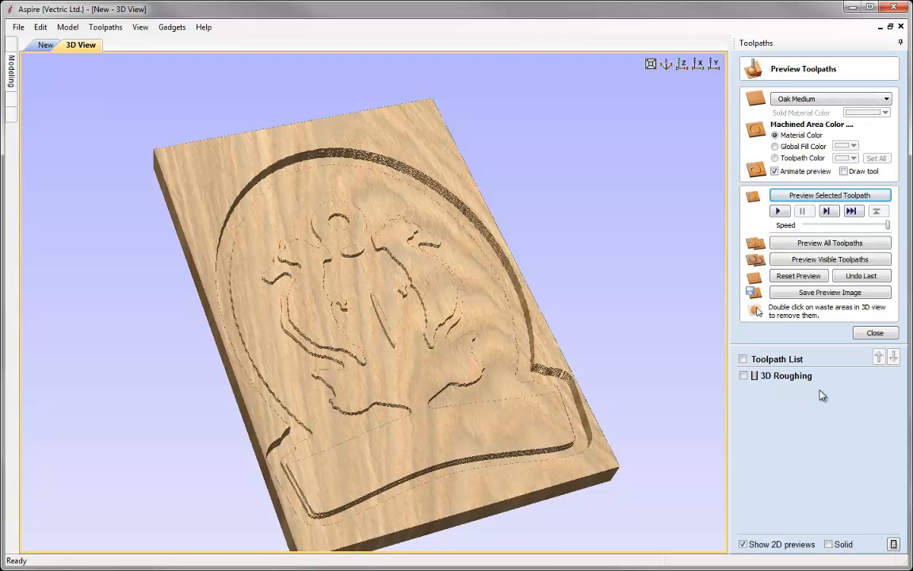
Change the preview material to Cherry and leave the toolpath preview.
click(865, 100)
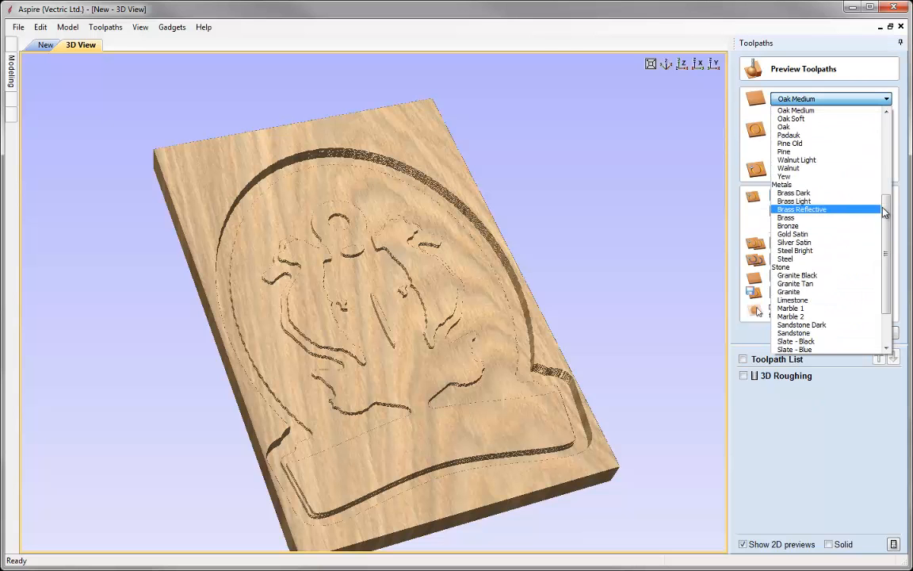
scroll(888, 145, up, 4)
scroll(838, 143, up, 3)
click(793, 176)
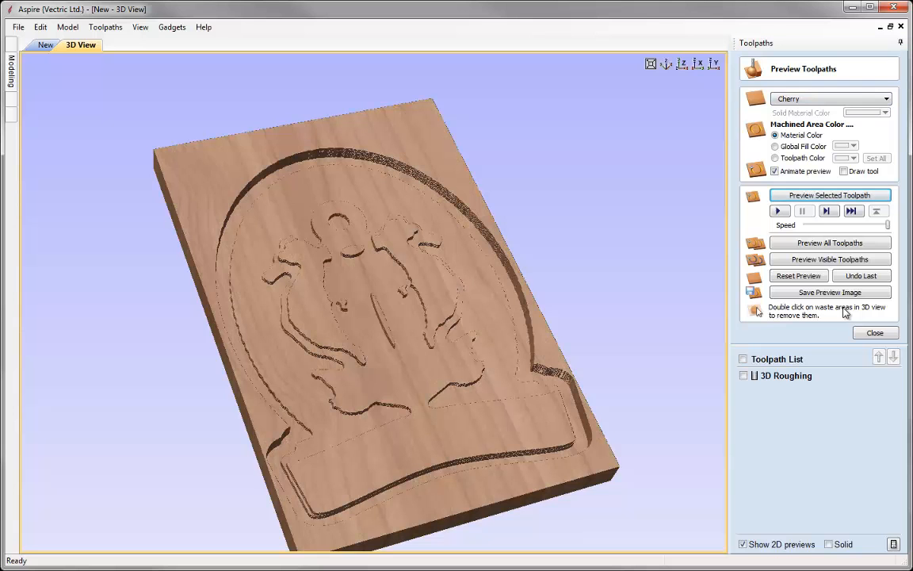
click(873, 332)
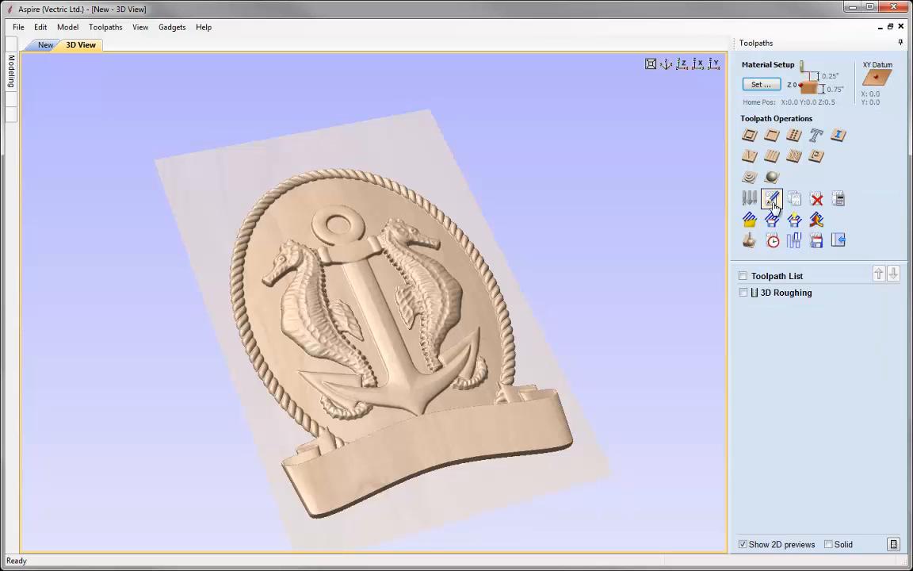
Set up a 3D finish toolpath limited to the model boundary with a boundary offset of 0.1 inches.
click(771, 176)
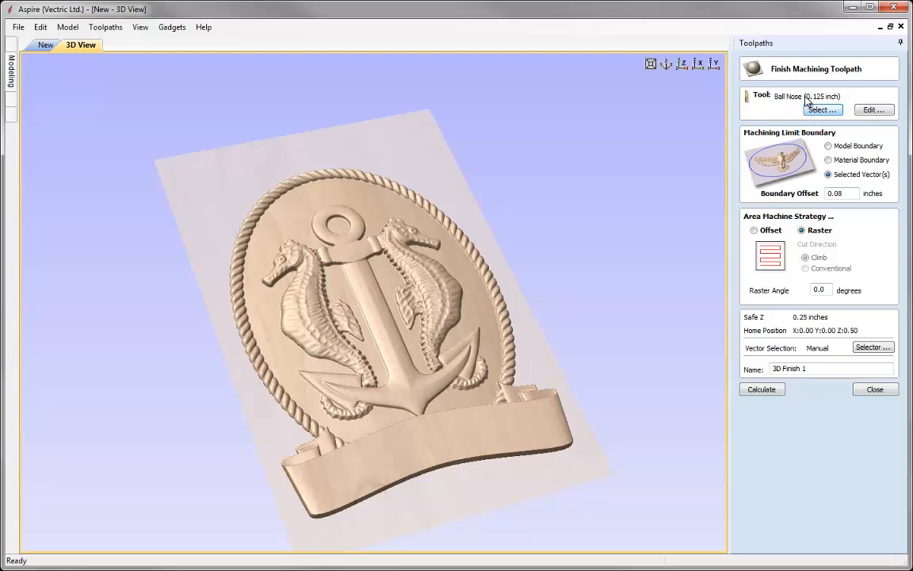
click(829, 147)
drag(834, 193, 853, 192)
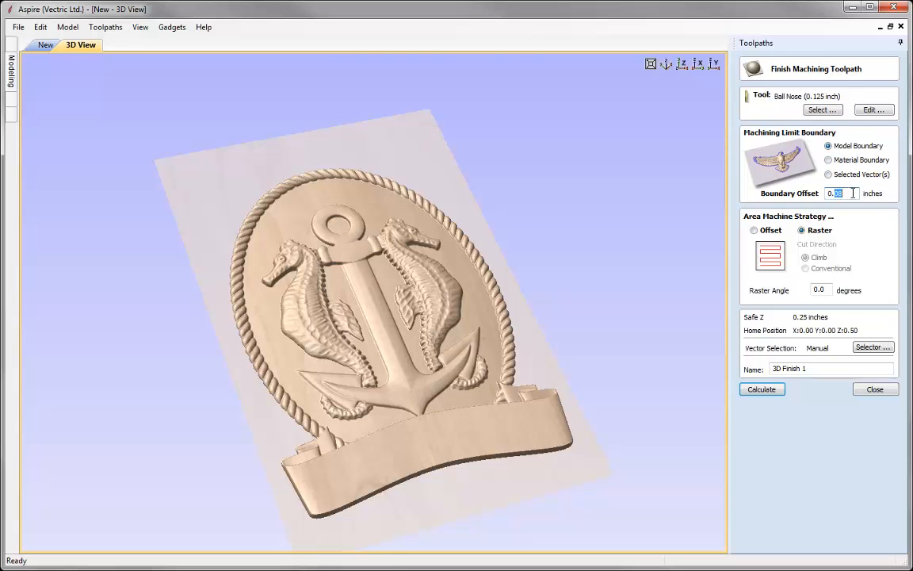
text(1)
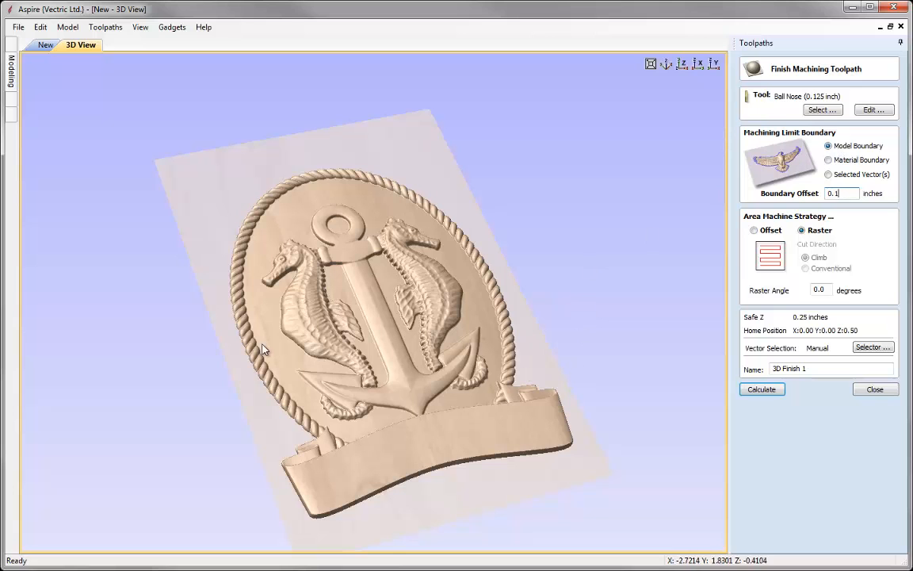
Calculate the finish toolpath under the name "3D Finish" and simulate it on the roughed block.
click(815, 367)
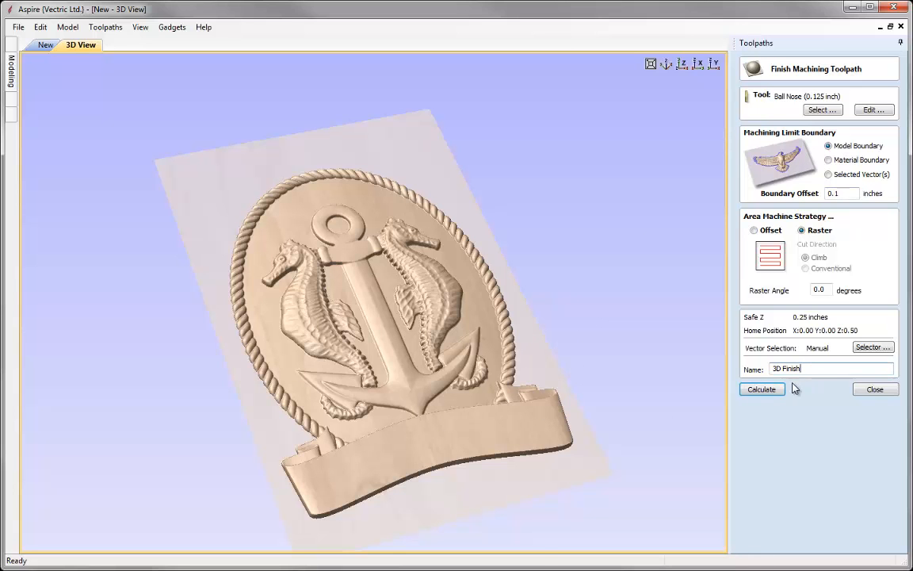
click(771, 393)
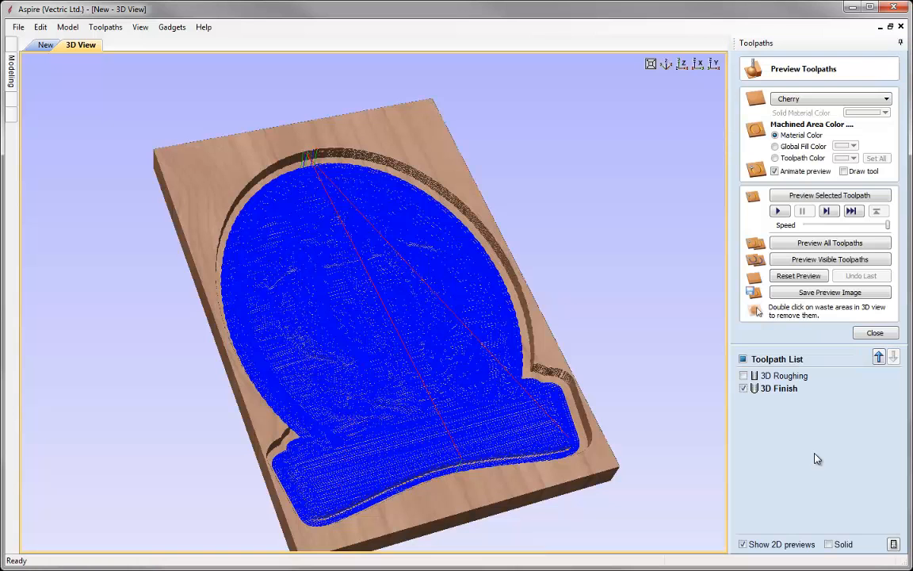
click(800, 197)
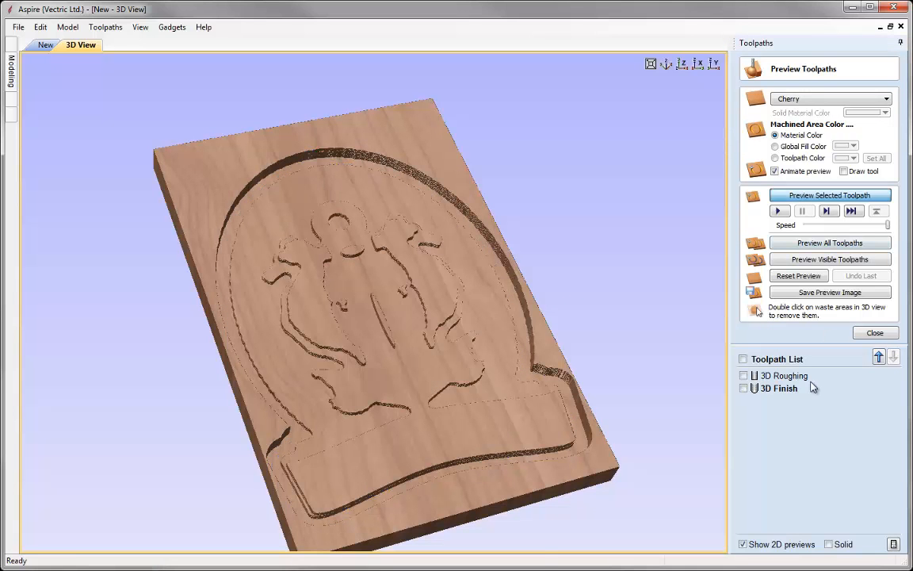